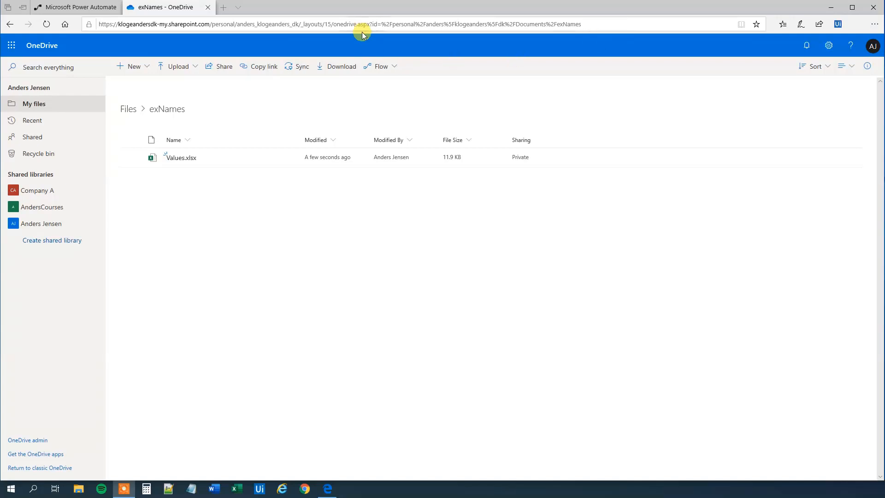
Open the Values.xlsx workbook from the exNames folder to examine its tables.
{"action": "left_click", "coordinate": [181, 157]}
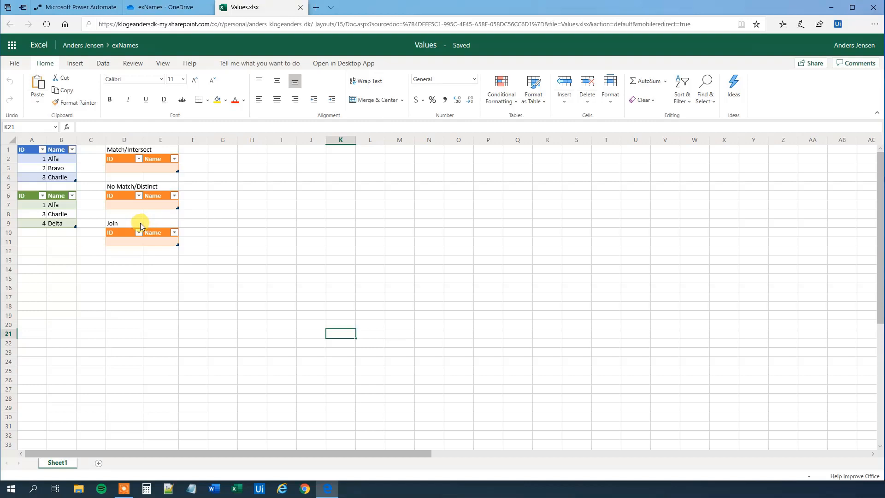
Switch to Power Automate and create an instant flow named Match with the "Manually trigger a flow" trigger.
{"action": "left_click", "coordinate": [63, 10]}
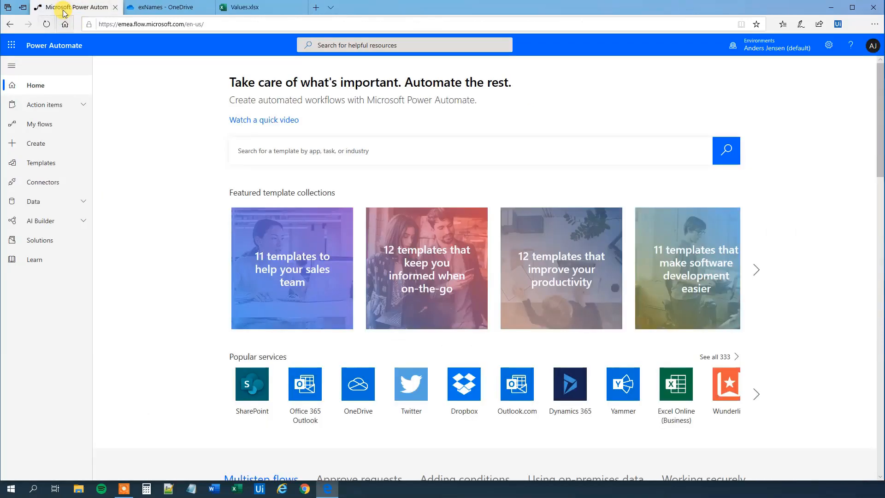
{"action": "left_click", "coordinate": [35, 143]}
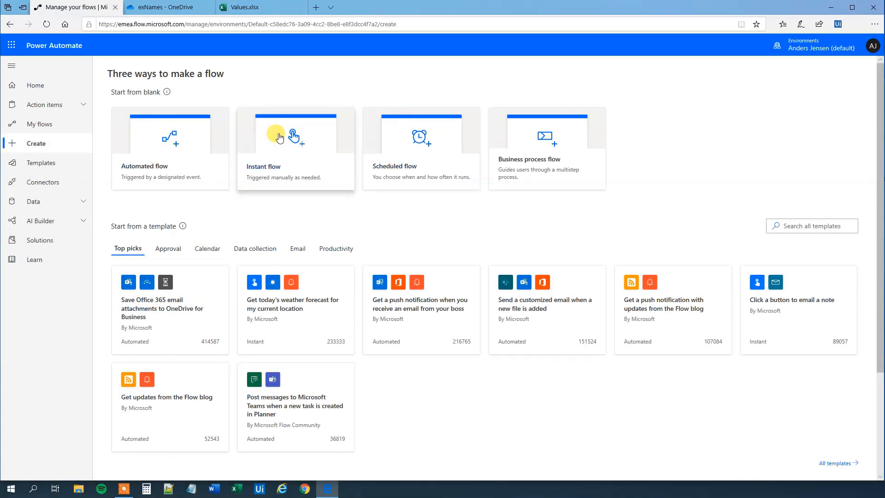
{"action": "left_click", "coordinate": [279, 137]}
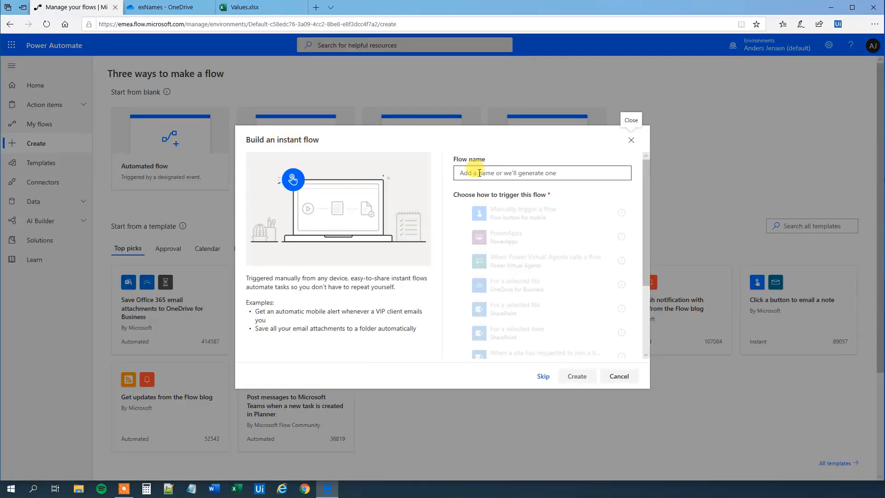
{"action": "type", "text": "Mat"}
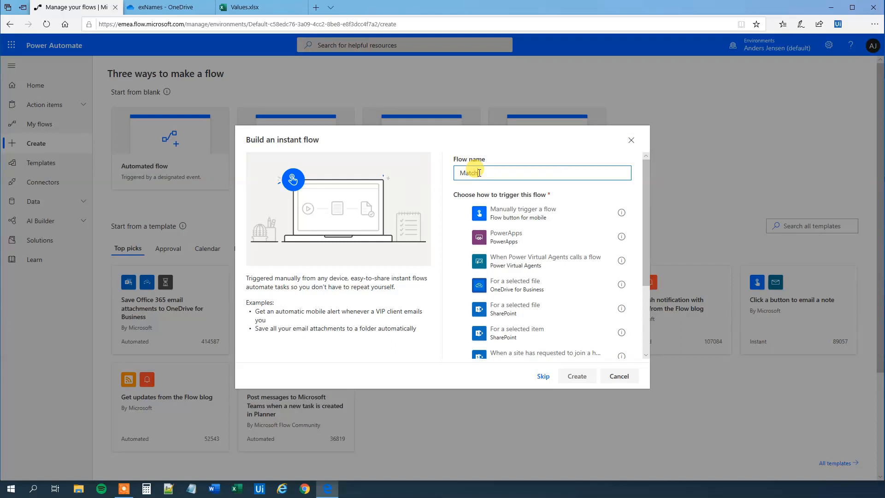
{"action": "type", "text": "ch"}
{"action": "left_click", "coordinate": [504, 213]}
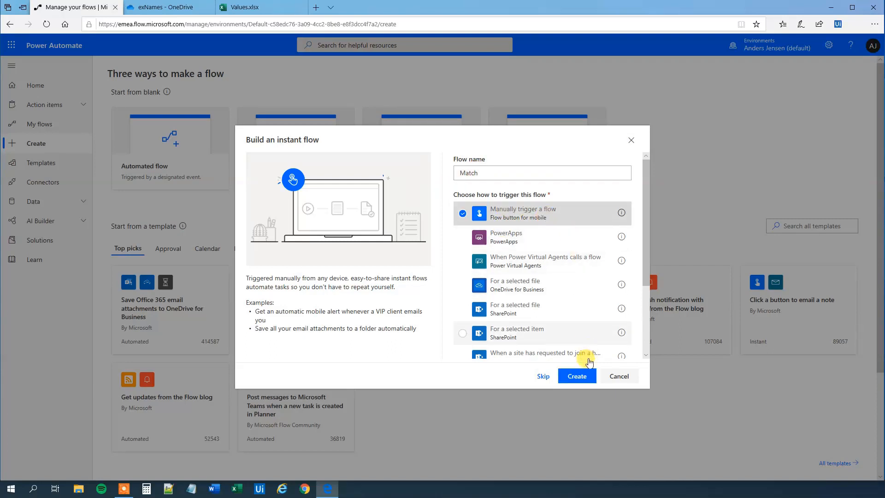
{"action": "left_click", "coordinate": [576, 375]}
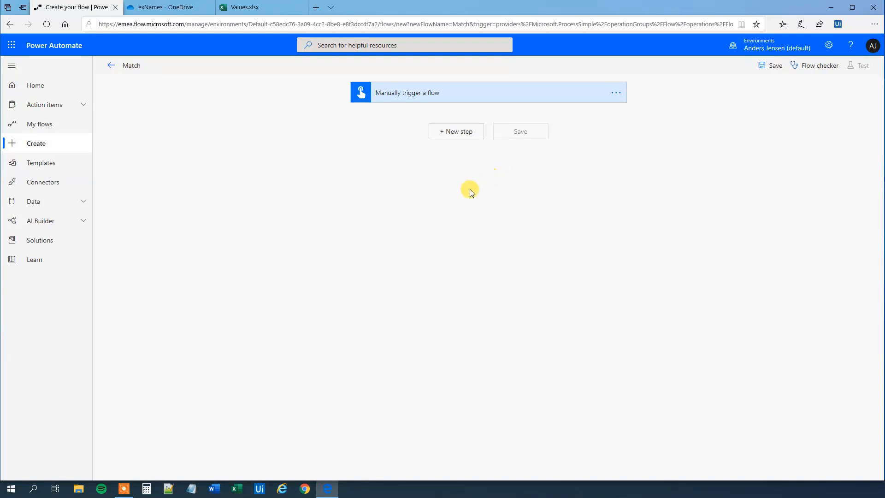
Add the Excel Online (Business) action "List rows present in a table" after the manual trigger.
{"action": "left_click", "coordinate": [244, 9]}
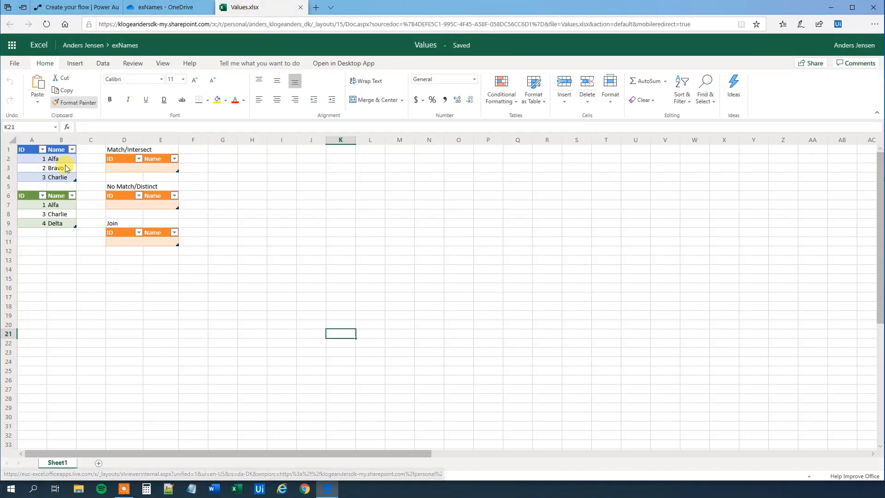
{"action": "left_click", "coordinate": [76, 7]}
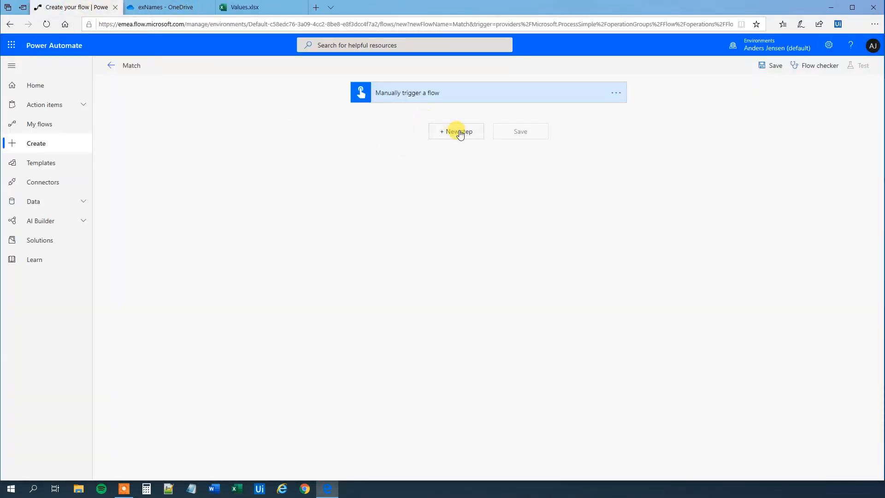
{"action": "left_click", "coordinate": [460, 132]}
{"action": "type", "text": "list rows"}
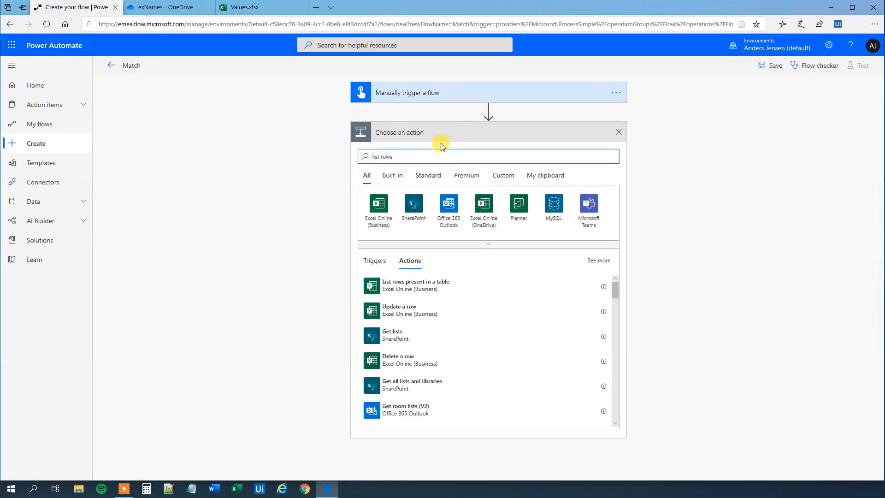
{"action": "left_click", "coordinate": [425, 283]}
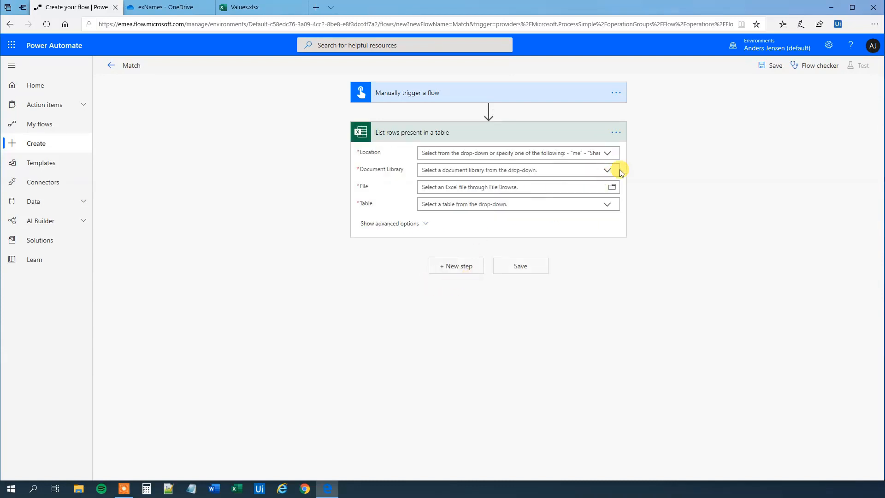
Point the list rows action to OneDrive for Business, library OneDrive, file /exNames/Values.xlsx and table TableBlue.
{"action": "left_click", "coordinate": [608, 154]}
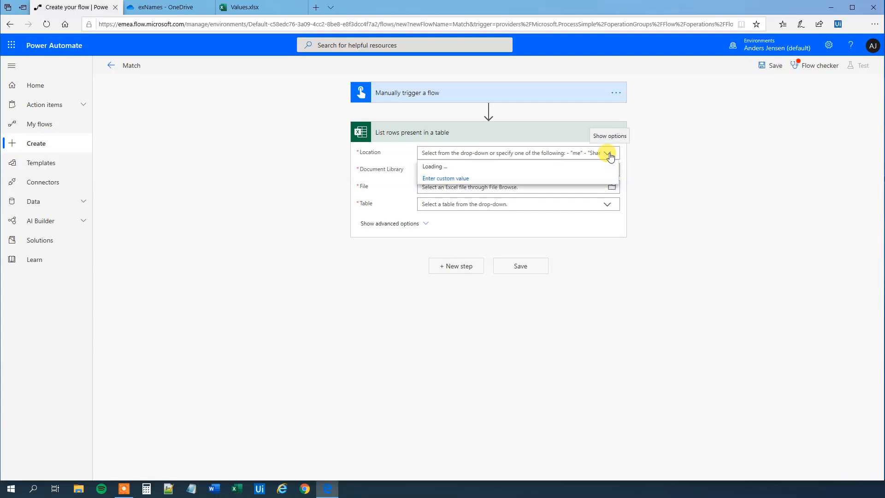
{"action": "left_click", "coordinate": [451, 167]}
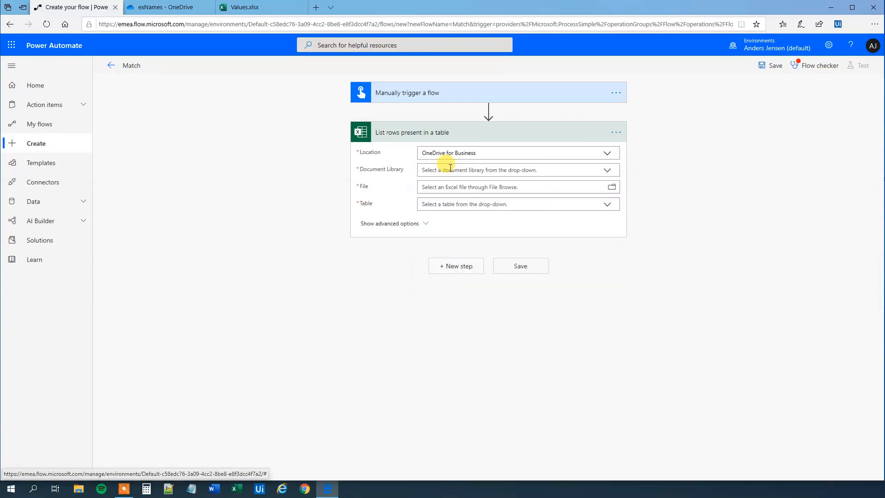
{"action": "left_click", "coordinate": [606, 171]}
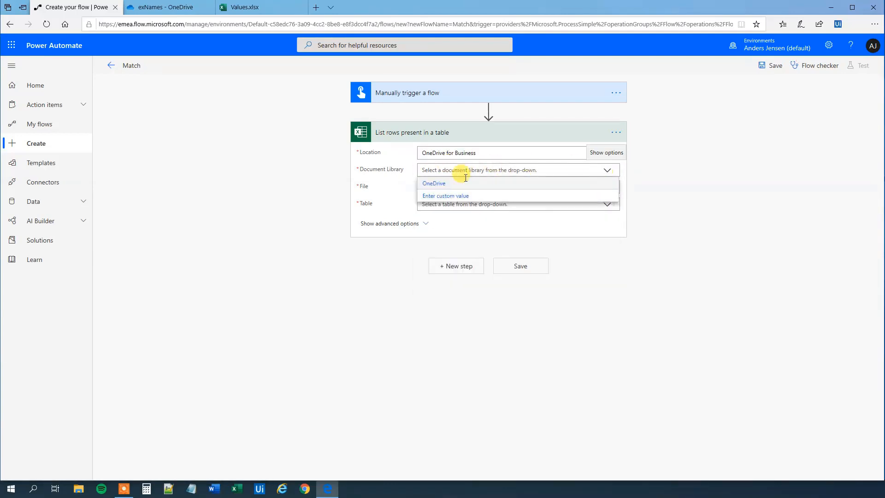
{"action": "left_click", "coordinate": [447, 183]}
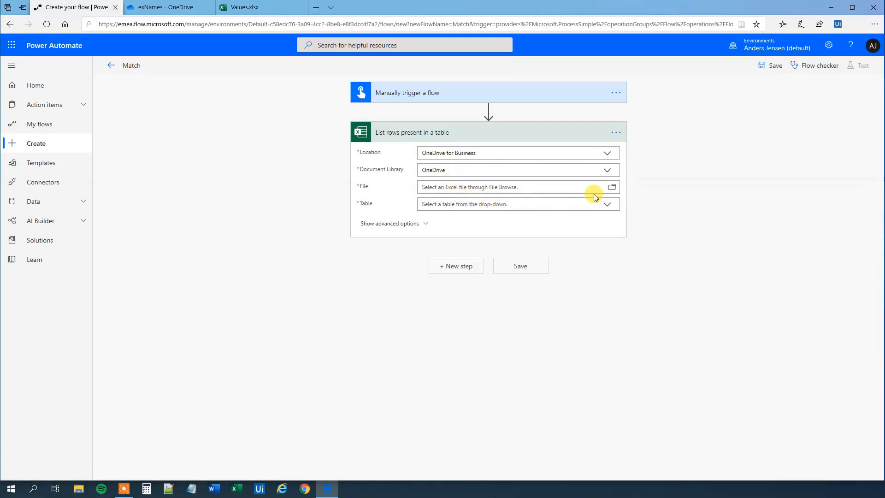
{"action": "left_click", "coordinate": [611, 187]}
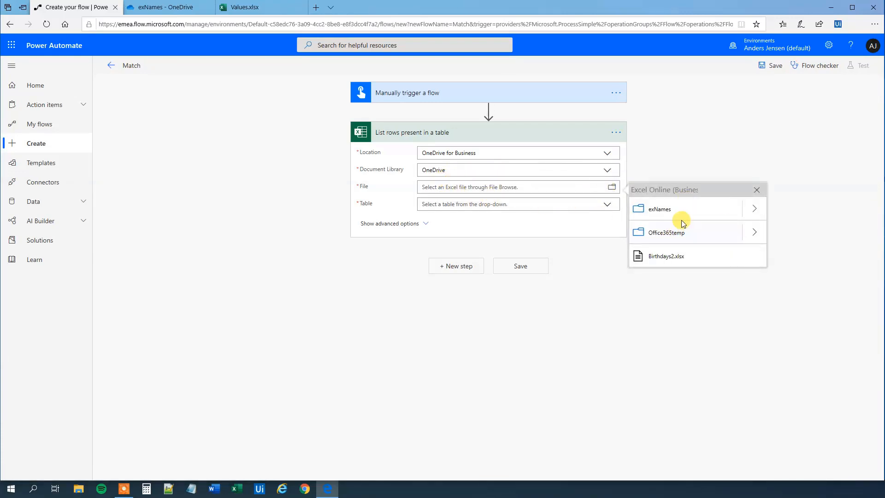
{"action": "left_click", "coordinate": [754, 208]}
{"action": "left_click", "coordinate": [663, 212]}
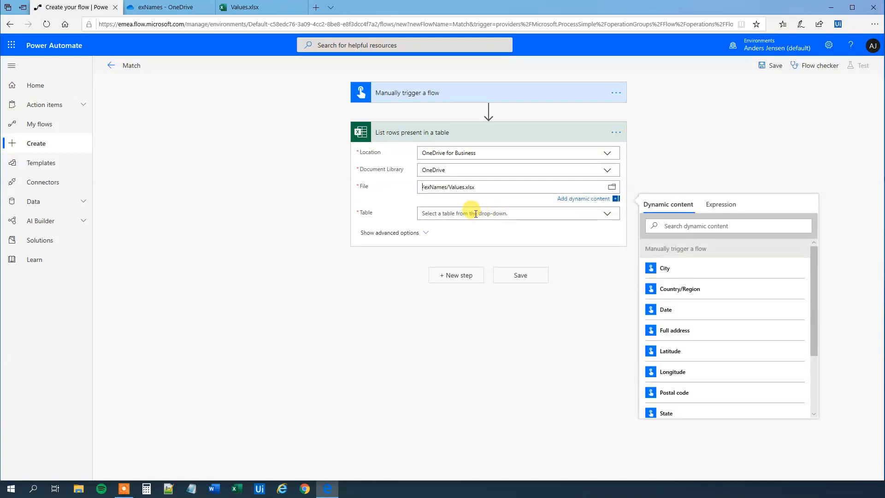
{"action": "left_click", "coordinate": [606, 213]}
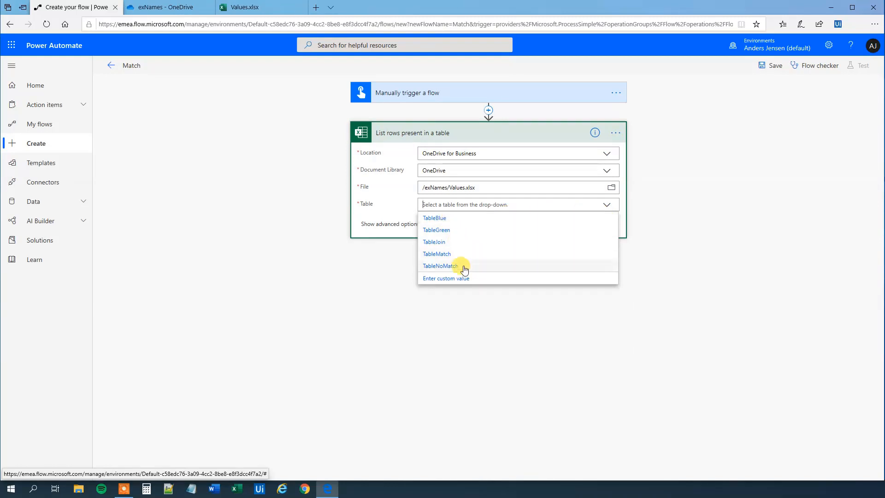
{"action": "left_click", "coordinate": [445, 220]}
{"action": "left_click", "coordinate": [399, 298]}
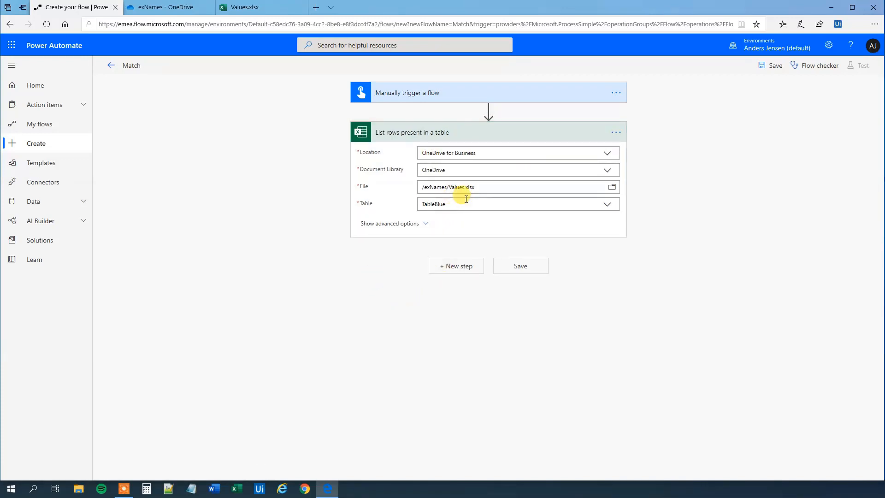
Rename the list rows action as "List rows present in table Blue".
{"action": "left_click", "coordinate": [616, 135]}
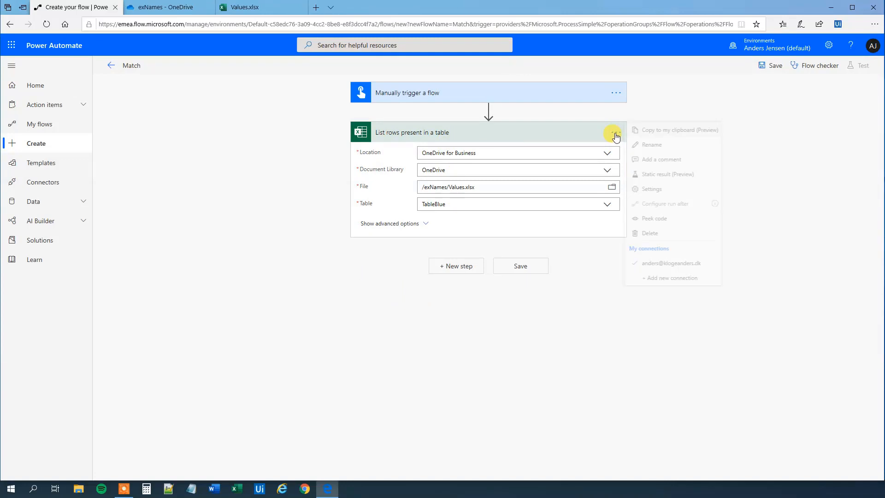
{"action": "left_click", "coordinate": [649, 146]}
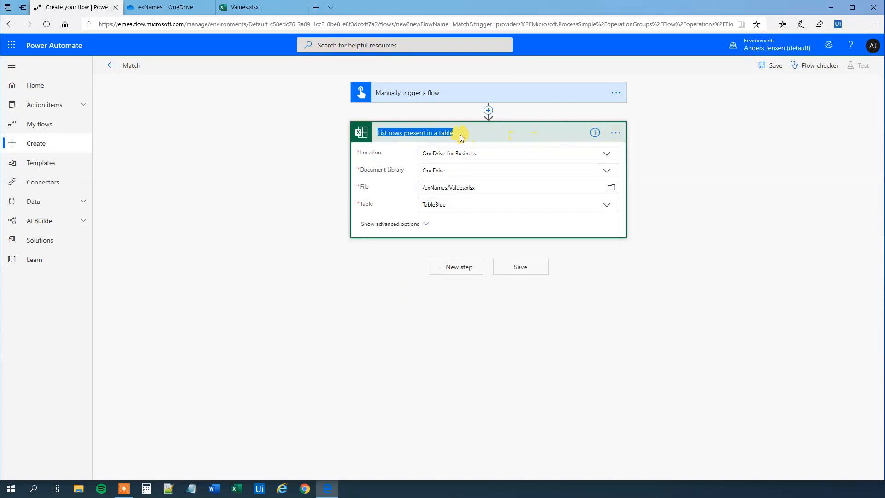
{"action": "left_click", "coordinate": [445, 133]}
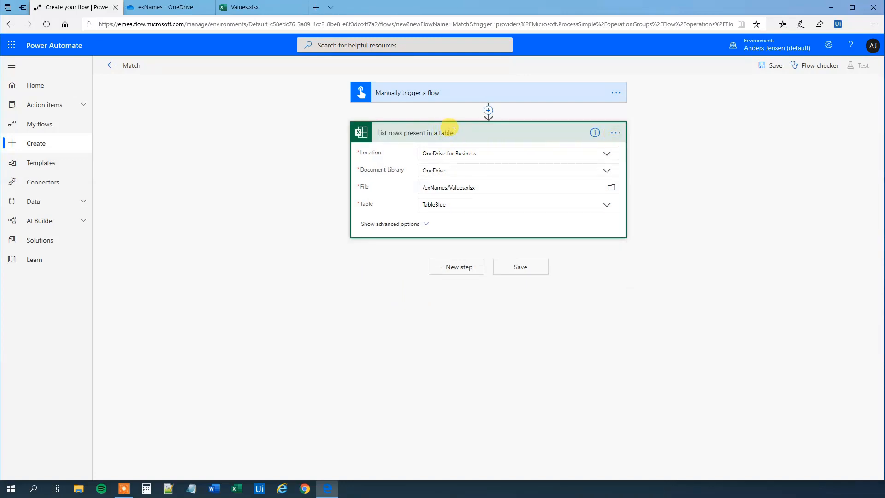
{"action": "left_click_drag", "start_coordinate": [454, 132], "coordinate": [437, 132]}
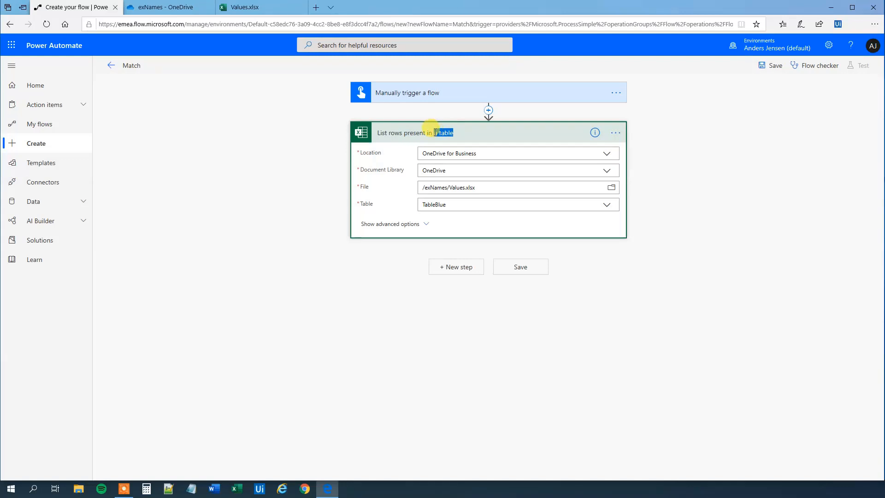
{"action": "type", "text": "table Blue"}
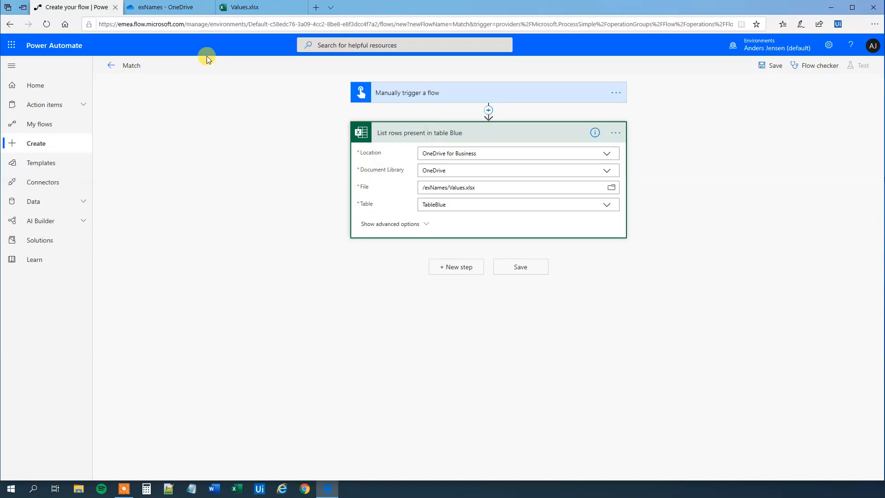
{"action": "left_click", "coordinate": [437, 252]}
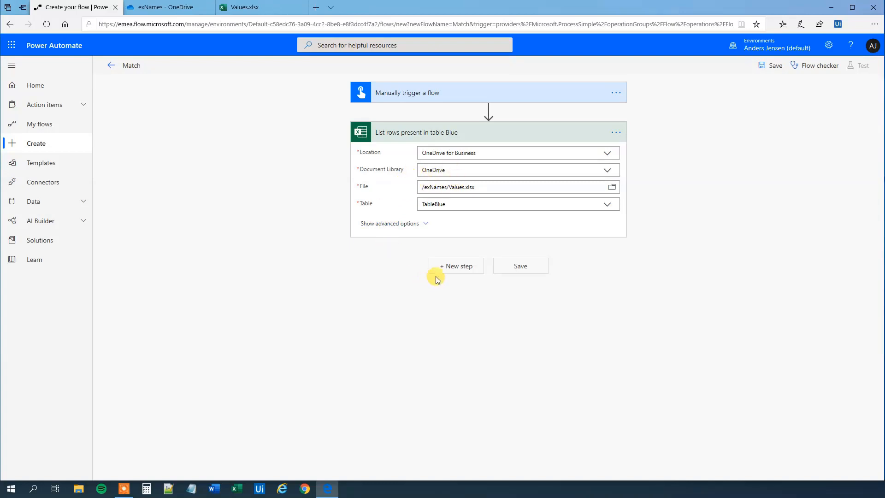
Add an "Apply to each" loop after the list rows action, using its value output as the loop's input.
{"action": "left_click", "coordinate": [457, 267]}
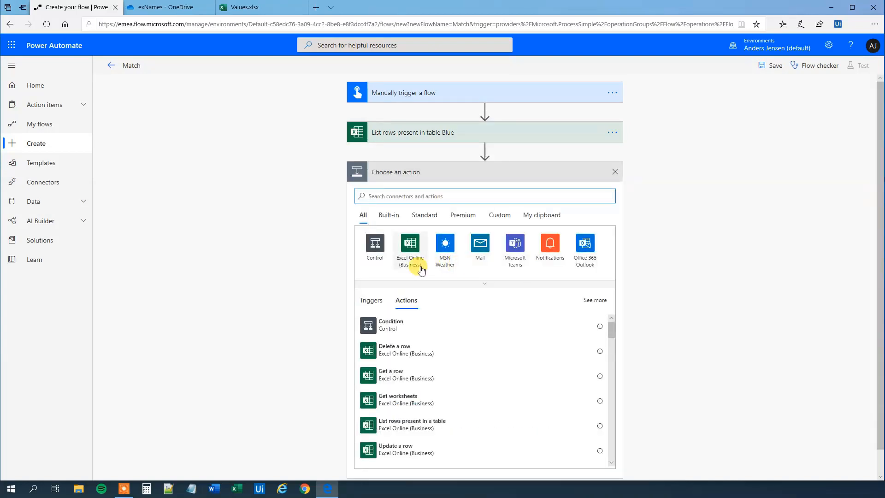
{"action": "type", "text": "apply"}
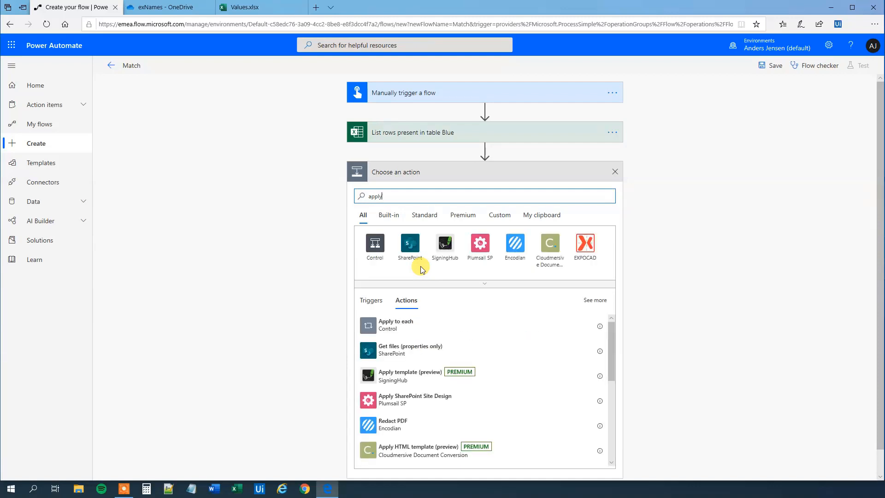
{"action": "left_click", "coordinate": [412, 321]}
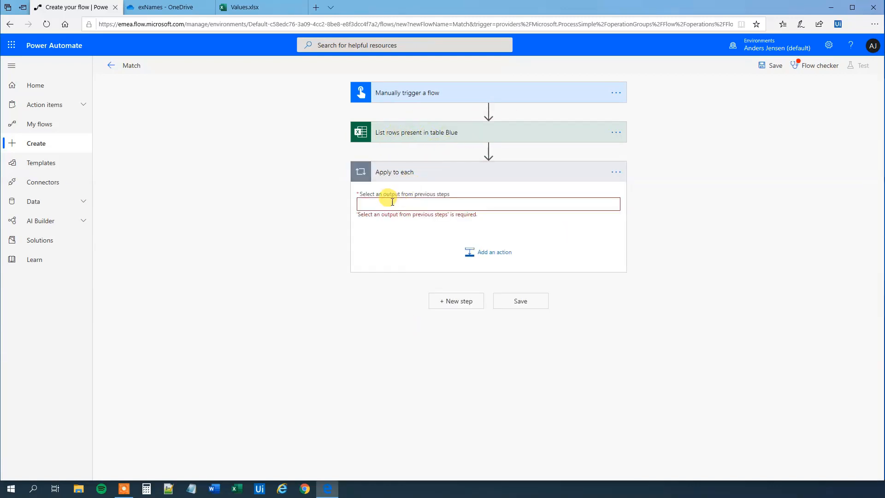
{"action": "left_click", "coordinate": [392, 202]}
{"action": "left_click", "coordinate": [668, 295]}
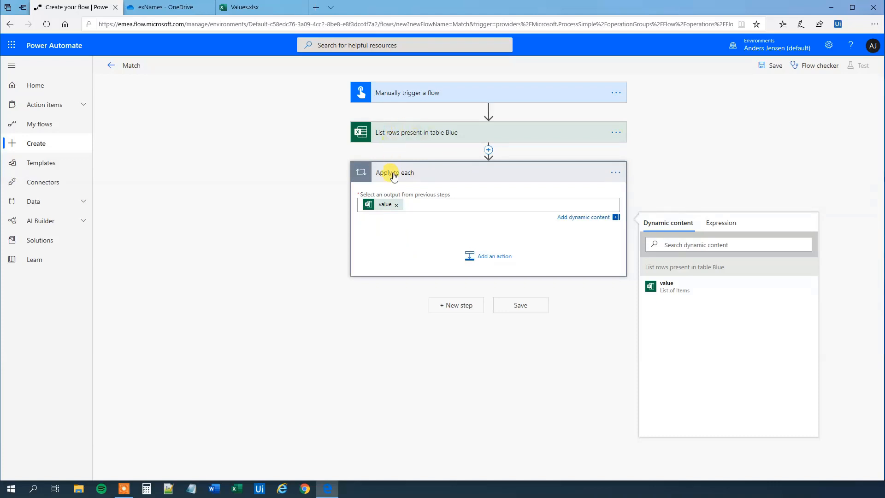
Rename the loop as "Apply to each in table Blue".
{"action": "left_click", "coordinate": [615, 173]}
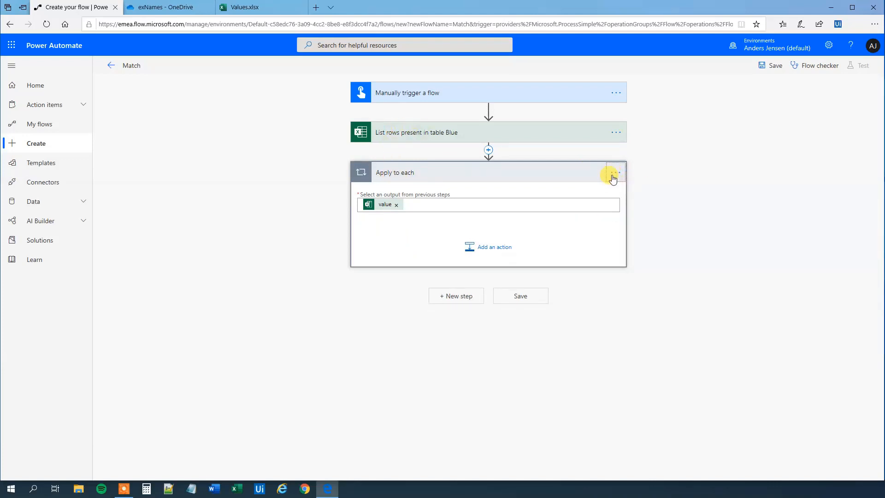
{"action": "left_click", "coordinate": [613, 174]}
{"action": "left_click", "coordinate": [638, 187]}
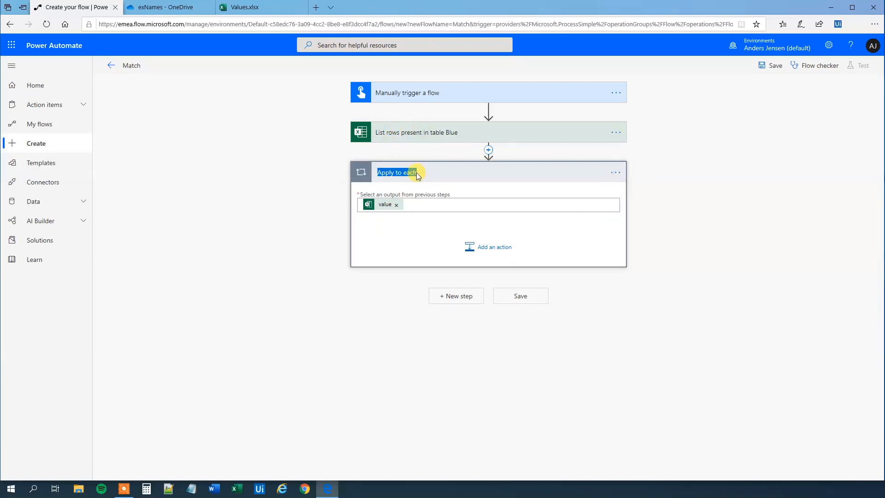
{"action": "left_click", "coordinate": [433, 173]}
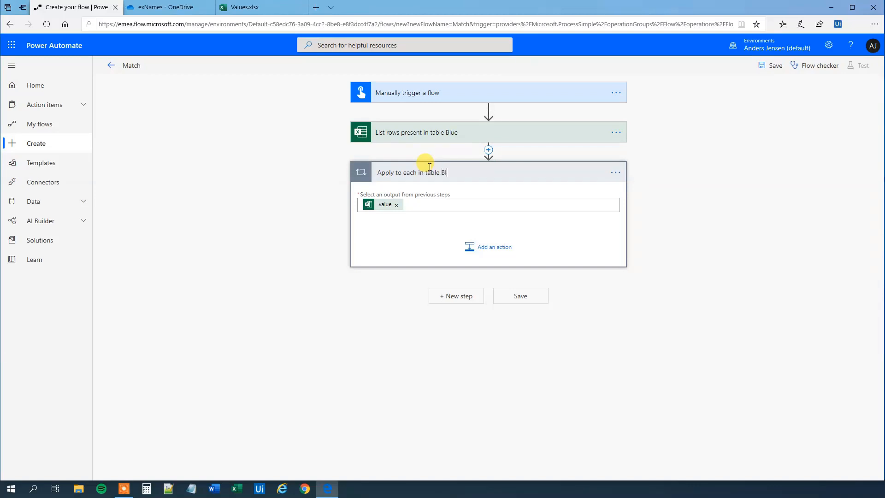
{"action": "left_click", "coordinate": [406, 233]}
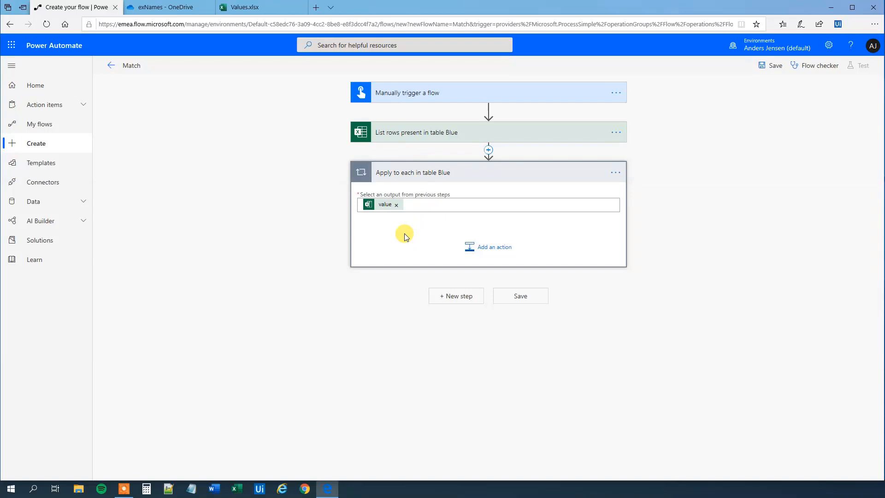
Add an Excel Online (Business) "List rows present in a table" action inside the "Apply to each in table Blue" loop.
{"action": "left_click", "coordinate": [494, 249]}
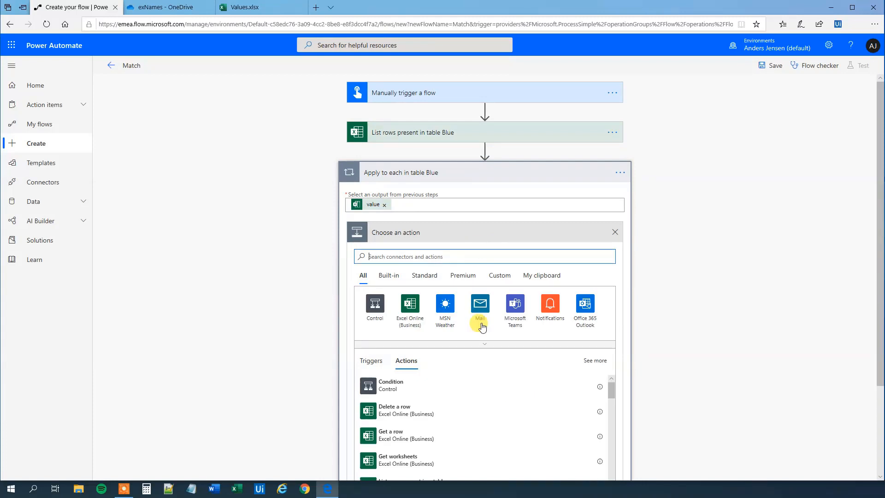
{"action": "scroll", "coordinate": [451, 308], "scroll_direction": "down", "scroll_amount": 2}
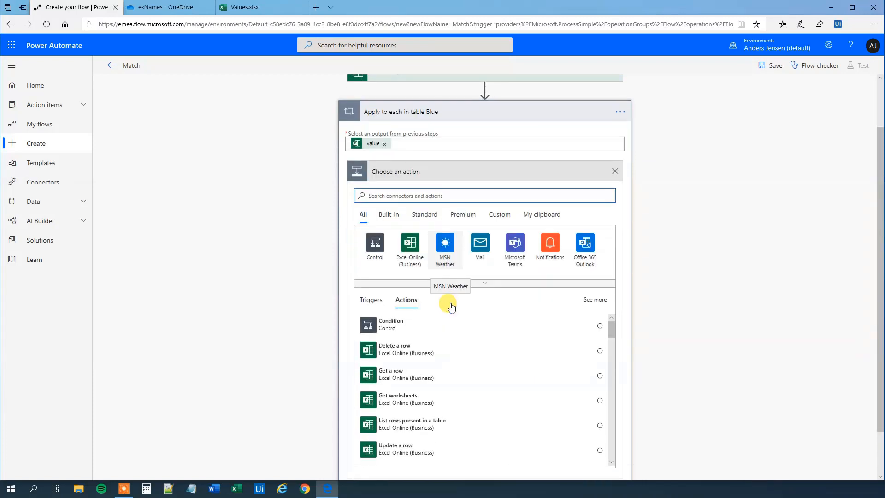
{"action": "left_click", "coordinate": [421, 424]}
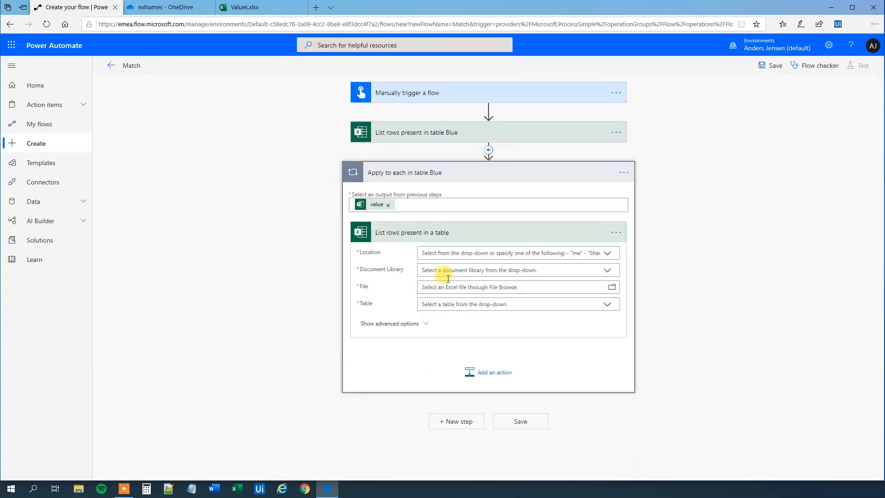
Point the new list rows action to OneDrive for Business, library OneDrive, file /exNames/Values.xlsx and table TableGreen.
{"action": "left_click", "coordinate": [615, 254]}
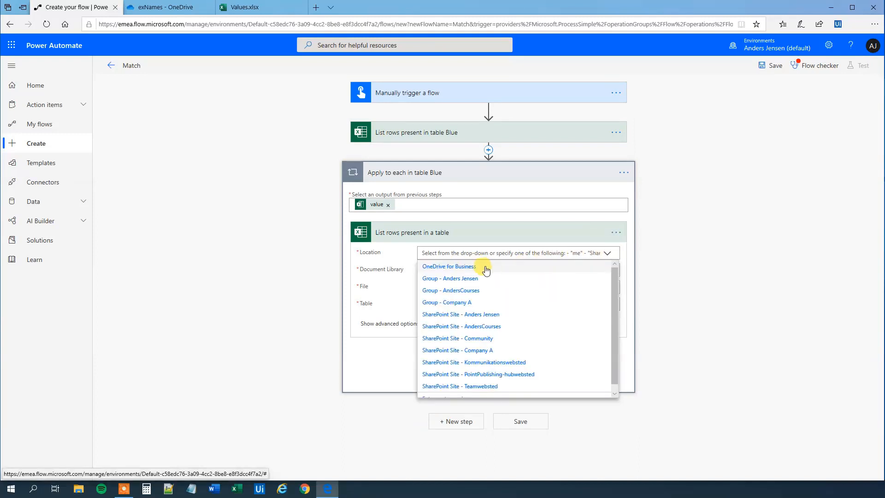
{"action": "left_click", "coordinate": [482, 269]}
{"action": "left_click", "coordinate": [606, 273]}
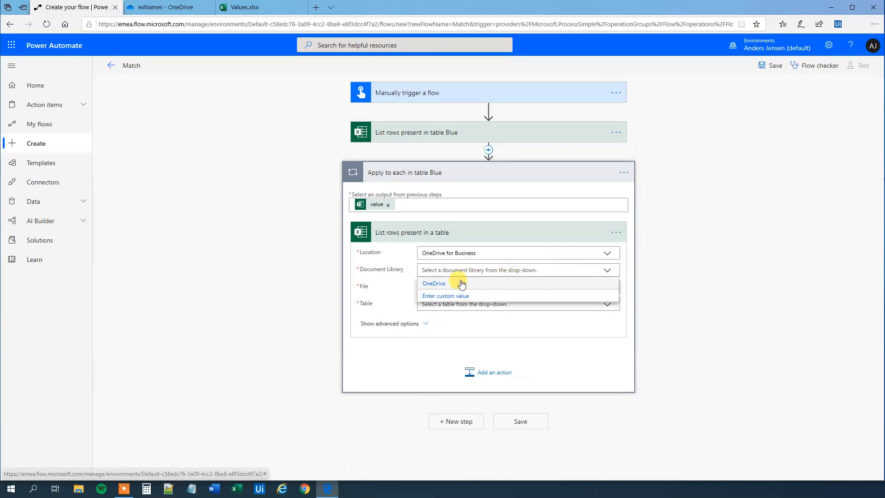
{"action": "left_click", "coordinate": [452, 282]}
{"action": "left_click", "coordinate": [612, 288]}
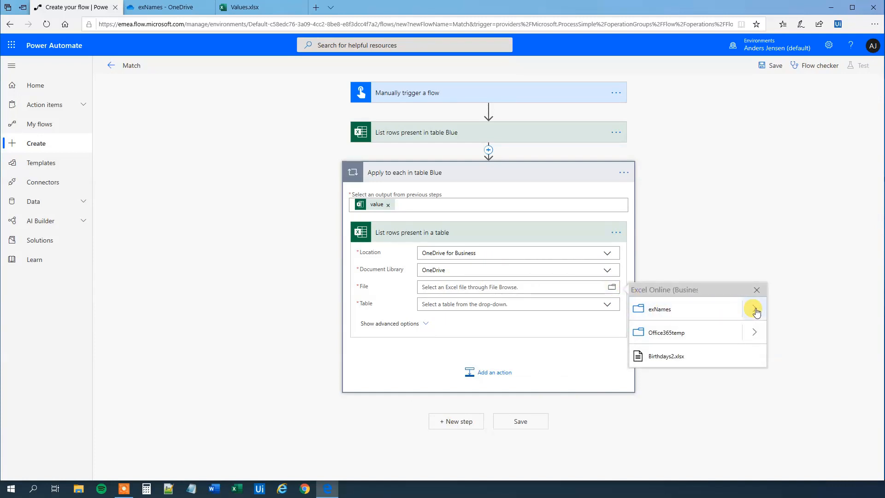
{"action": "left_click", "coordinate": [756, 312]}
{"action": "left_click", "coordinate": [666, 309]}
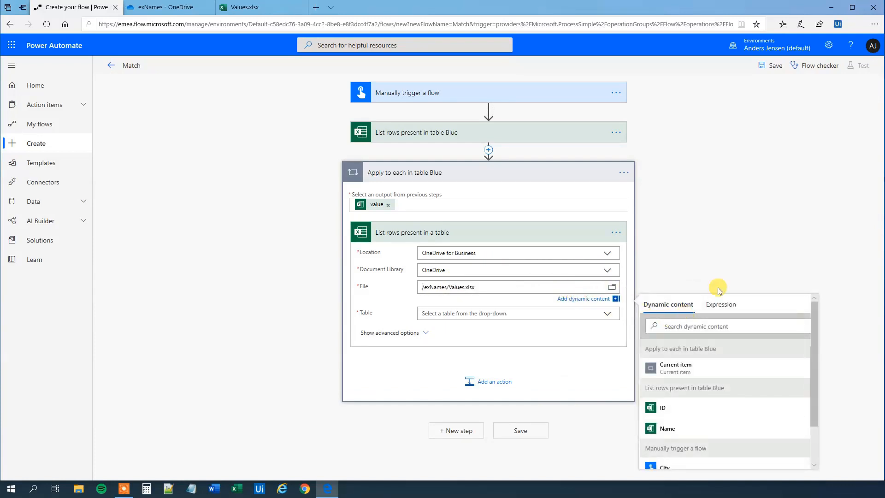
{"action": "left_click", "coordinate": [606, 313]}
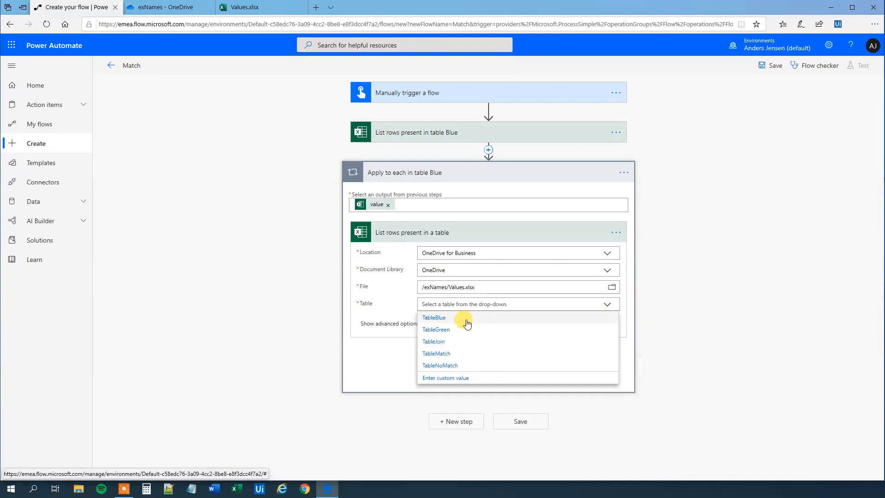
{"action": "left_click", "coordinate": [448, 330]}
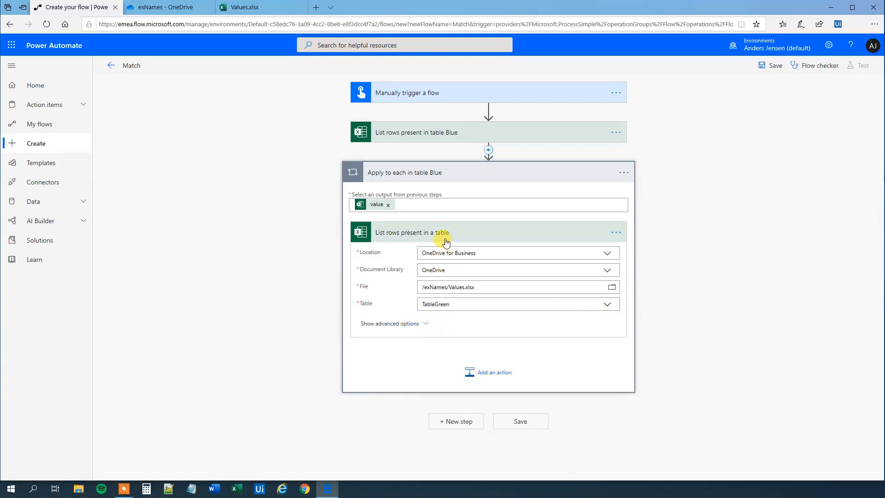
Rename the list rows action inside the loop as "List rows present in table Green".
{"action": "left_click", "coordinate": [616, 232]}
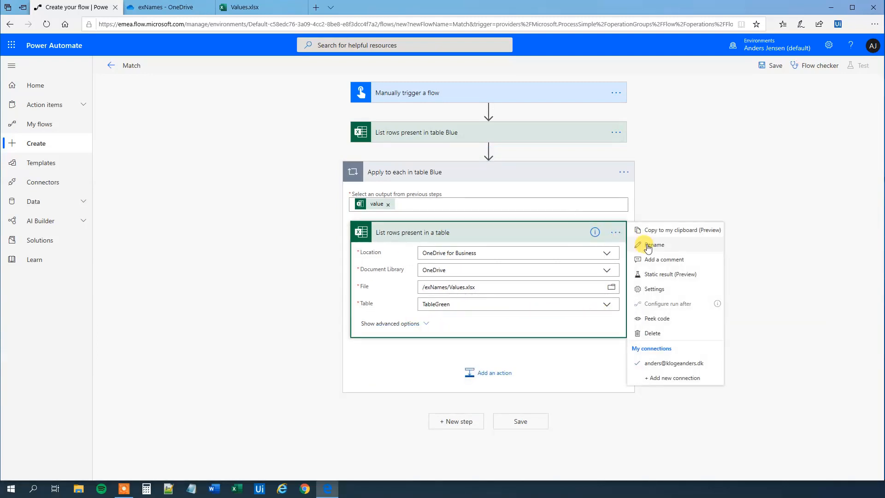
{"action": "left_click", "coordinate": [642, 243]}
{"action": "left_click", "coordinate": [454, 232]}
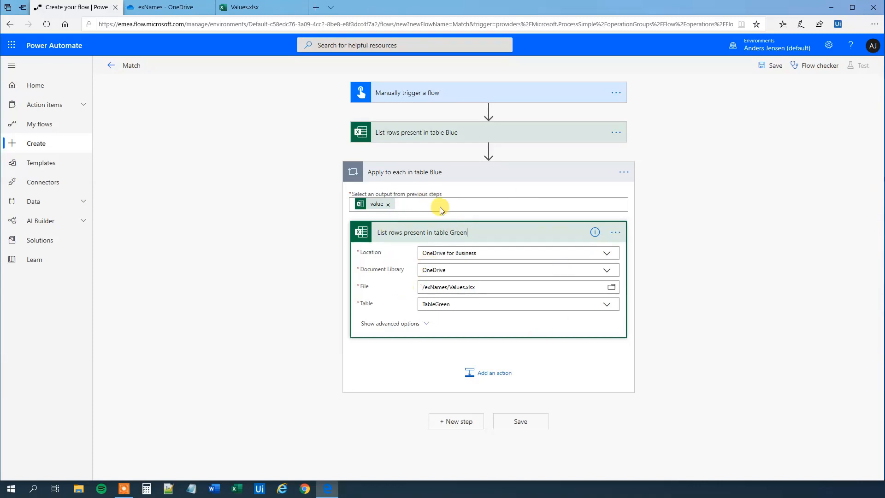
Add a nested "Apply to each" loop after the green list rows action, using that action's value output as its input.
{"action": "left_click", "coordinate": [497, 376]}
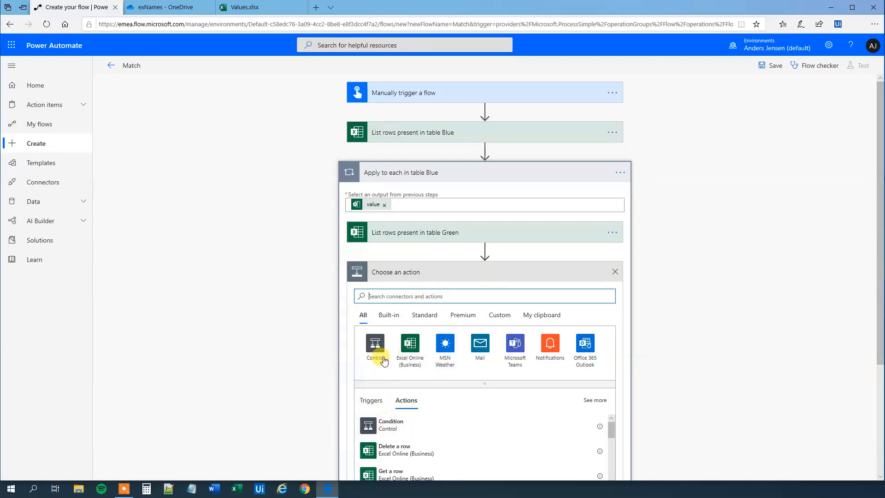
{"action": "type", "text": "apply"}
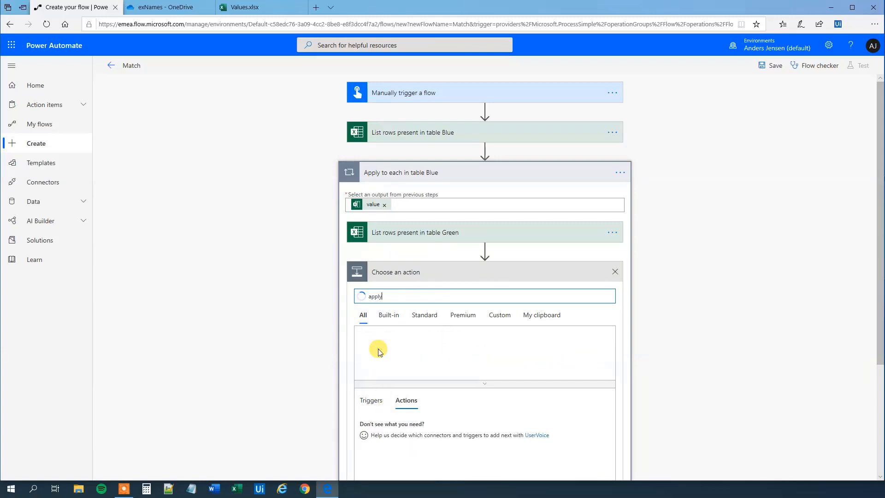
{"action": "left_click", "coordinate": [402, 422]}
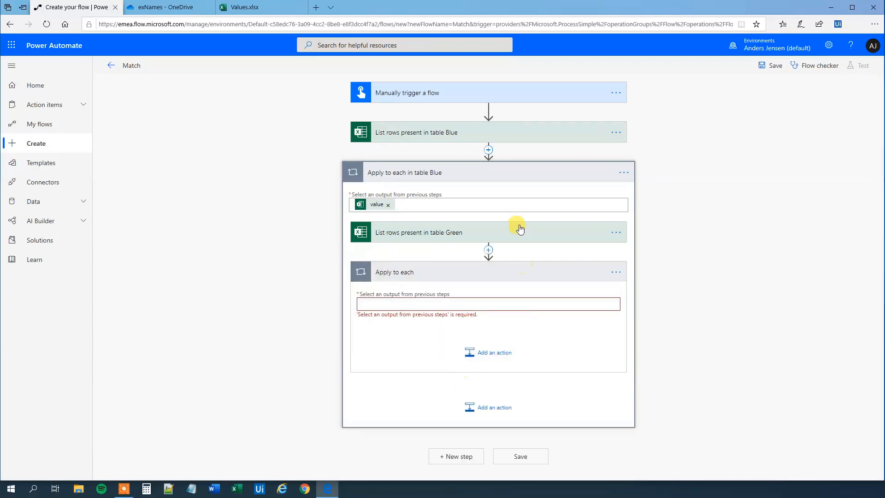
{"action": "left_click", "coordinate": [424, 303]}
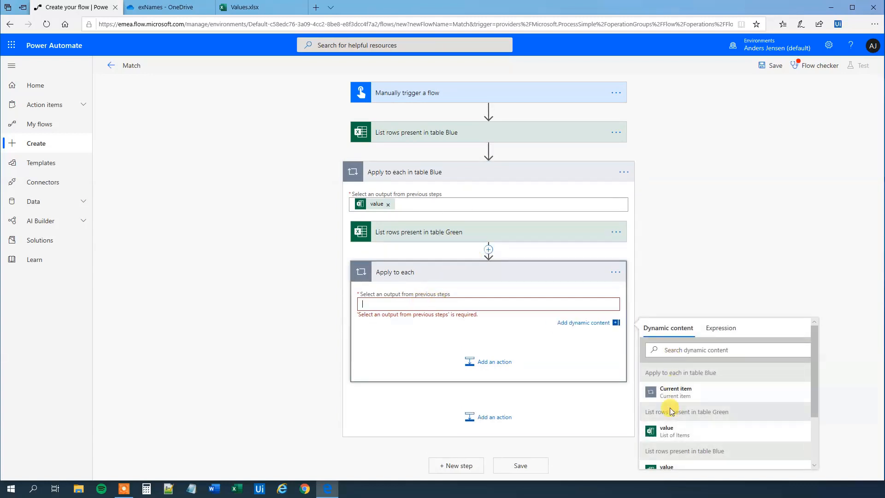
{"action": "left_click", "coordinate": [668, 435]}
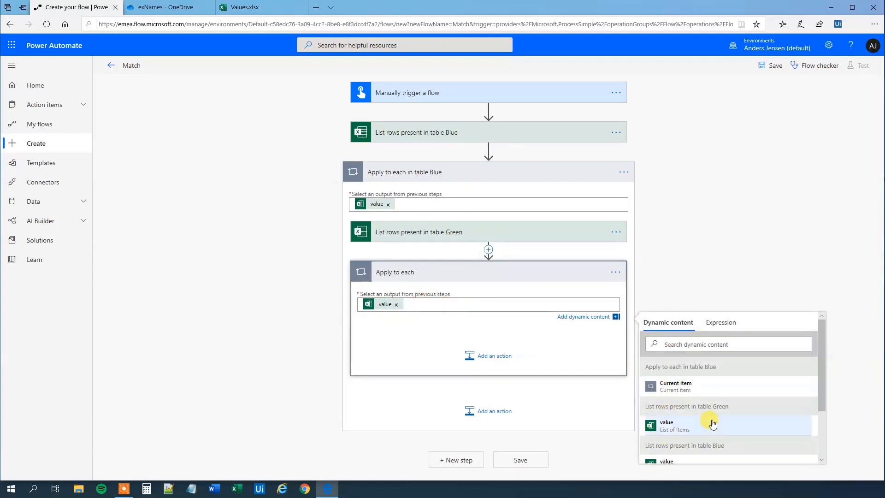
Rename the nested loop as "Apply to each in table Green".
{"action": "scroll", "coordinate": [710, 417], "scroll_direction": "down", "scroll_amount": 1}
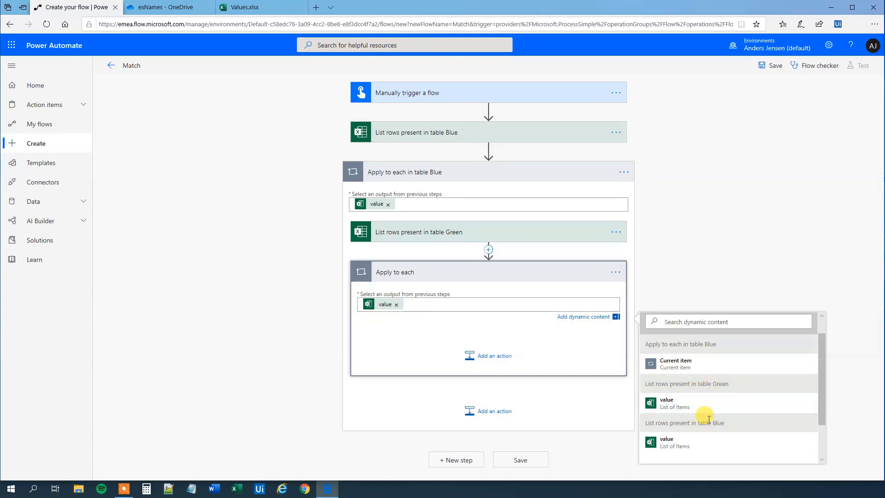
{"action": "left_click", "coordinate": [616, 273]}
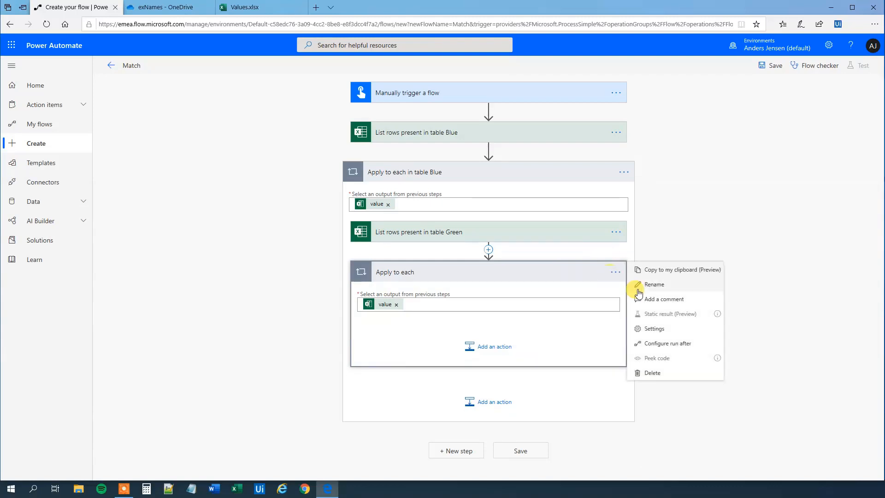
{"action": "left_click", "coordinate": [644, 287]}
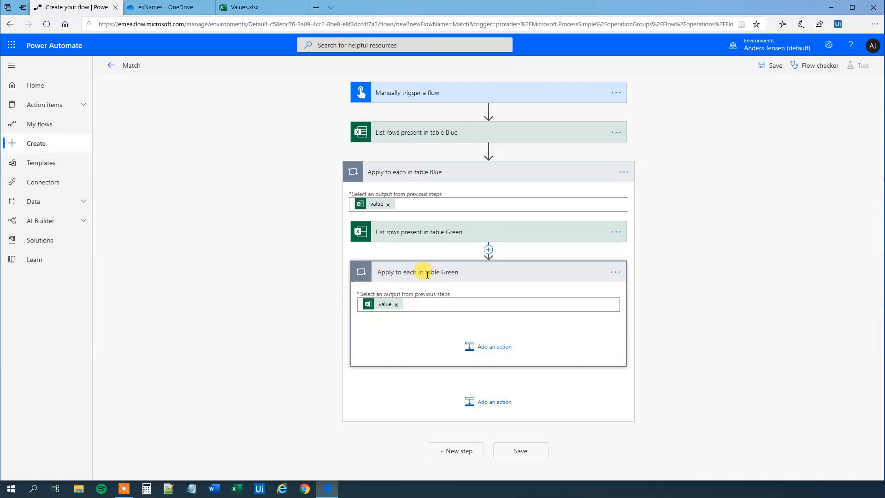
Examine the IDs of the blue table's rows against the green table in Values.xlsx, then return to the flow.
{"action": "left_click", "coordinate": [249, 7]}
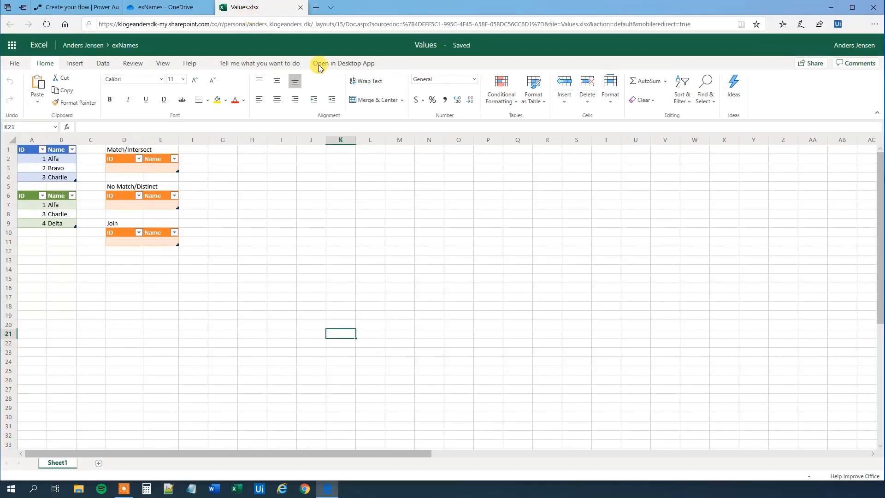
{"action": "left_click", "coordinate": [34, 160]}
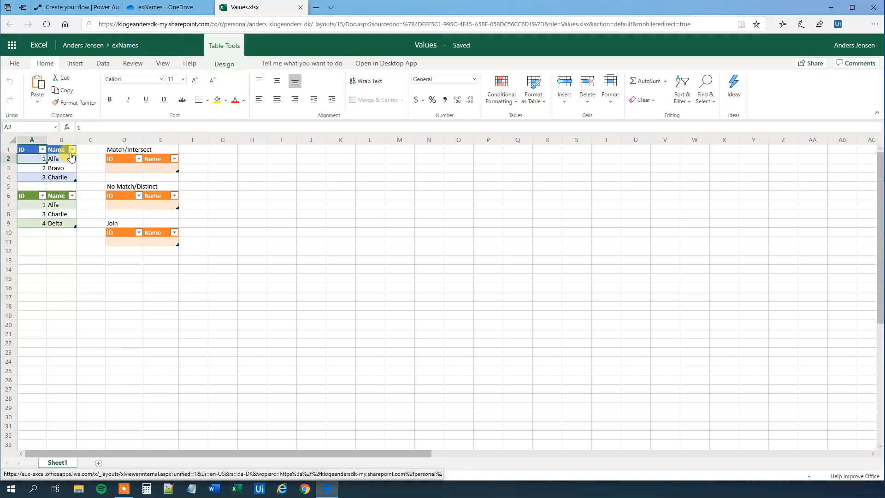
{"action": "left_click", "coordinate": [39, 169]}
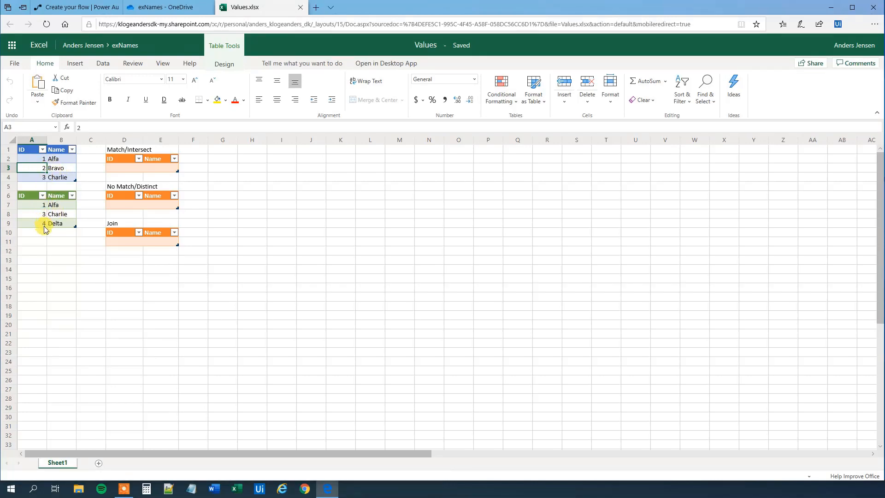
{"action": "left_click", "coordinate": [39, 179]}
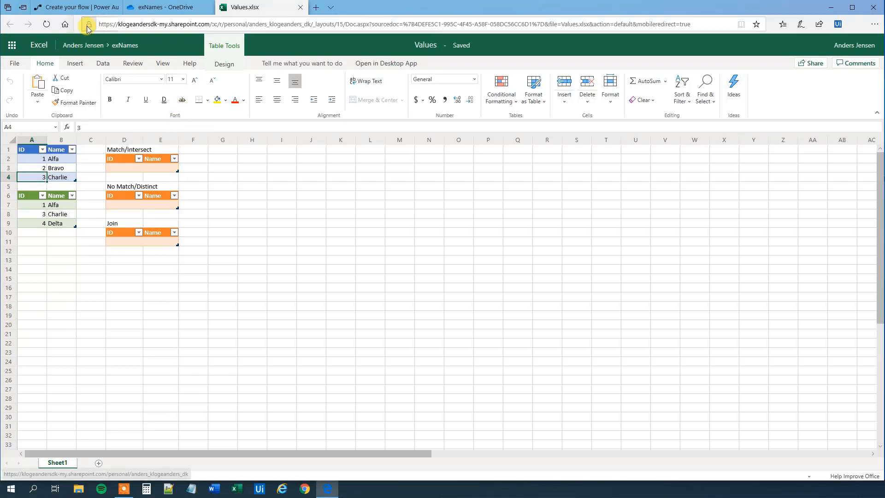
{"action": "left_click", "coordinate": [67, 8]}
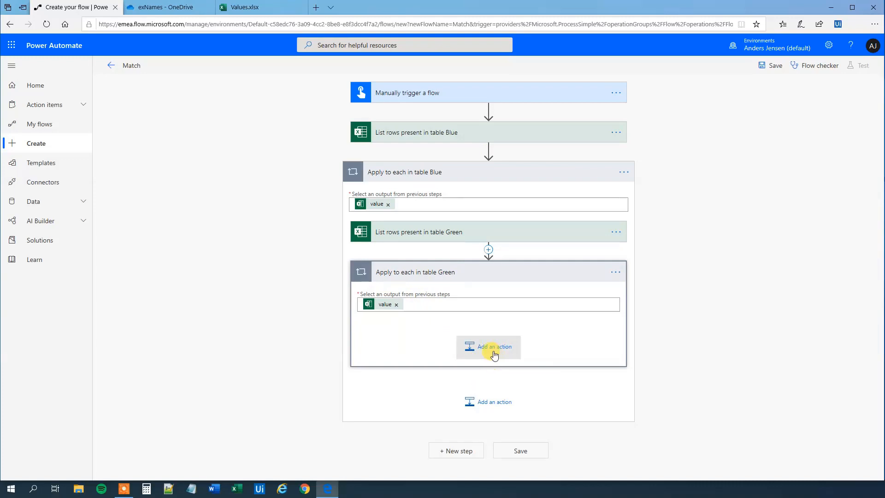
{"action": "left_click", "coordinate": [245, 8]}
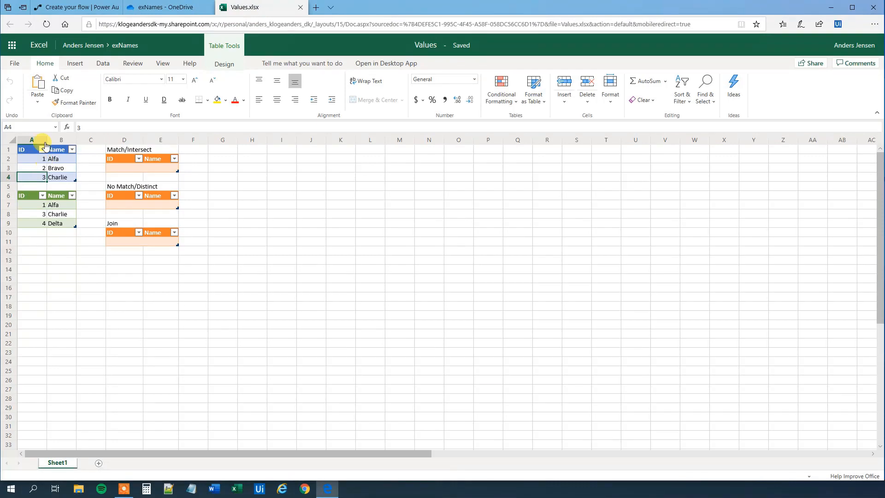
{"action": "left_click", "coordinate": [70, 6]}
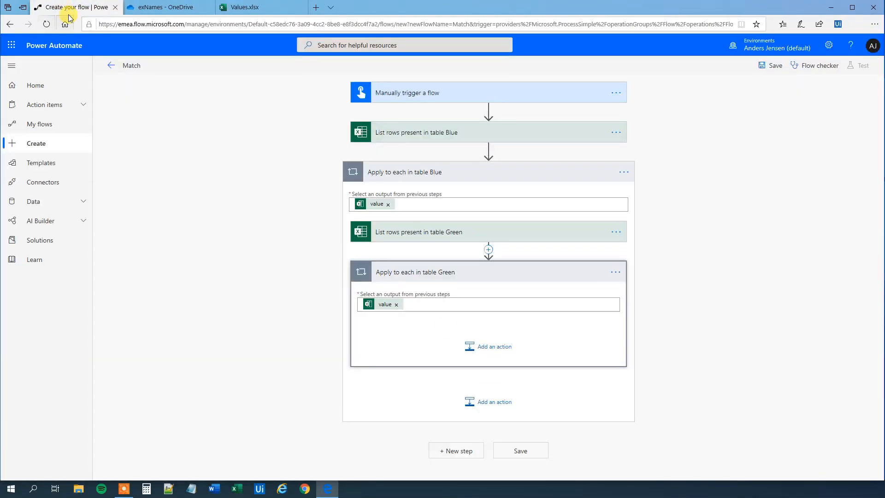
Add a Condition control inside the "Apply to each in table Green" loop.
{"action": "left_click", "coordinate": [480, 349]}
{"action": "scroll", "coordinate": [480, 352], "scroll_direction": "down", "scroll_amount": 3}
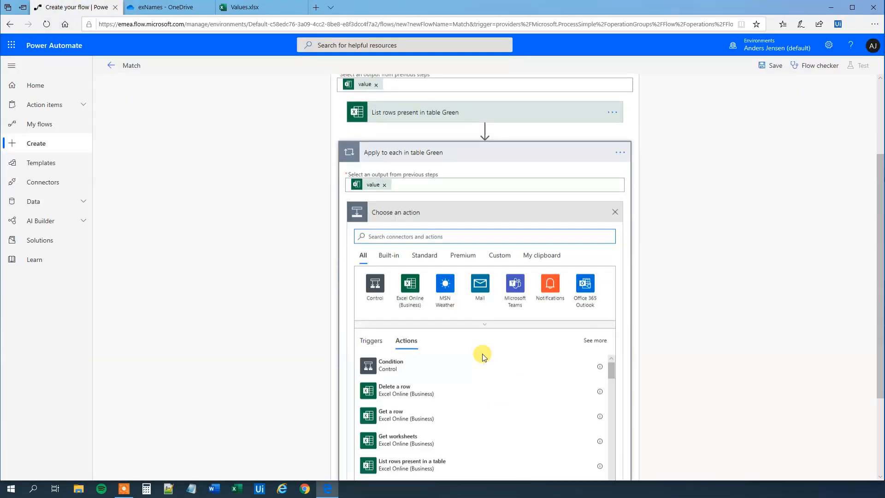
{"action": "left_click", "coordinate": [400, 366]}
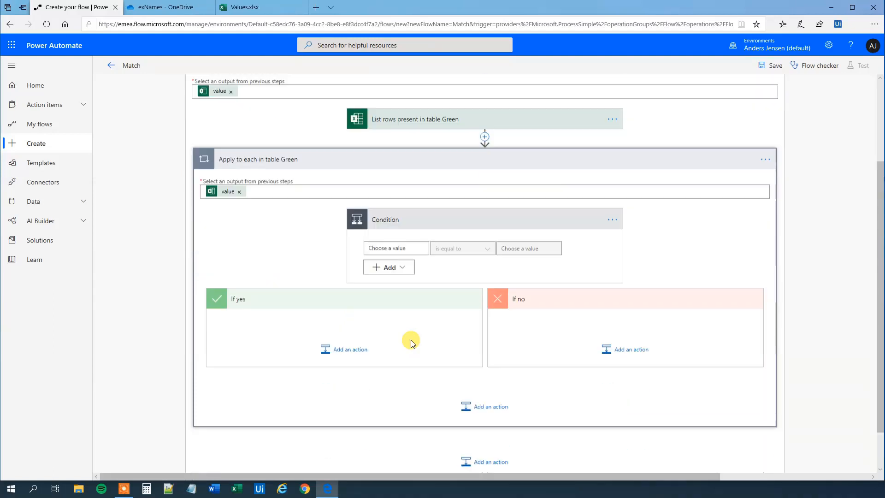
Set the condition to check that the ID from table Blue is equal to the ID from table Green.
{"action": "left_click", "coordinate": [395, 240]}
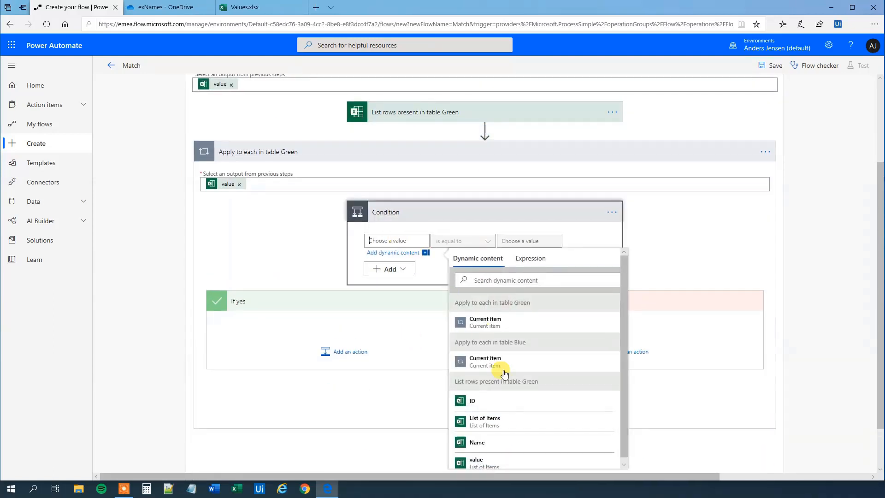
{"action": "scroll", "coordinate": [505, 374], "scroll_direction": "down", "scroll_amount": 3}
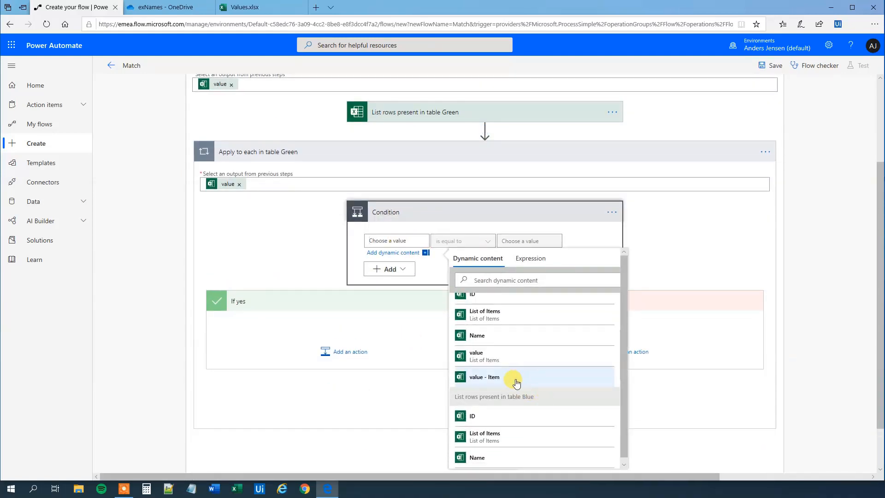
{"action": "scroll", "coordinate": [515, 381], "scroll_direction": "up", "scroll_amount": 1}
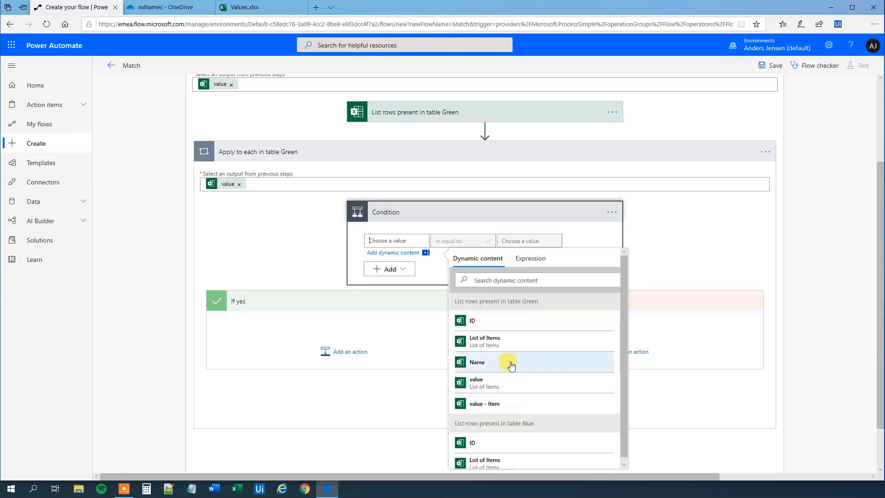
{"action": "left_click", "coordinate": [492, 444]}
{"action": "left_click", "coordinate": [509, 240]}
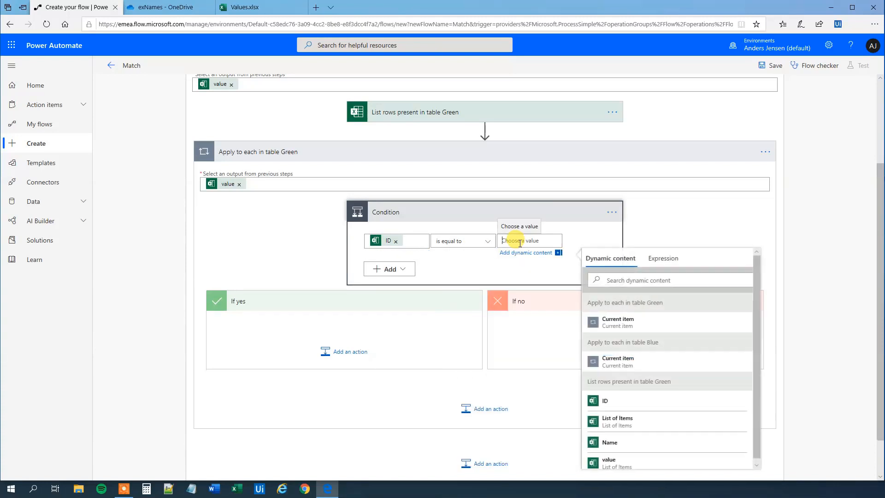
{"action": "left_click", "coordinate": [733, 400]}
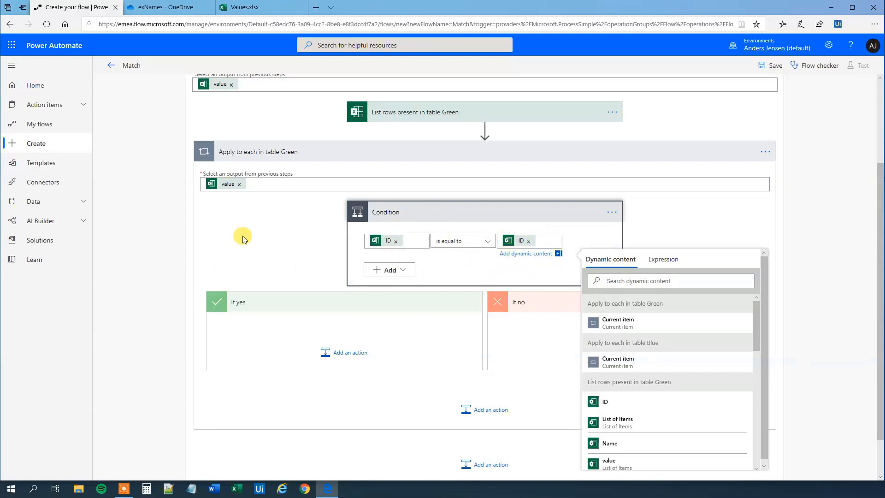
{"action": "left_click", "coordinate": [464, 196]}
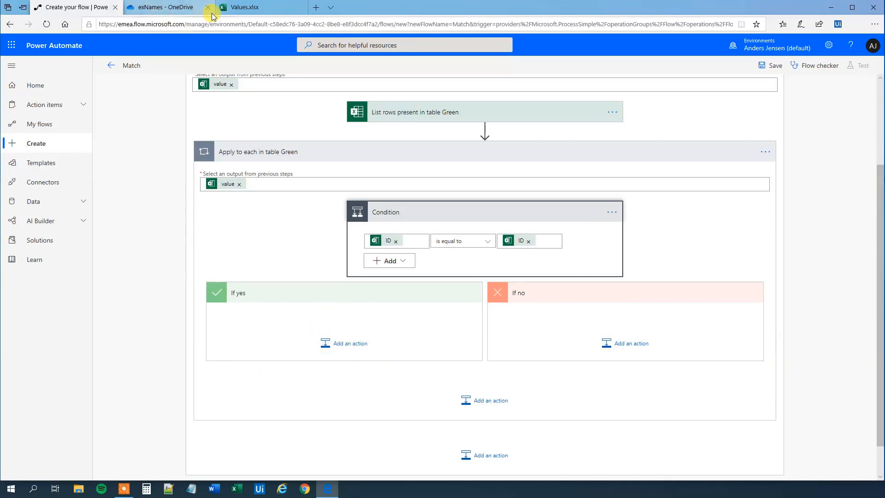
Add an Excel Online (Business) "Add a row into a table" action to the condition's If yes branch.
{"action": "left_click", "coordinate": [245, 7]}
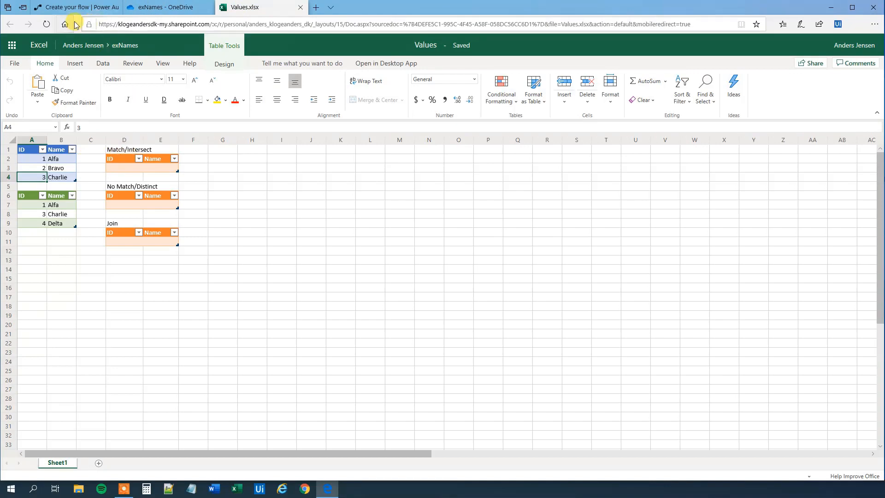
{"action": "left_click", "coordinate": [67, 7]}
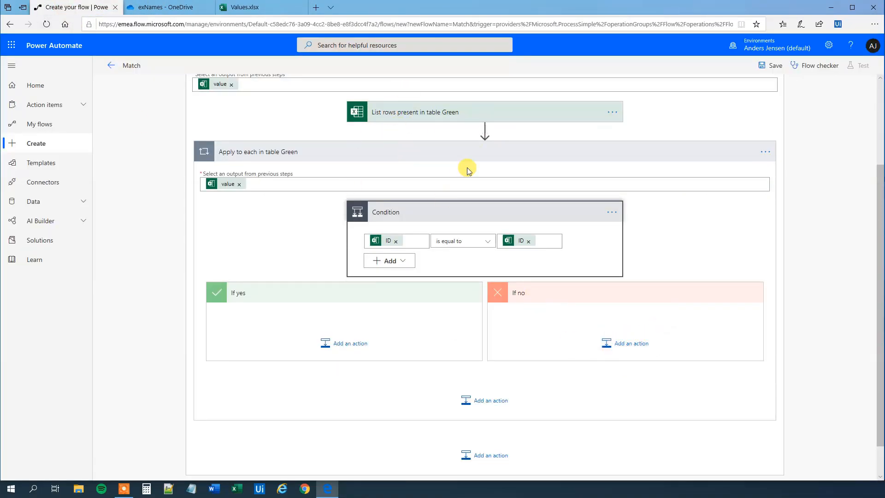
{"action": "scroll", "coordinate": [468, 166], "scroll_direction": "up", "scroll_amount": 3}
{"action": "scroll", "coordinate": [303, 308], "scroll_direction": "down", "scroll_amount": 3}
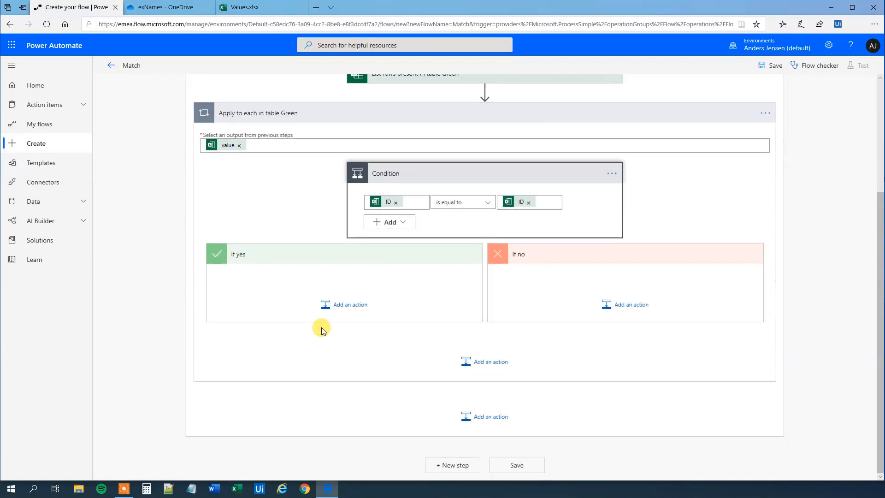
{"action": "left_click", "coordinate": [350, 304]}
{"action": "scroll", "coordinate": [318, 328], "scroll_direction": "down", "scroll_amount": 3}
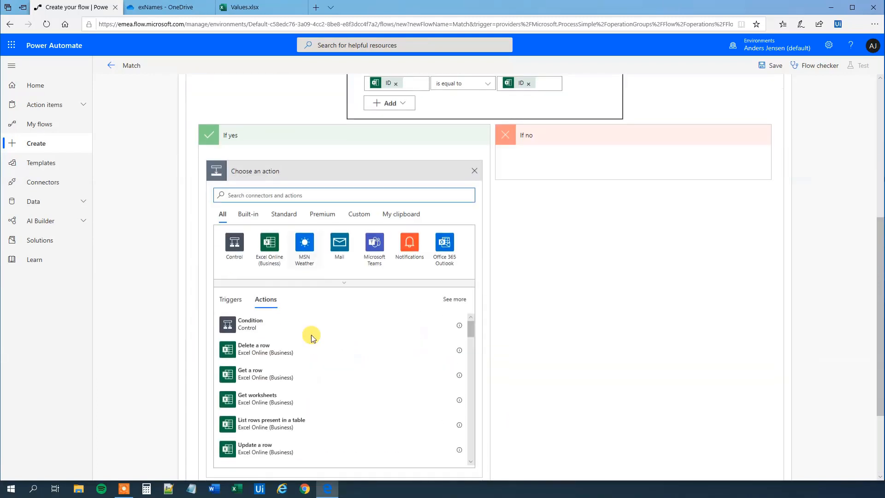
{"action": "type", "text": "add"}
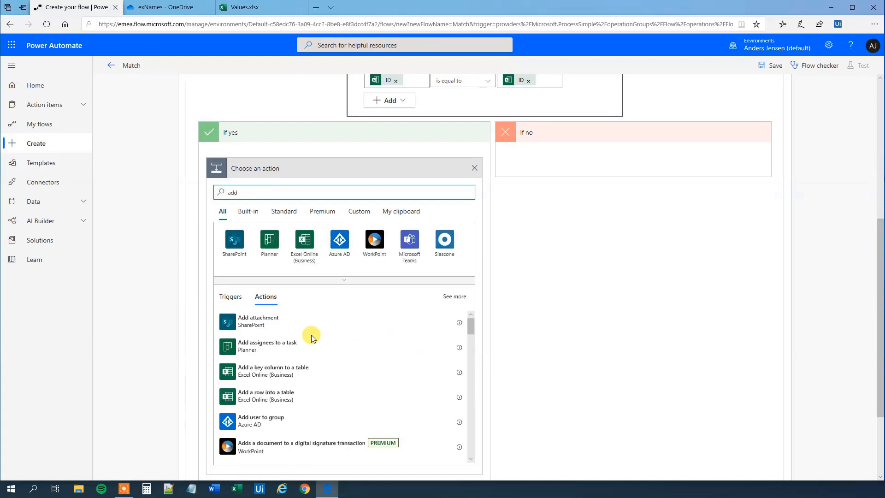
{"action": "left_click", "coordinate": [261, 398]}
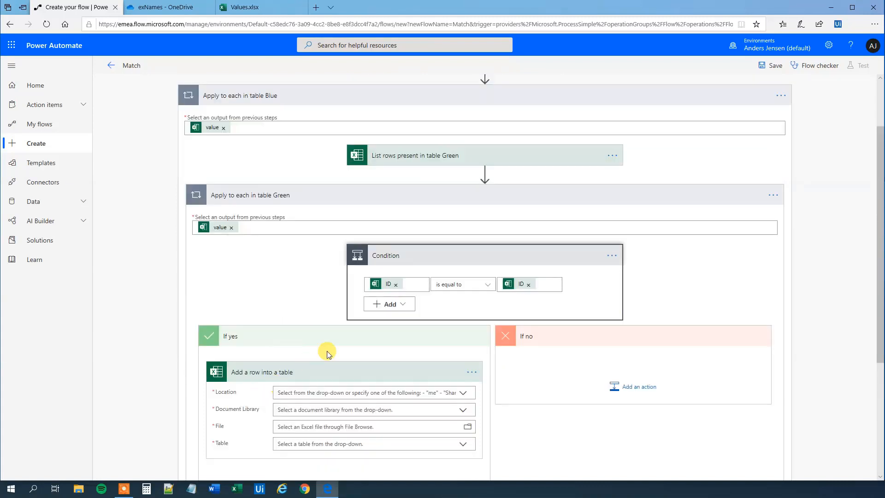
Set the row action's location to OneDrive for Business, library to OneDrive, file to /exNames/Values.xlsx and table to TableMatch.
{"action": "scroll", "coordinate": [477, 285], "scroll_direction": "down", "scroll_amount": 4}
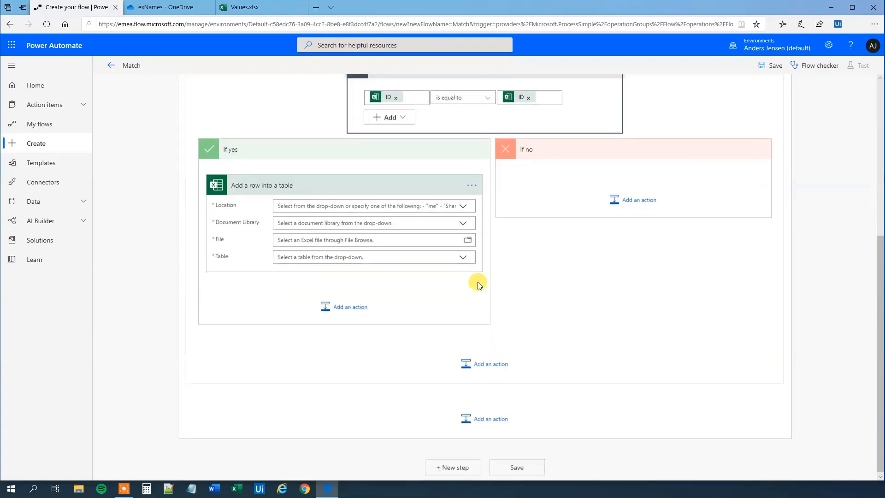
{"action": "left_click", "coordinate": [464, 203]}
{"action": "left_click", "coordinate": [347, 214]}
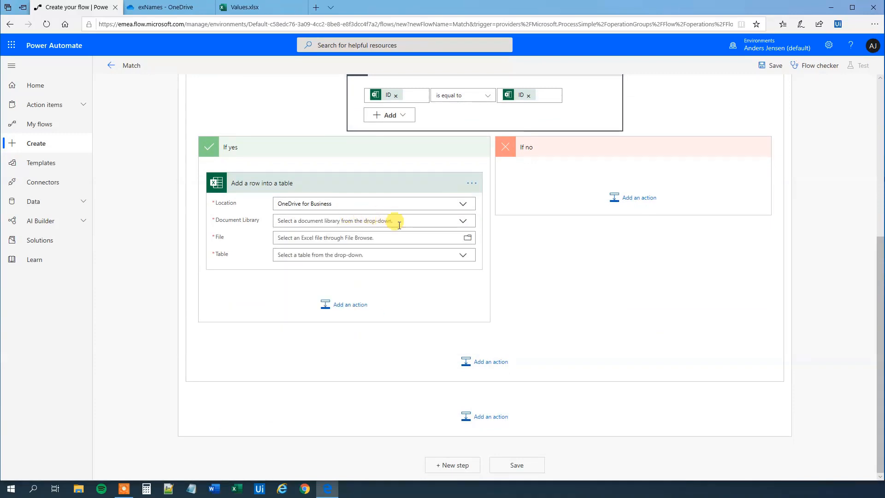
{"action": "left_click", "coordinate": [461, 224]}
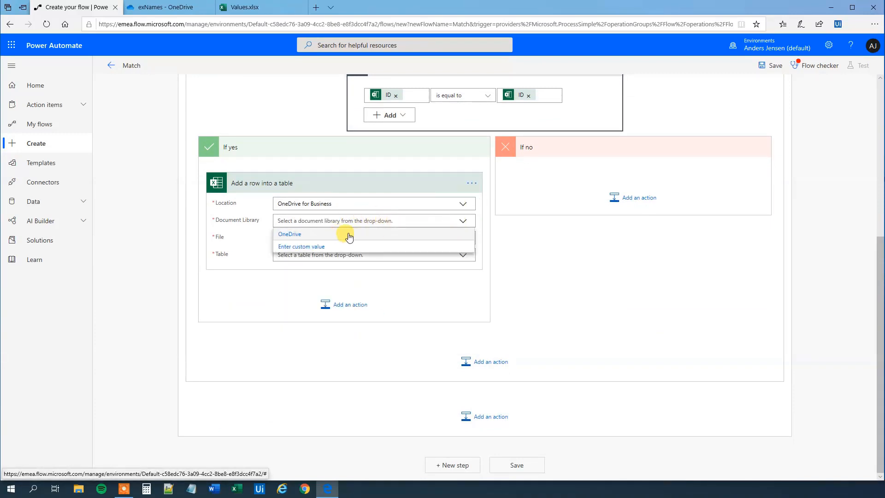
{"action": "left_click", "coordinate": [348, 232]}
{"action": "left_click", "coordinate": [470, 239]}
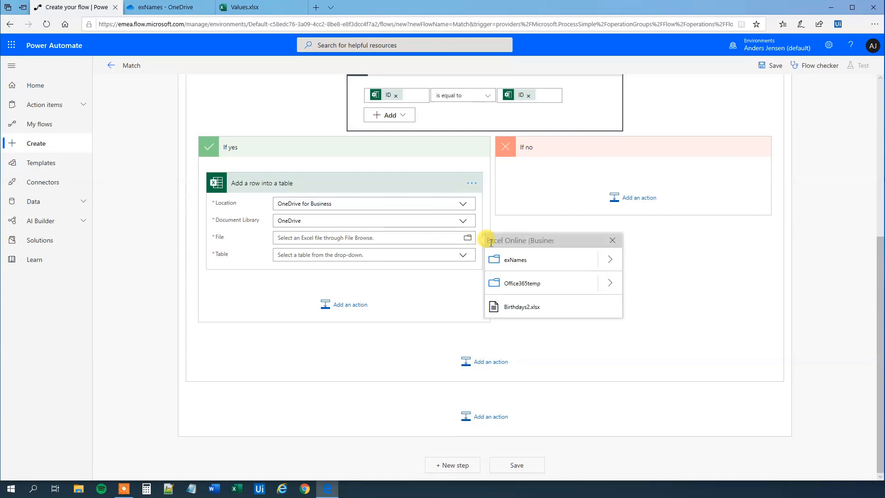
{"action": "left_click", "coordinate": [610, 263]}
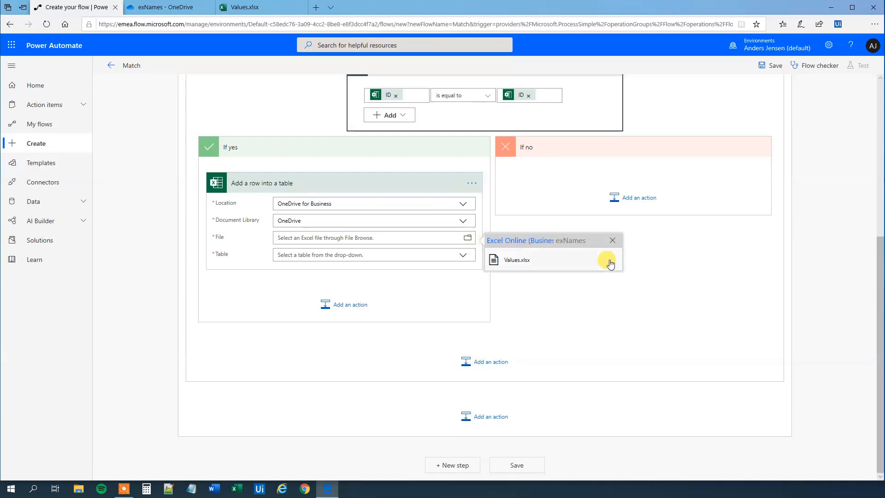
{"action": "left_click", "coordinate": [540, 262]}
{"action": "left_click", "coordinate": [423, 268]}
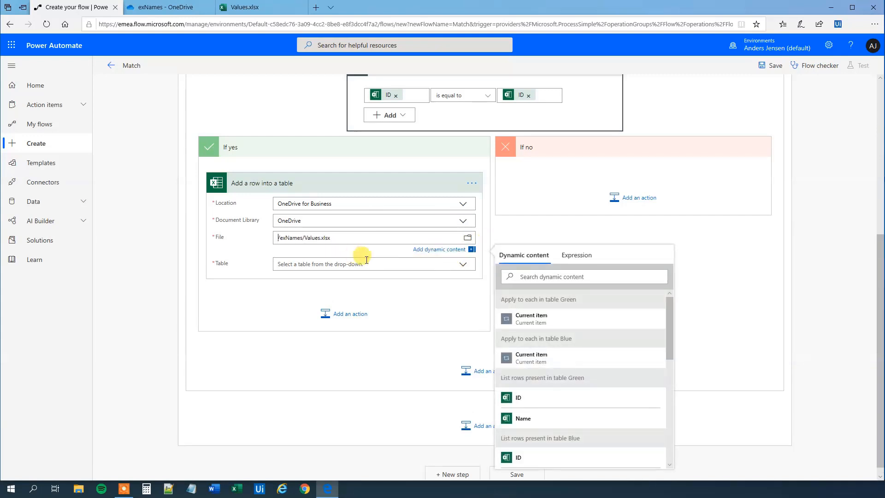
{"action": "left_click", "coordinate": [462, 265]}
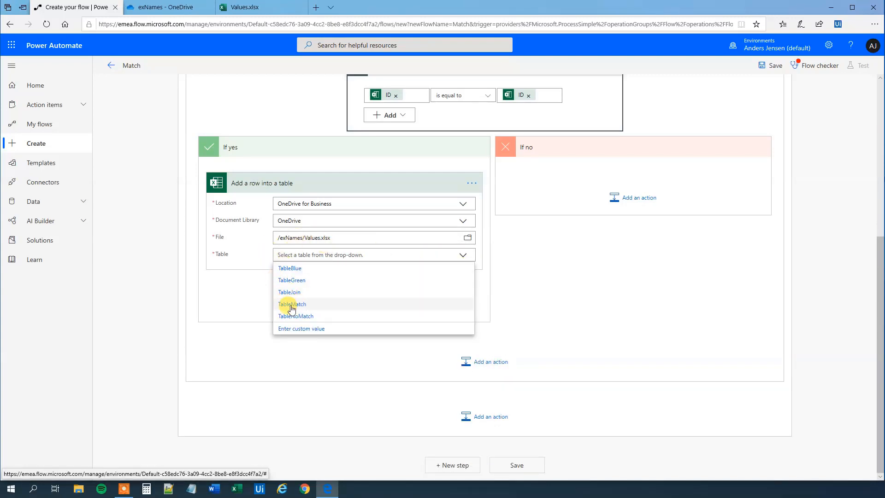
{"action": "left_click", "coordinate": [300, 305]}
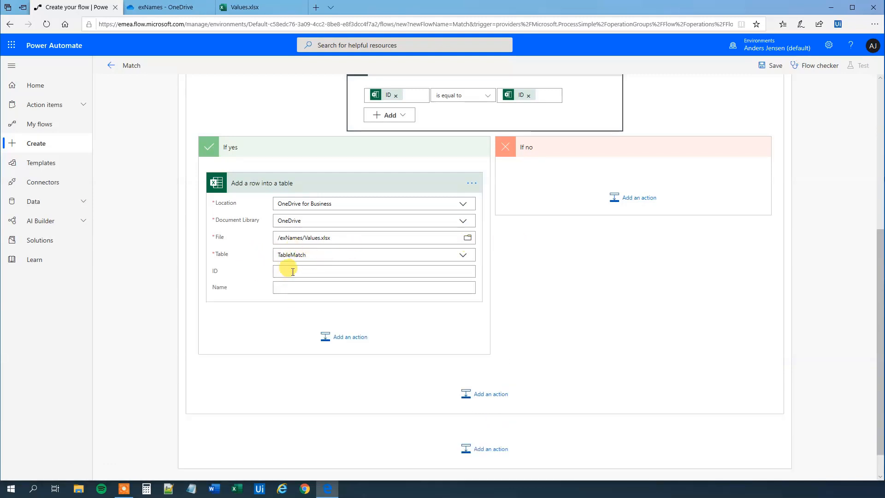
Fill the new row's ID and Name with the ID and Name values from the rows in table Blue.
{"action": "left_click", "coordinate": [292, 272]}
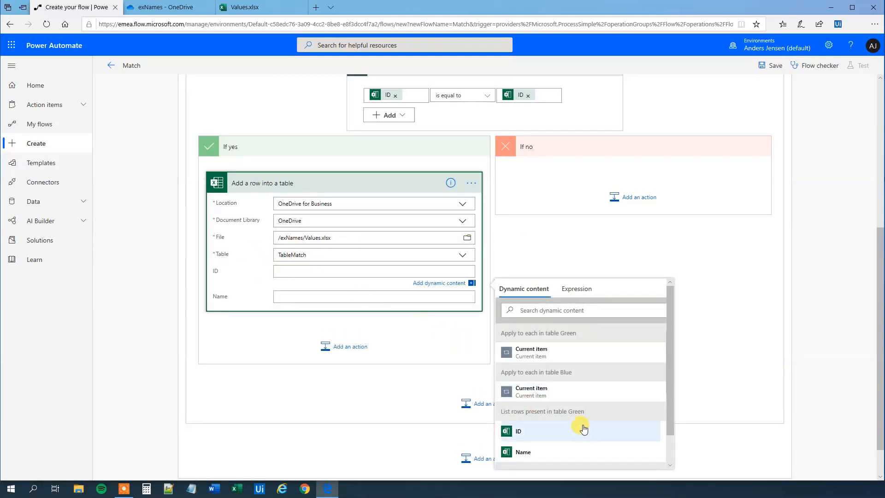
{"action": "scroll", "coordinate": [580, 425], "scroll_direction": "down", "scroll_amount": 2}
{"action": "scroll", "coordinate": [581, 425], "scroll_direction": "down", "scroll_amount": 1}
{"action": "scroll", "coordinate": [462, 262], "scroll_direction": "up", "scroll_amount": 3}
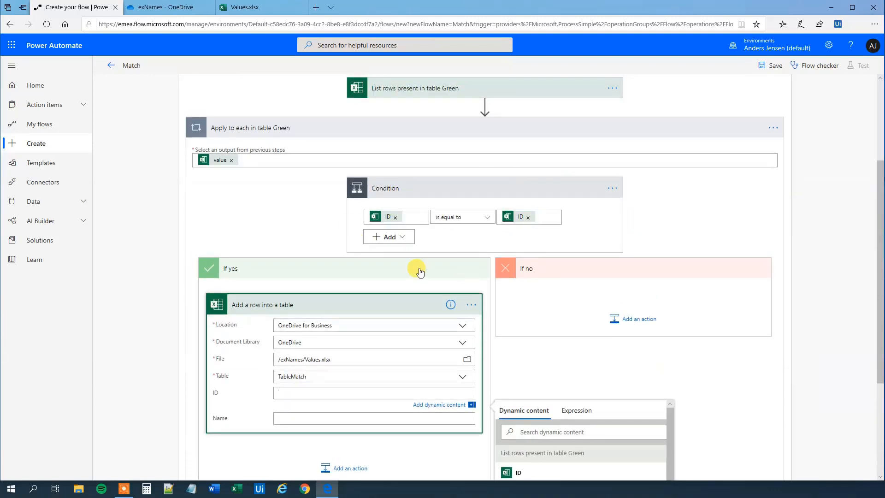
{"action": "scroll", "coordinate": [493, 358], "scroll_direction": "down", "scroll_amount": 3}
{"action": "scroll", "coordinate": [556, 370], "scroll_direction": "down", "scroll_amount": 1}
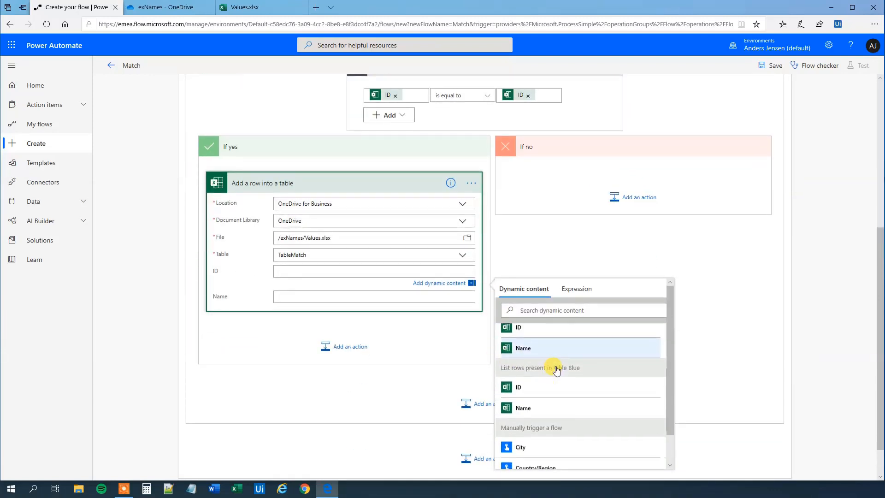
{"action": "left_click", "coordinate": [518, 387]}
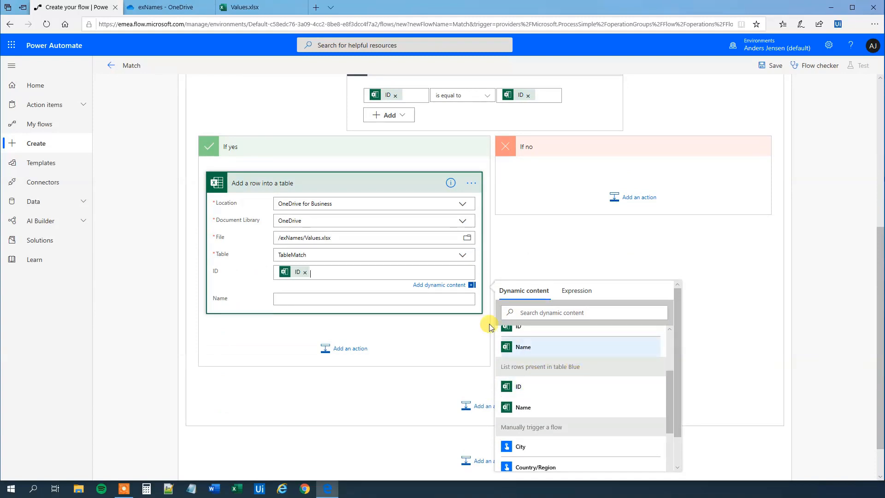
{"action": "left_click", "coordinate": [445, 302]}
{"action": "scroll", "coordinate": [539, 412], "scroll_direction": "down", "scroll_amount": 3}
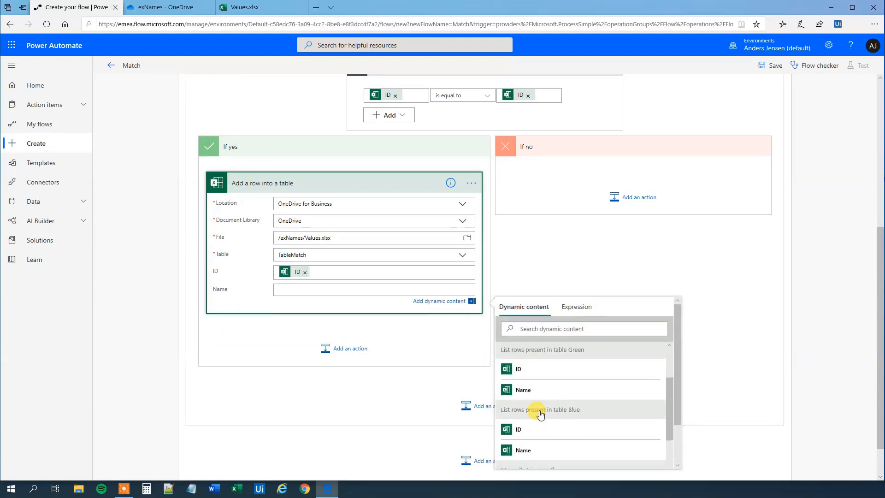
{"action": "left_click", "coordinate": [535, 450]}
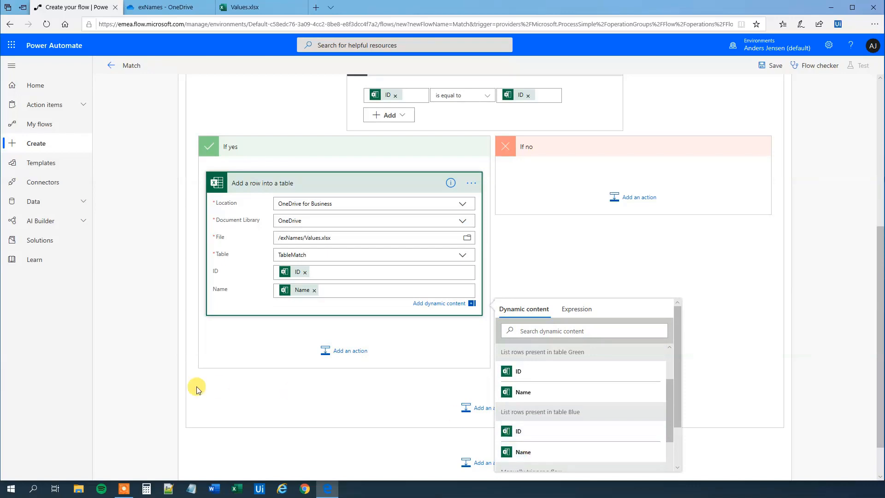
{"action": "left_click", "coordinate": [185, 391]}
Review the finished Match flow from the trigger to the If yes branch and save it.
{"action": "scroll", "coordinate": [434, 302], "scroll_direction": "up", "scroll_amount": 5}
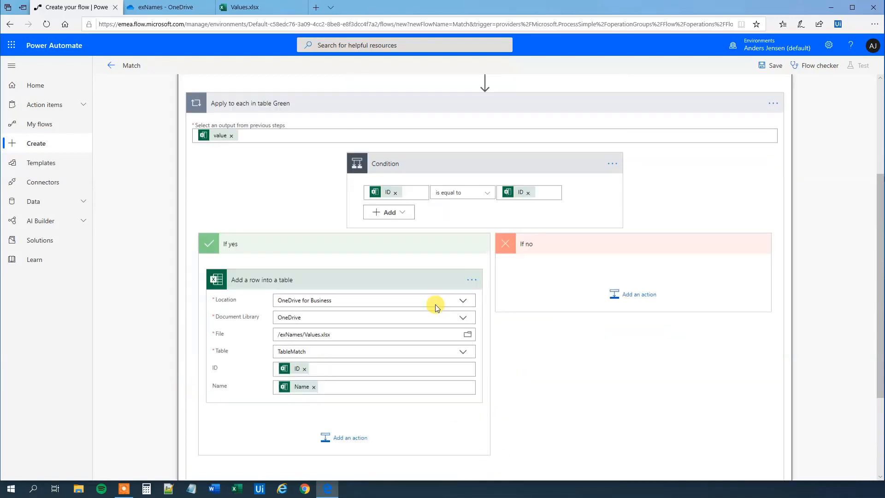
{"action": "scroll", "coordinate": [455, 244], "scroll_direction": "down", "scroll_amount": 5}
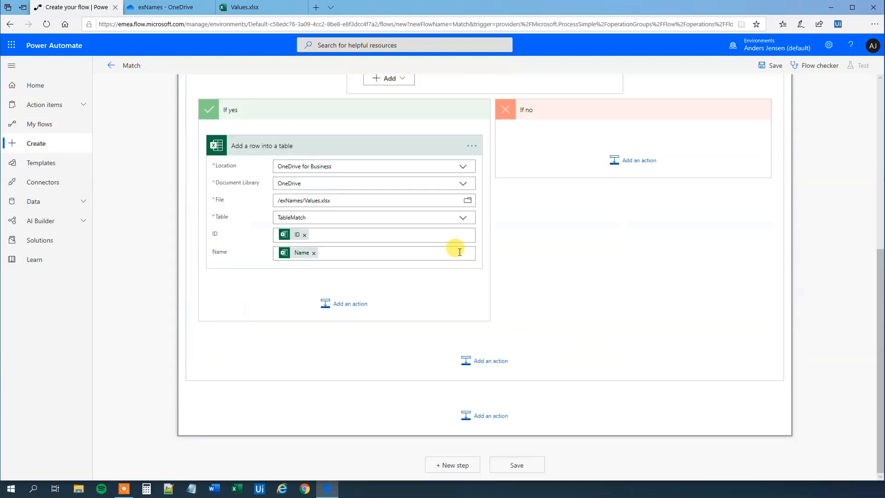
{"action": "scroll", "coordinate": [460, 252], "scroll_direction": "up", "scroll_amount": 6}
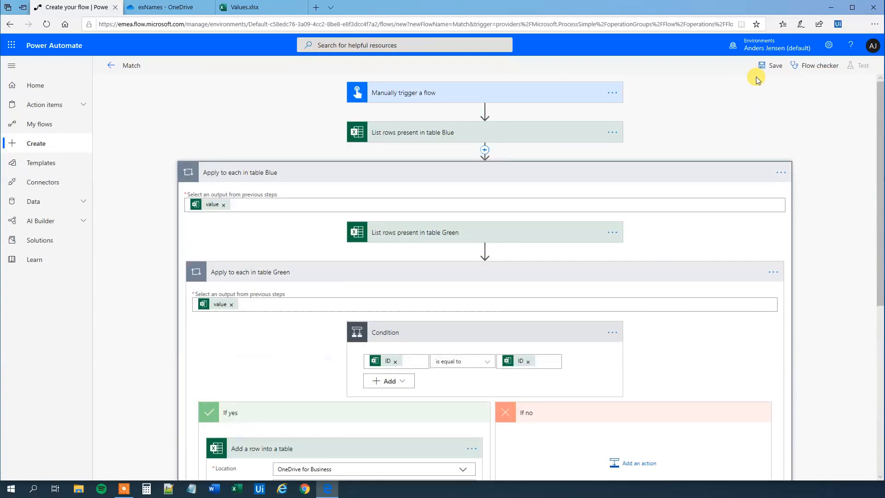
{"action": "left_click", "coordinate": [761, 67]}
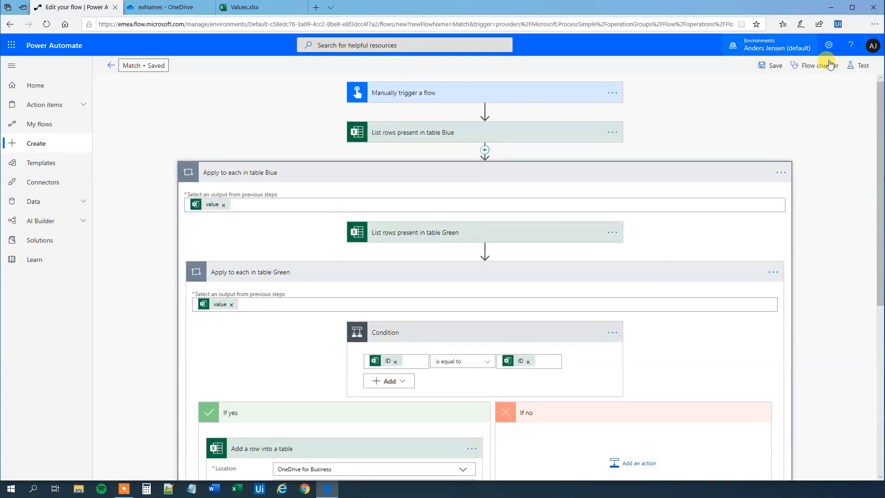
Test the Match flow by performing the trigger action manually and running it.
{"action": "left_click", "coordinate": [857, 66]}
{"action": "left_click", "coordinate": [739, 87]}
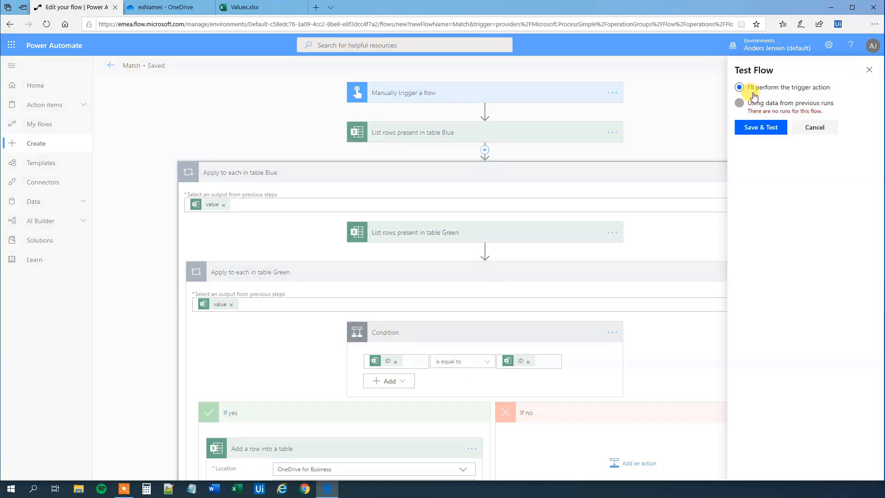
{"action": "left_click", "coordinate": [758, 128]}
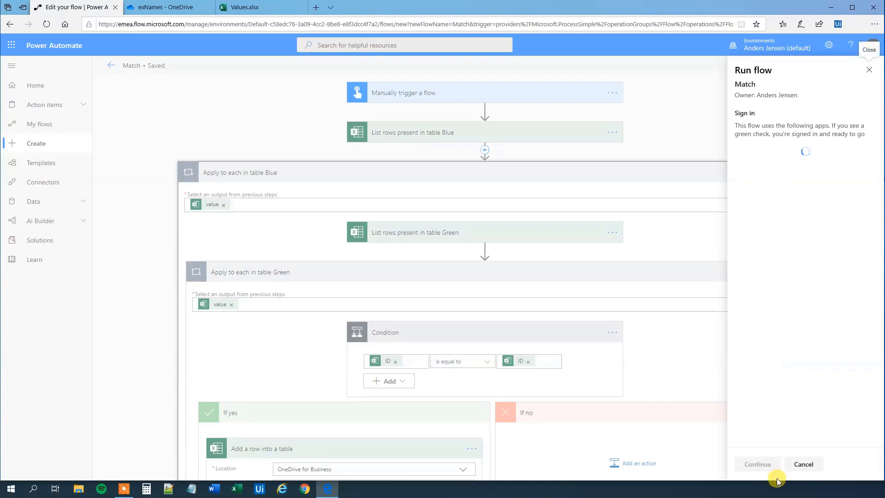
{"action": "left_click", "coordinate": [758, 466]}
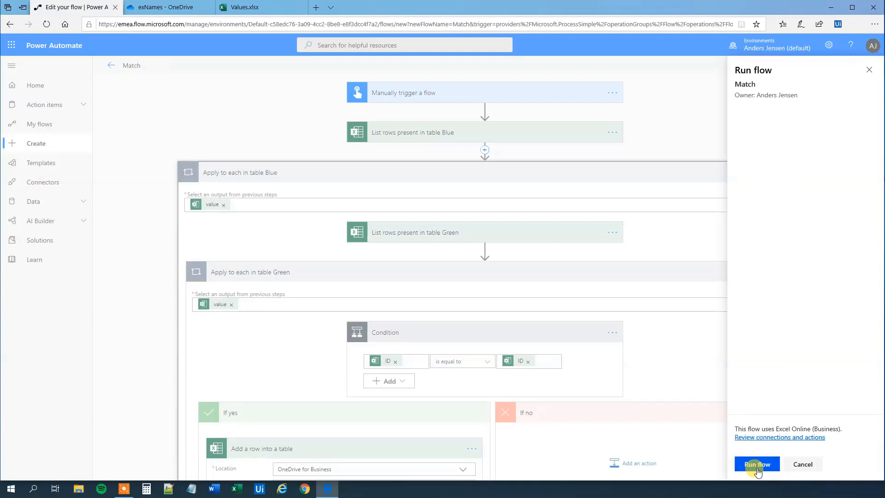
{"action": "left_click", "coordinate": [757, 466]}
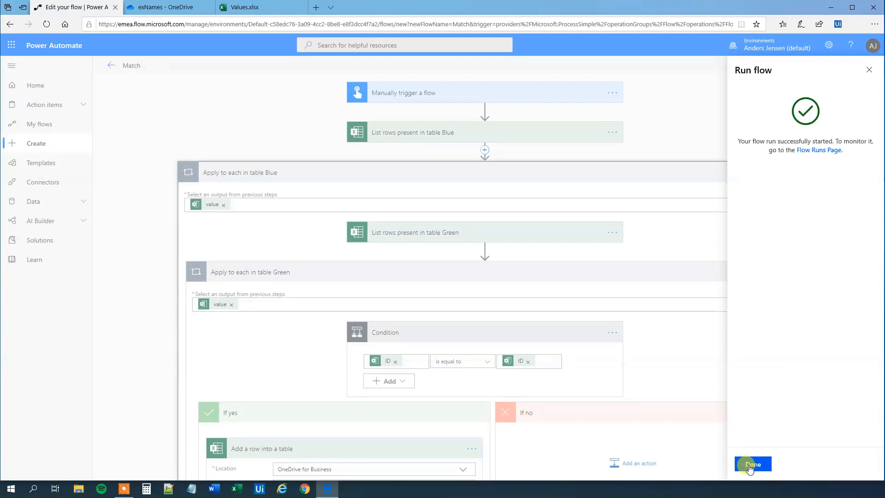
{"action": "left_click", "coordinate": [751, 467]}
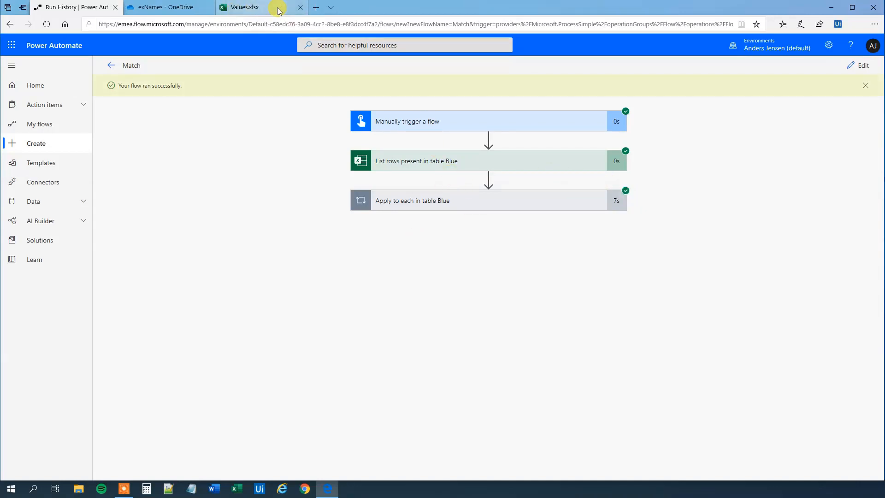
Reopen Values.xlsx from the exNames folder in OneDrive and compare the Match/Intersect table with the blue and green tables.
{"action": "left_click", "coordinate": [300, 7]}
{"action": "left_click", "coordinate": [182, 7]}
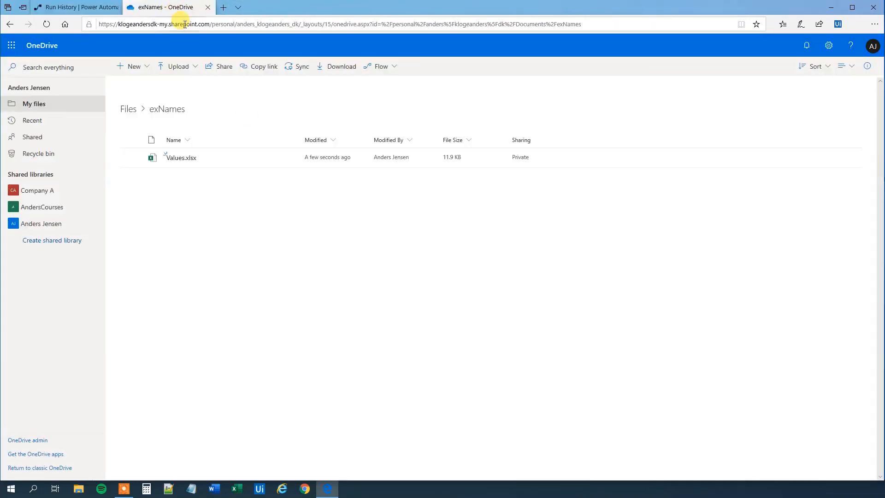
{"action": "left_click", "coordinate": [182, 157]}
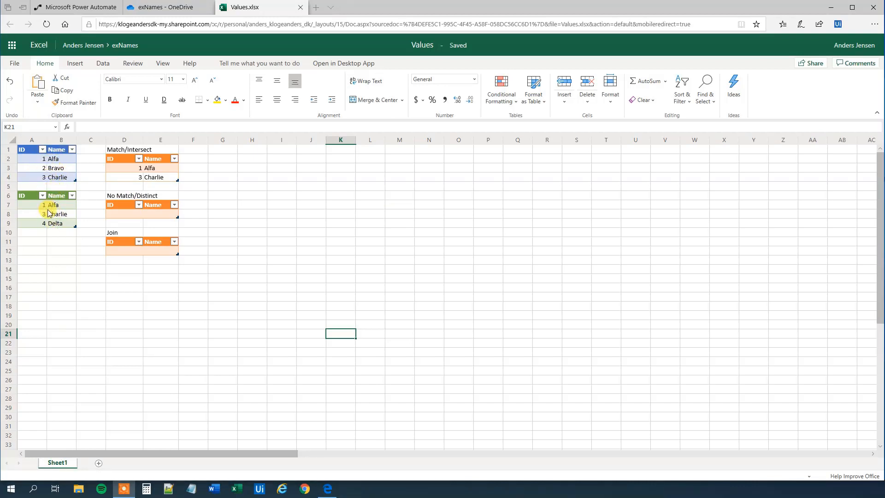
{"action": "left_click_drag", "start_coordinate": [41, 170], "coordinate": [58, 170]}
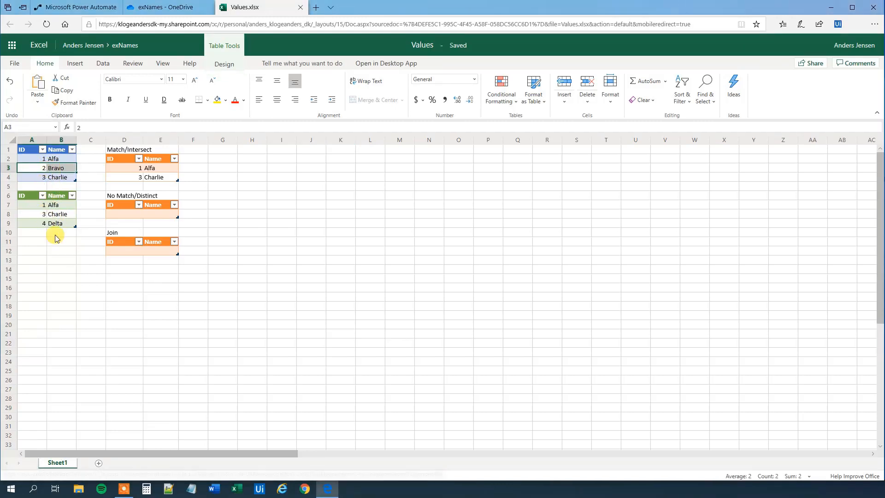
{"action": "left_click", "coordinate": [53, 250]}
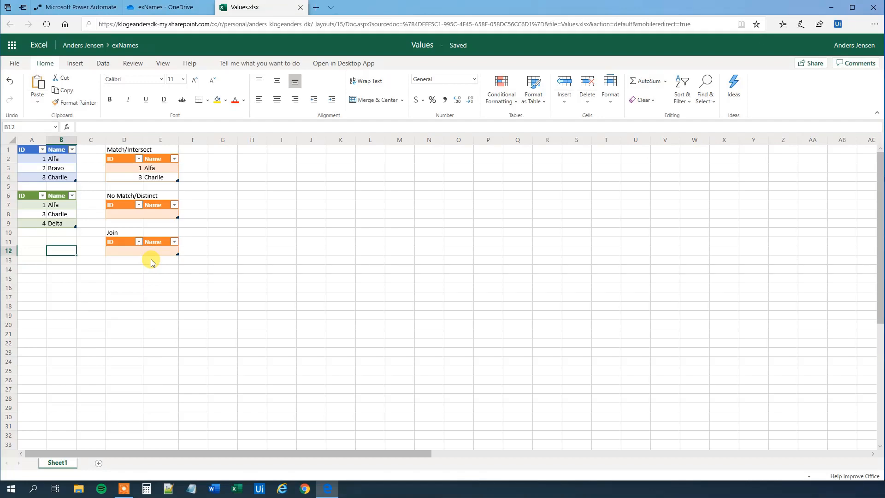
Switch to Power Automate and create an instant flow named No Match that uses the Manually trigger a flow trigger.
{"action": "left_click", "coordinate": [68, 9]}
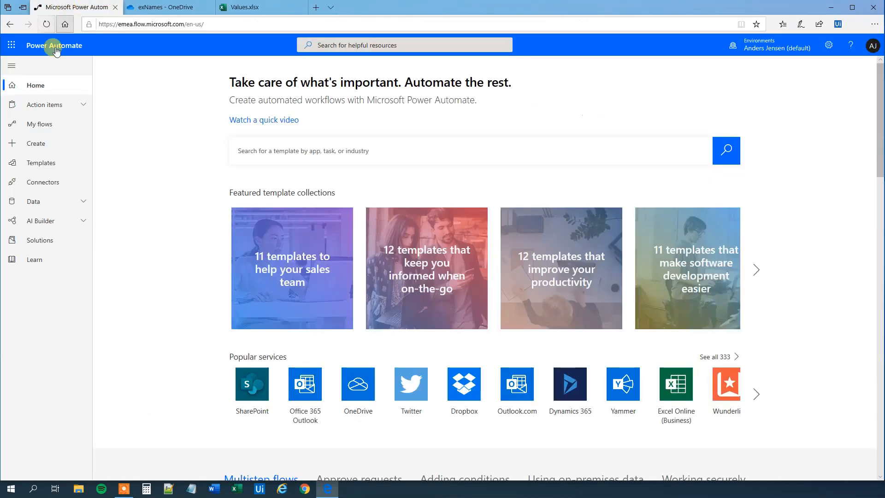
{"action": "left_click", "coordinate": [37, 144]}
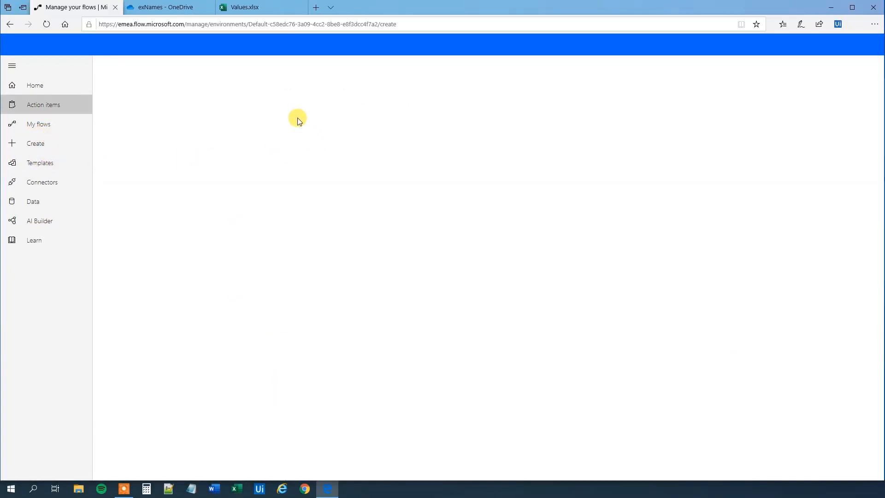
{"action": "left_click", "coordinate": [328, 149]}
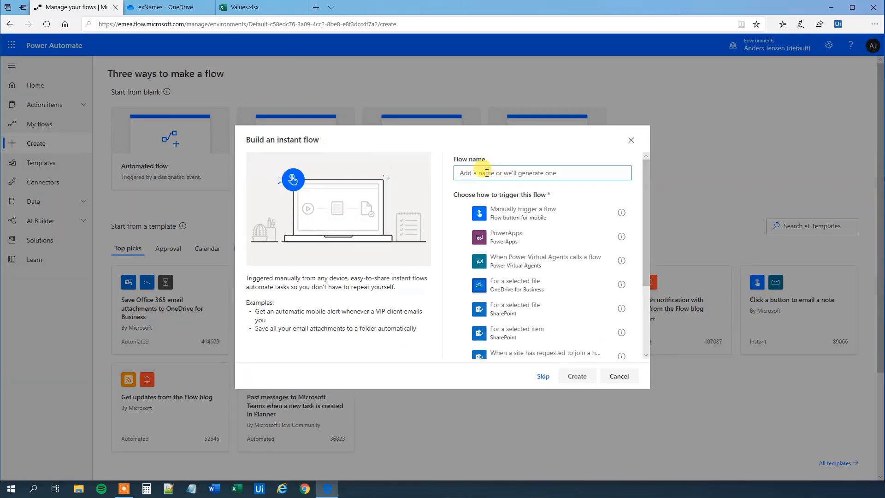
{"action": "type", "text": "No Match"}
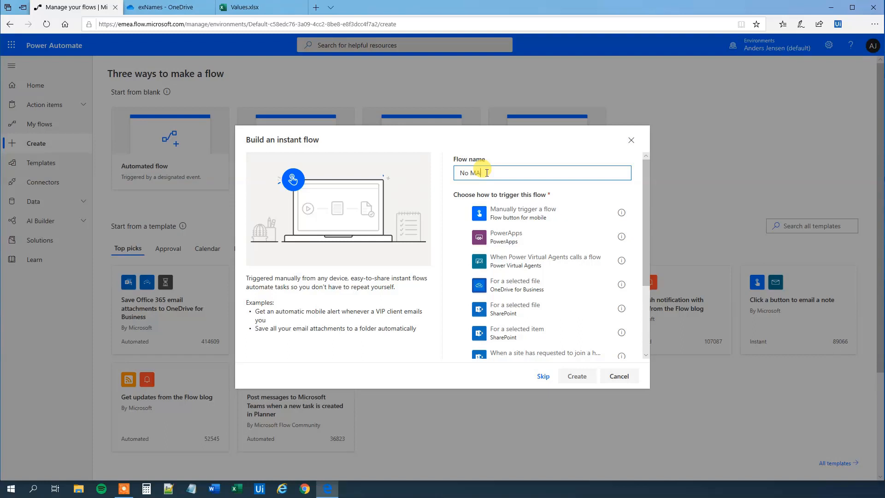
{"action": "left_click", "coordinate": [505, 213]}
{"action": "left_click", "coordinate": [577, 376]}
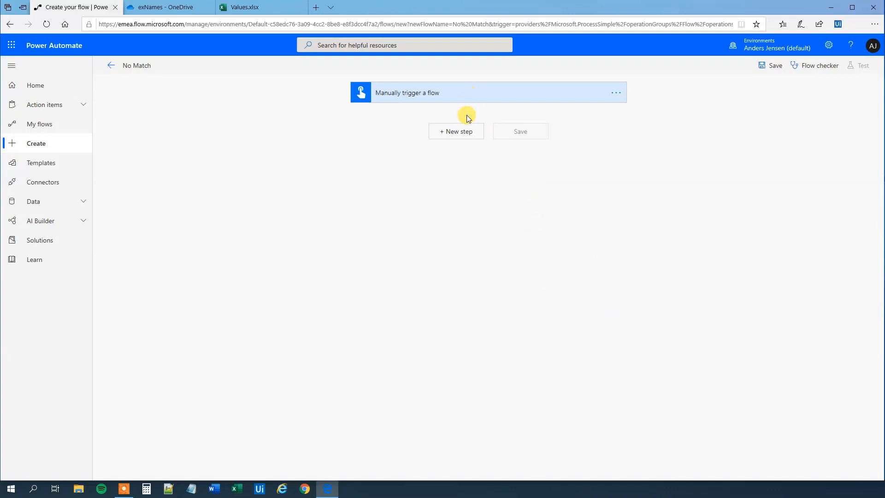
Add an Initialize variable action below the trigger, naming the variable boolMatch with type Boolean.
{"action": "left_click", "coordinate": [460, 133]}
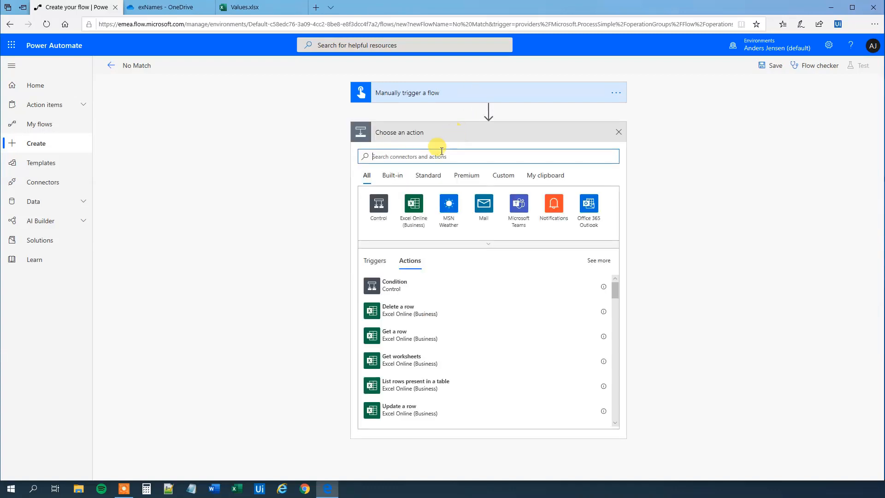
{"action": "type", "text": "i"}
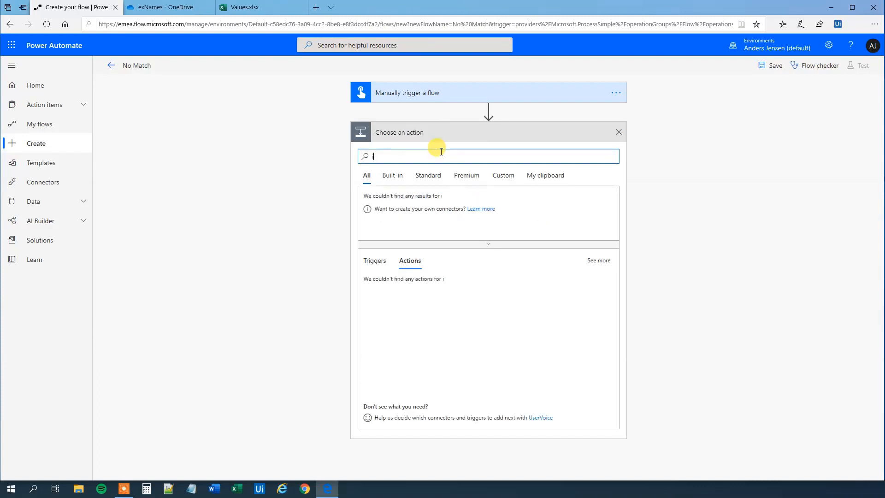
{"action": "type", "text": "nit"}
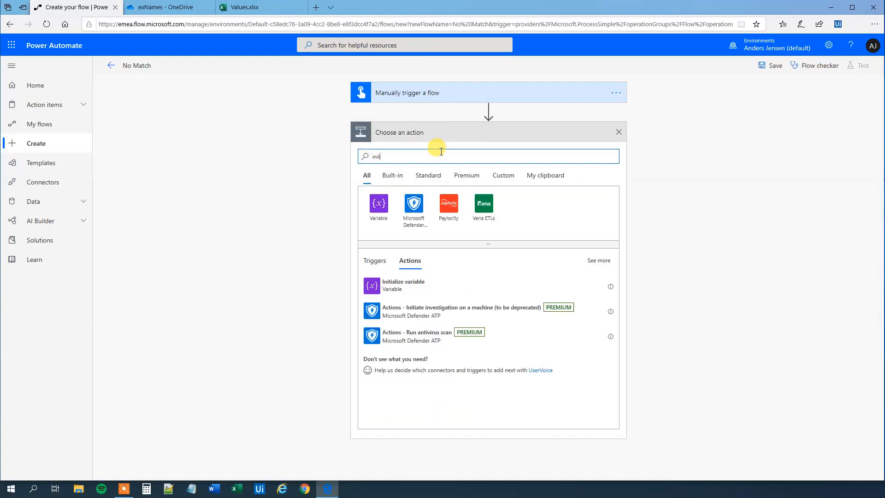
{"action": "left_click", "coordinate": [414, 283]}
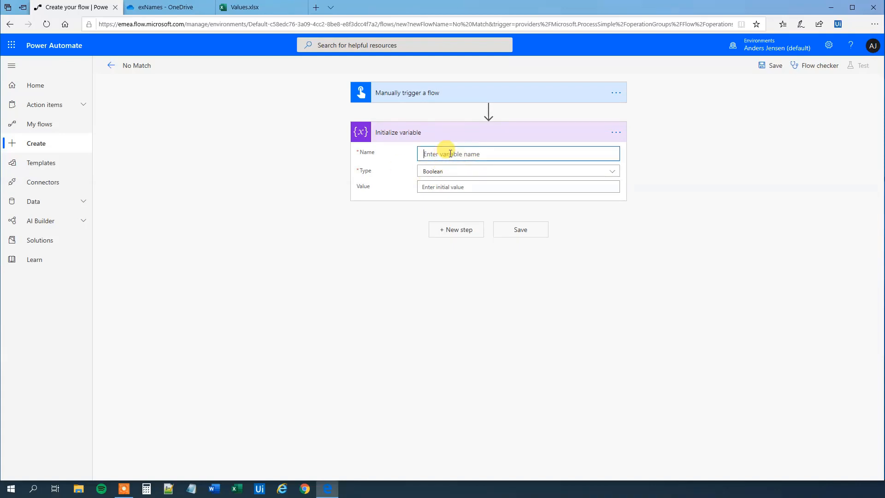
{"action": "left_click", "coordinate": [450, 154]}
{"action": "type", "text": "boolMatch"}
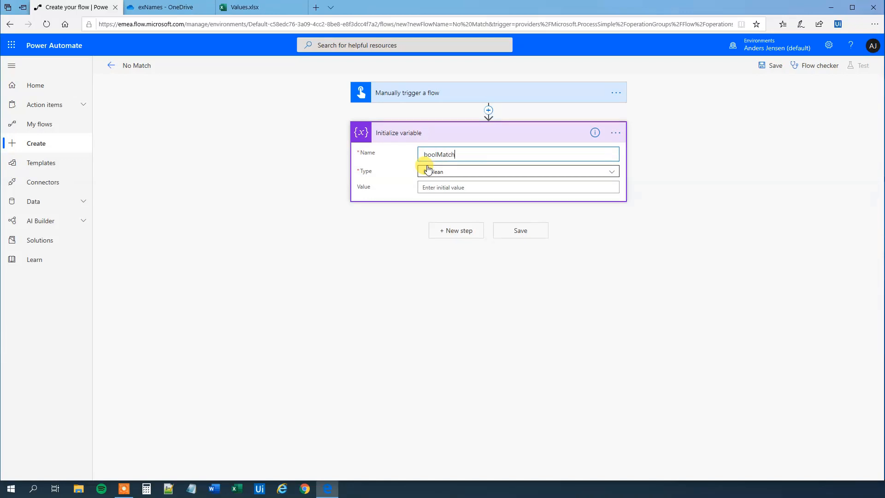
{"action": "left_click", "coordinate": [425, 187]}
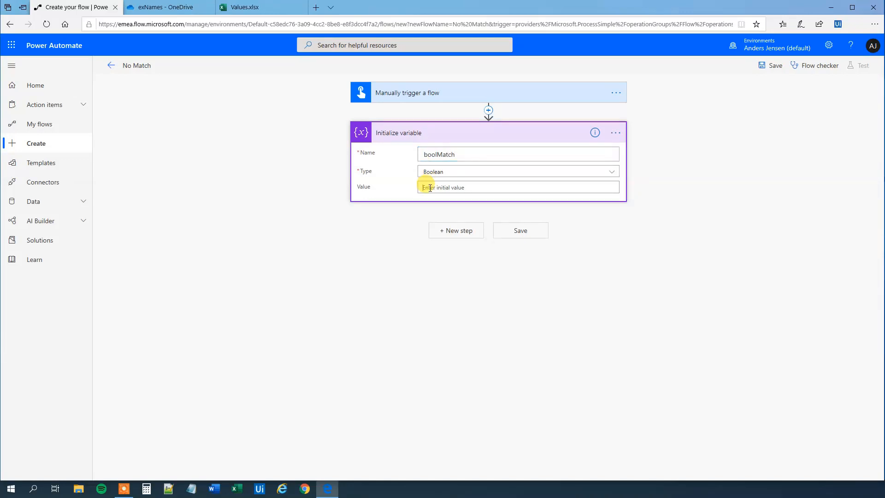
{"action": "type", "text": "fa"}
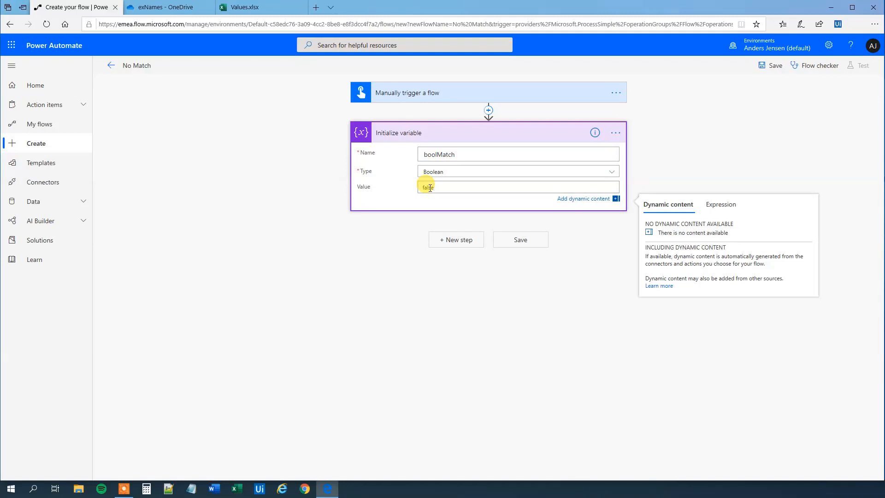
{"action": "type", "text": "lse"}
{"action": "double_click", "coordinate": [429, 188]}
{"action": "key", "text": "BackSpace"}
Set the initial value of boolMatch to the expression false.
{"action": "left_click", "coordinate": [713, 206]}
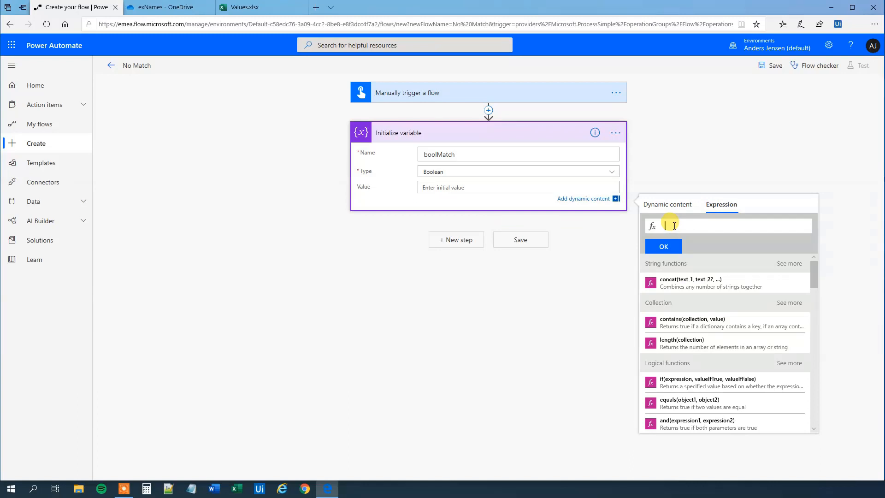
{"action": "type", "text": "fa"}
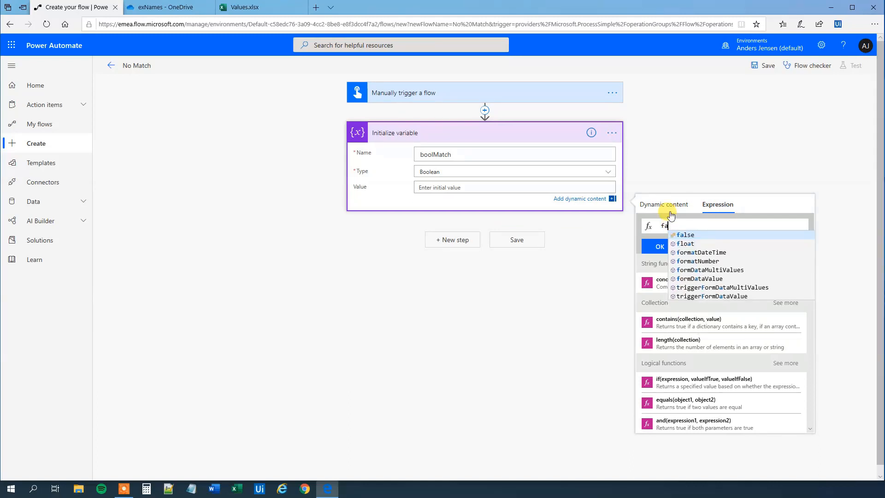
{"action": "left_click", "coordinate": [685, 235]}
{"action": "left_click", "coordinate": [662, 245]}
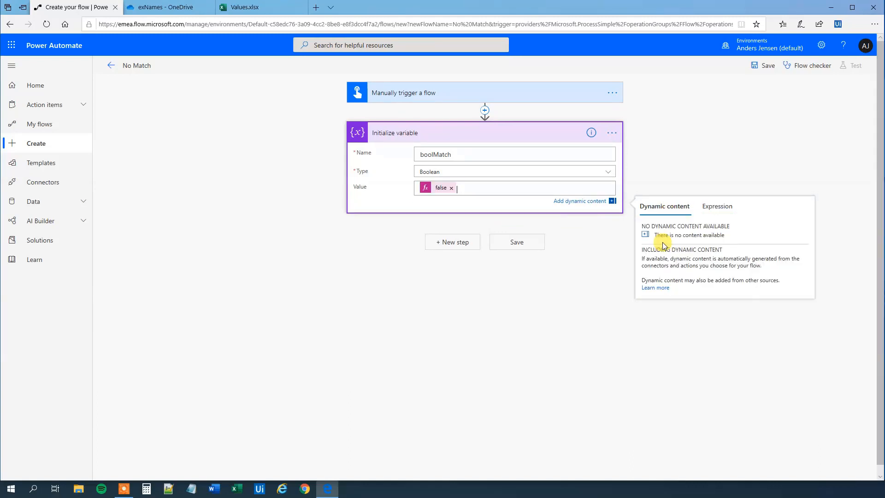
{"action": "left_click", "coordinate": [384, 276]}
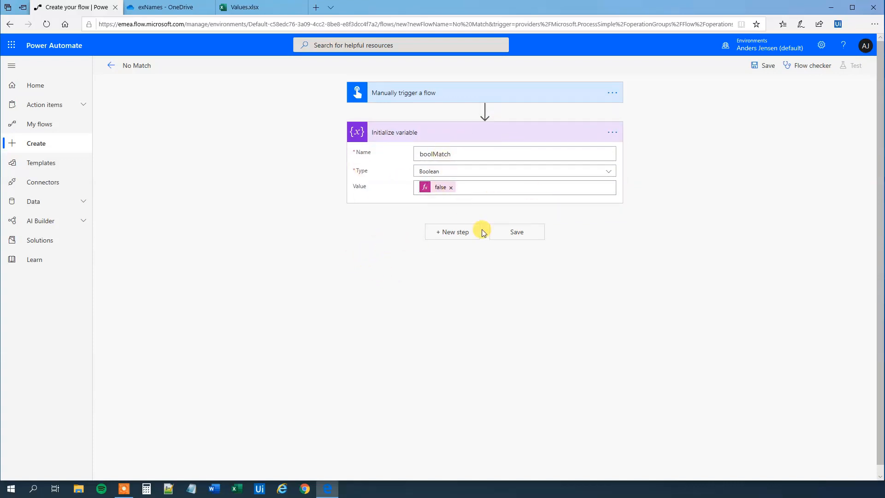
Add a List rows present in a table action with location OneDrive for Business and document library OneDrive.
{"action": "left_click", "coordinate": [447, 232]}
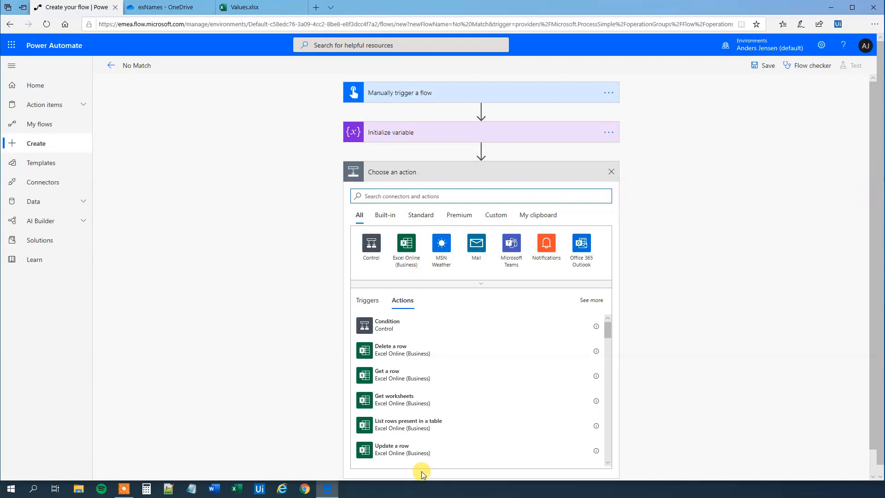
{"action": "left_click", "coordinate": [397, 431]}
{"action": "left_click", "coordinate": [605, 193]}
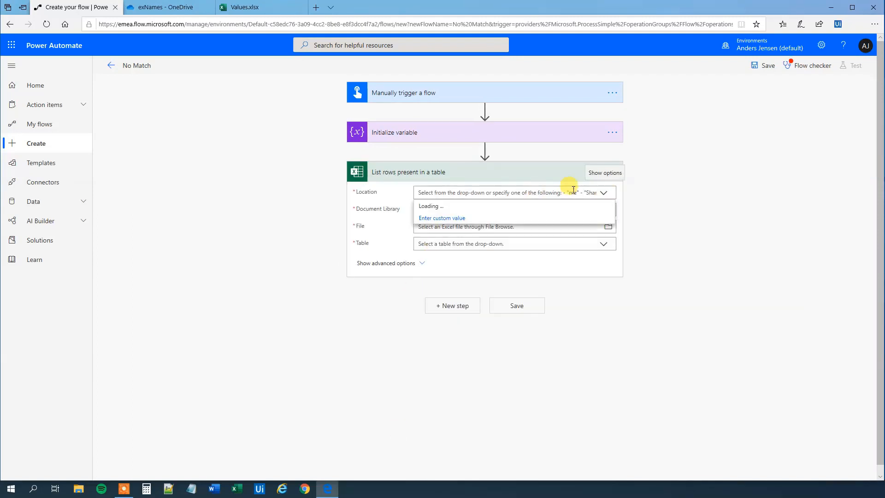
{"action": "left_click", "coordinate": [433, 204]}
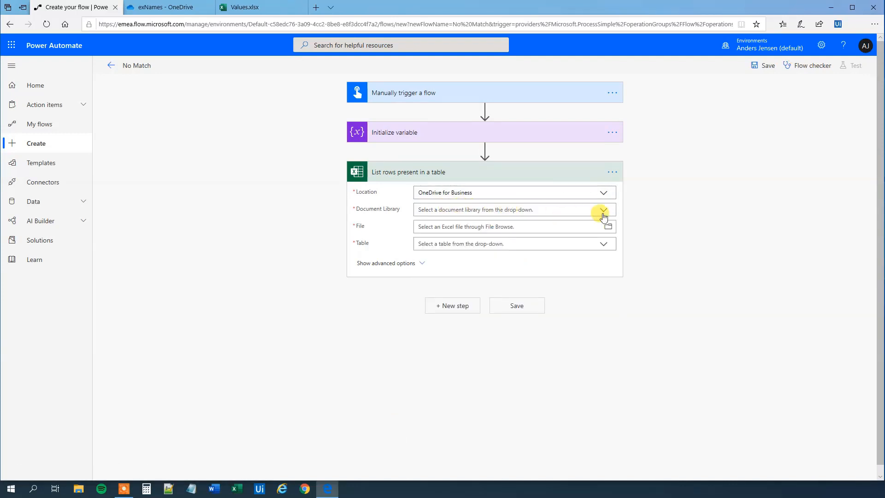
{"action": "left_click", "coordinate": [599, 209]}
{"action": "left_click", "coordinate": [430, 223]}
Point the list rows action to Values.xlsx in the exNames folder and choose the table TableBlue.
{"action": "left_click", "coordinate": [609, 227]}
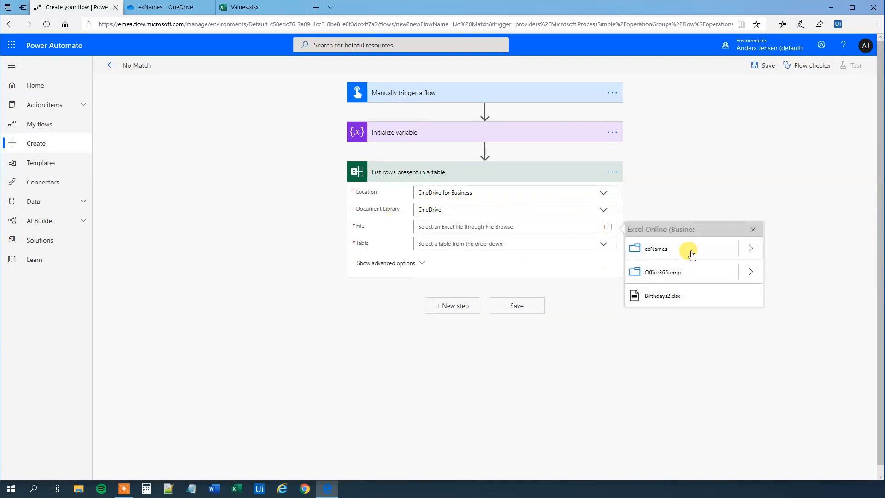
{"action": "left_click", "coordinate": [749, 253]}
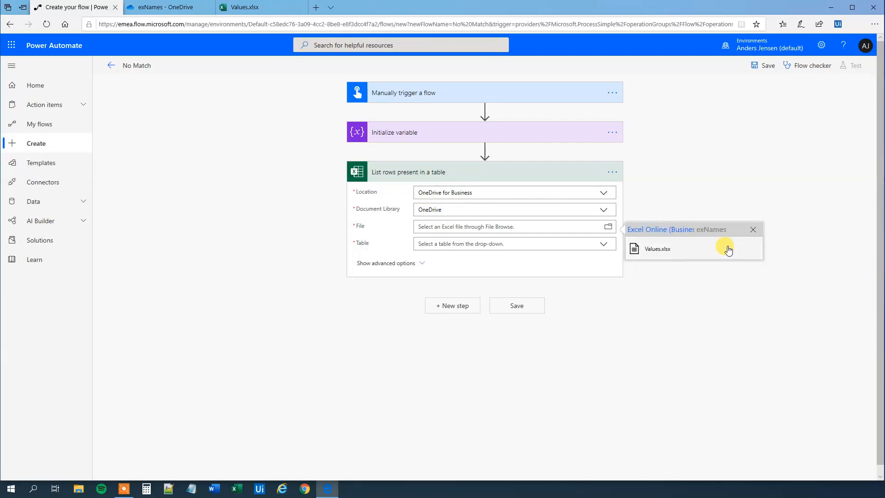
{"action": "left_click", "coordinate": [651, 246]}
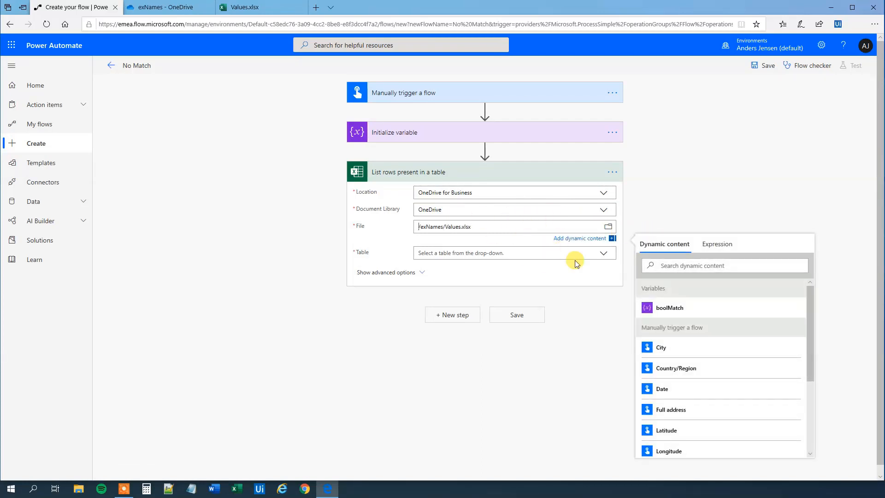
{"action": "left_click", "coordinate": [602, 253]}
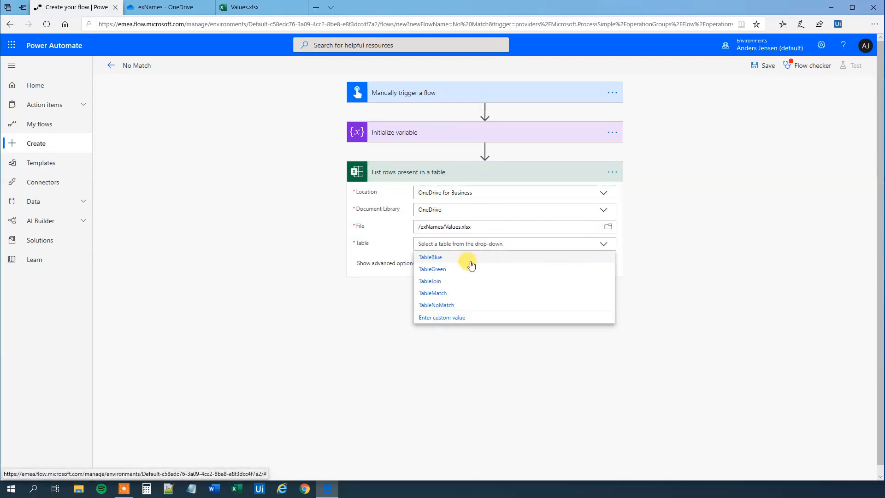
{"action": "left_click", "coordinate": [449, 261]}
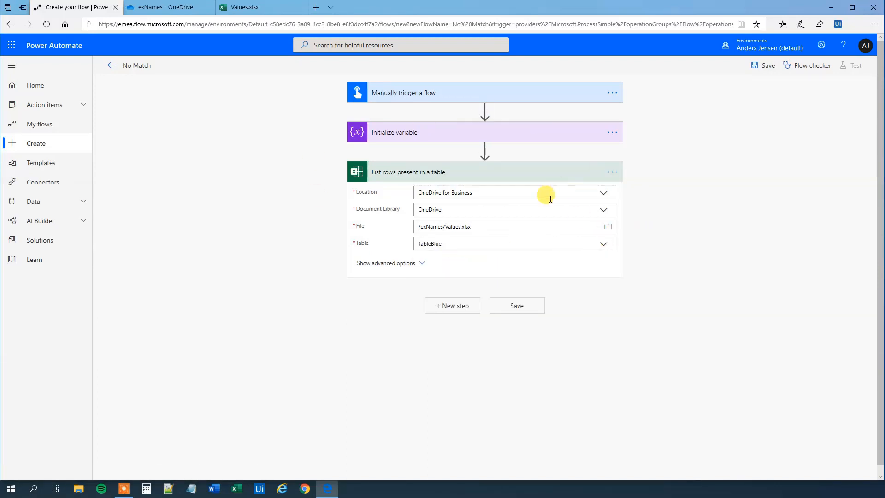
Rename the list rows action to "List rows present in table Blue".
{"action": "left_click", "coordinate": [612, 172]}
{"action": "left_click", "coordinate": [638, 183]}
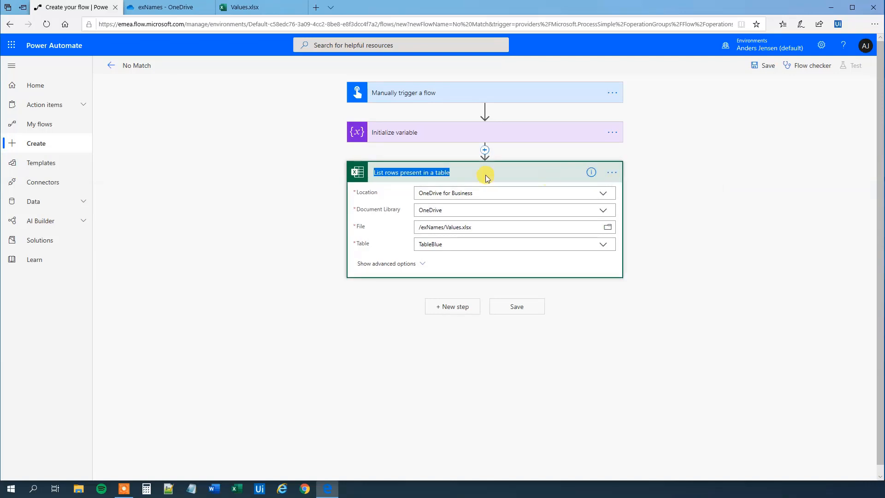
{"action": "left_click", "coordinate": [430, 172]}
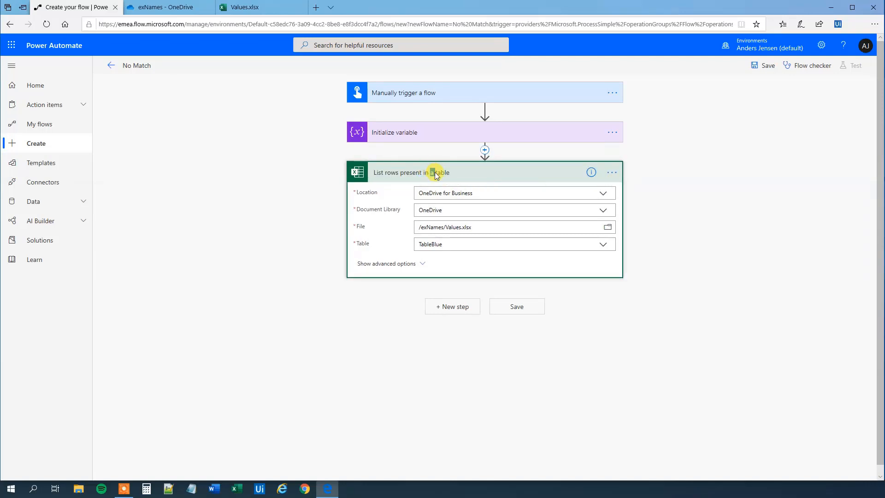
{"action": "key", "text": "BackSpace"}
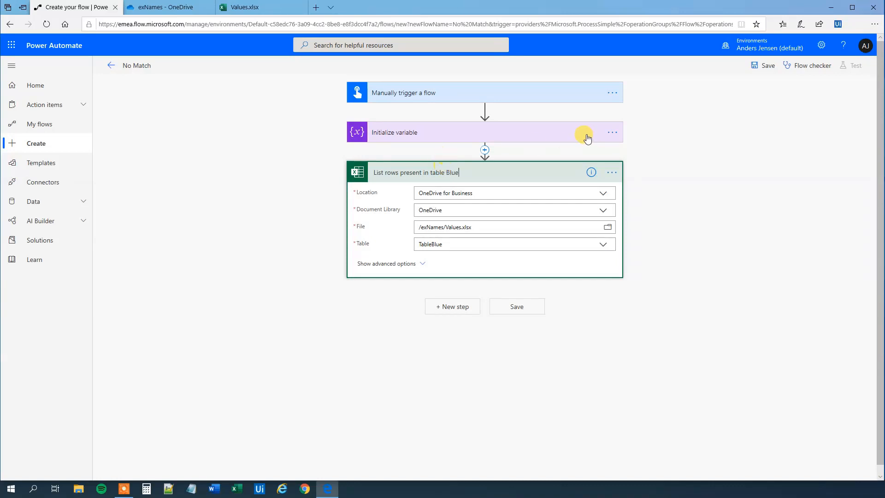
Rename the Initialize variable action to "Initialize boolMatch variable".
{"action": "left_click", "coordinate": [612, 133]}
{"action": "left_click", "coordinate": [645, 146]}
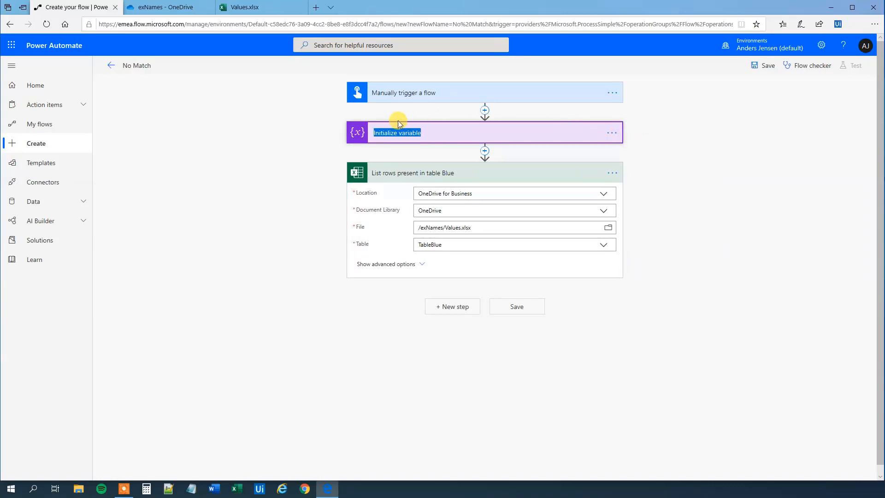
{"action": "left_click", "coordinate": [402, 133]}
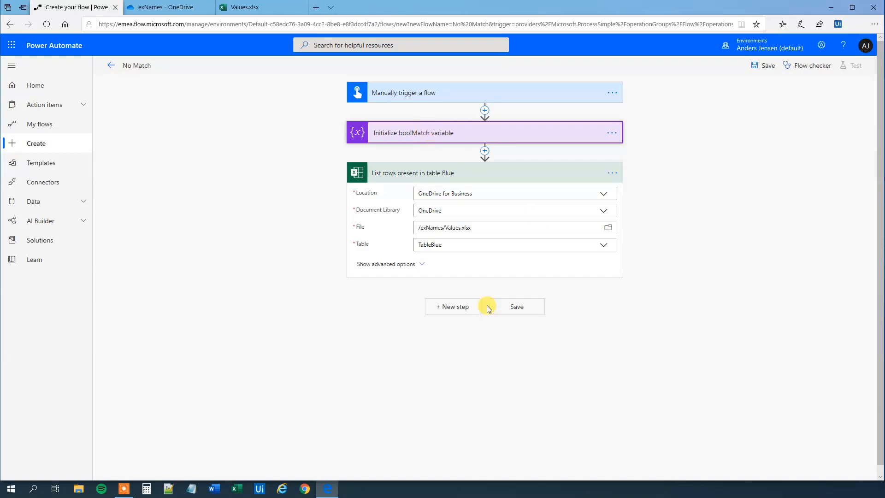
{"action": "left_click", "coordinate": [356, 346]}
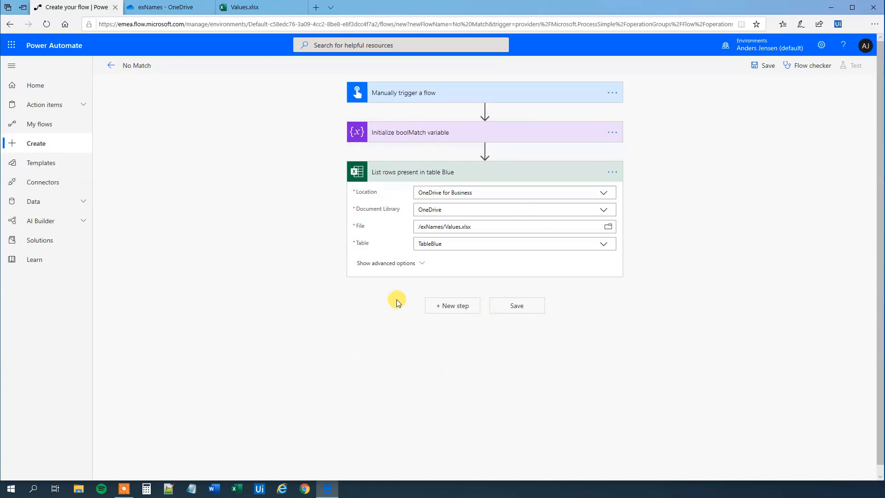
Add an Apply to each action that loops over the value output of List rows present in table Blue.
{"action": "left_click", "coordinate": [466, 306]}
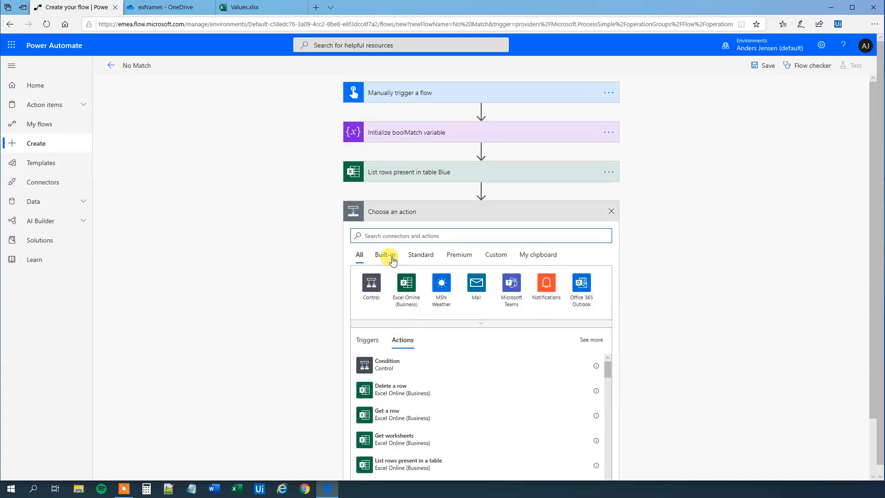
{"action": "type", "text": "apply"}
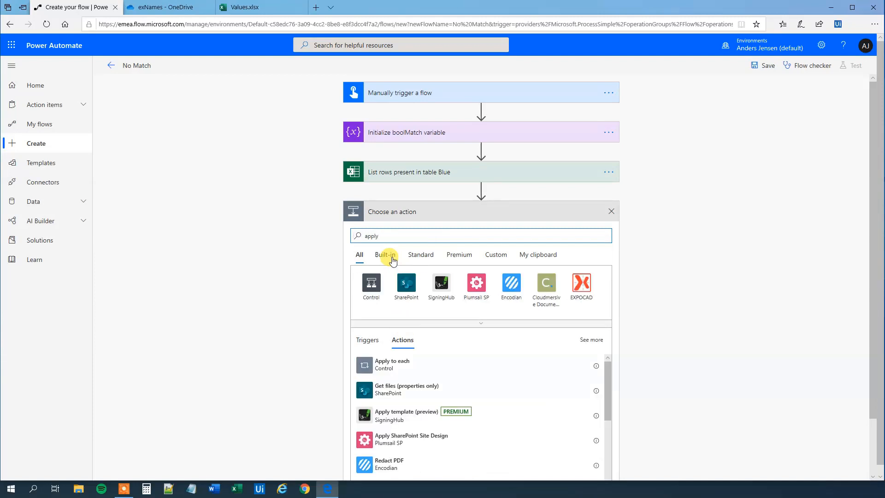
{"action": "left_click", "coordinate": [398, 370]}
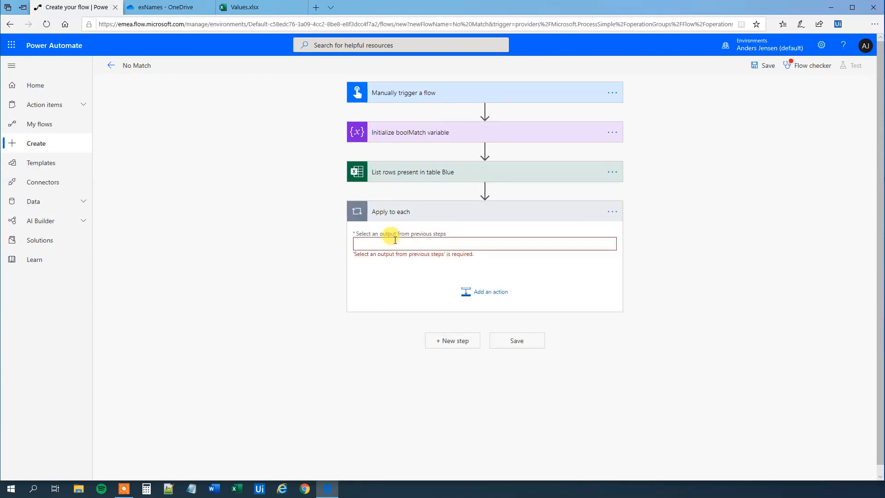
{"action": "left_click", "coordinate": [389, 241]}
{"action": "left_click", "coordinate": [655, 332]}
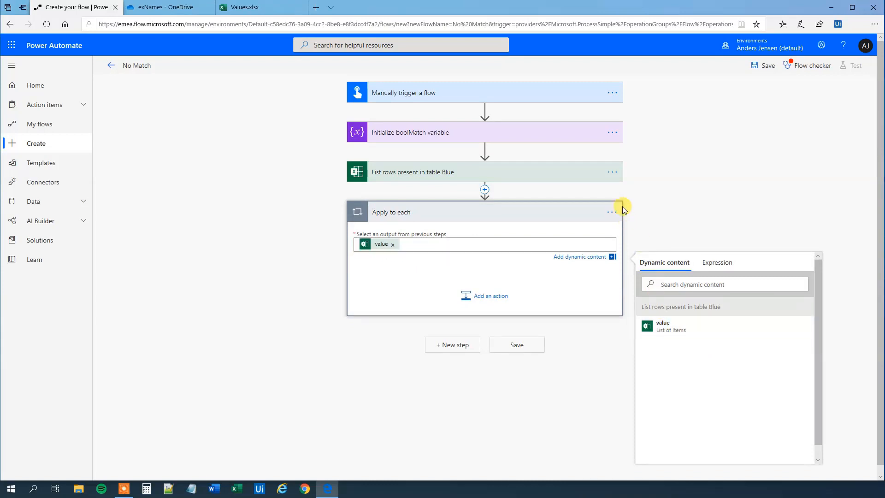
Rename the Apply to each action to "Apply to each in table Blue".
{"action": "left_click", "coordinate": [633, 221]}
{"action": "left_click", "coordinate": [612, 212]}
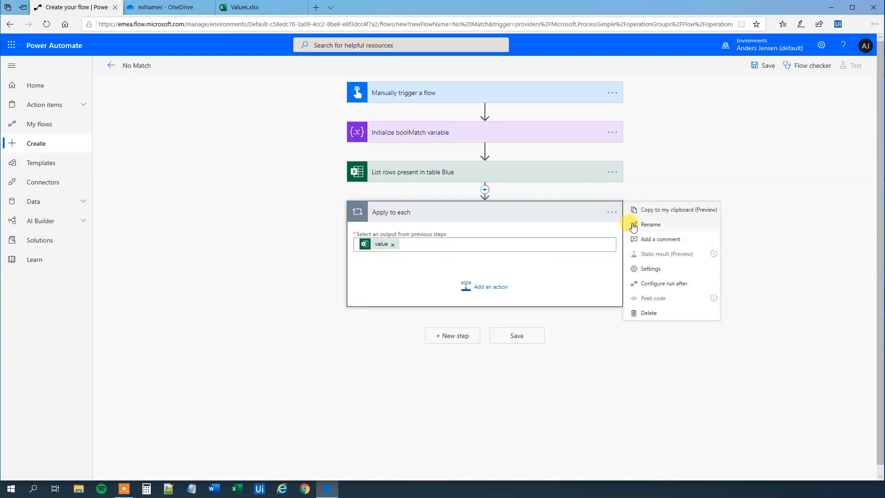
{"action": "left_click", "coordinate": [634, 221]}
{"action": "left_click", "coordinate": [423, 218]}
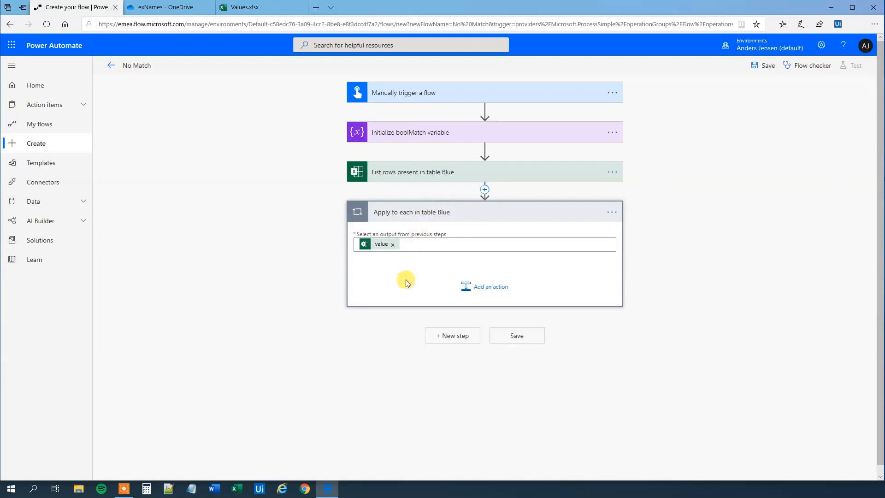
{"action": "left_click", "coordinate": [385, 293]}
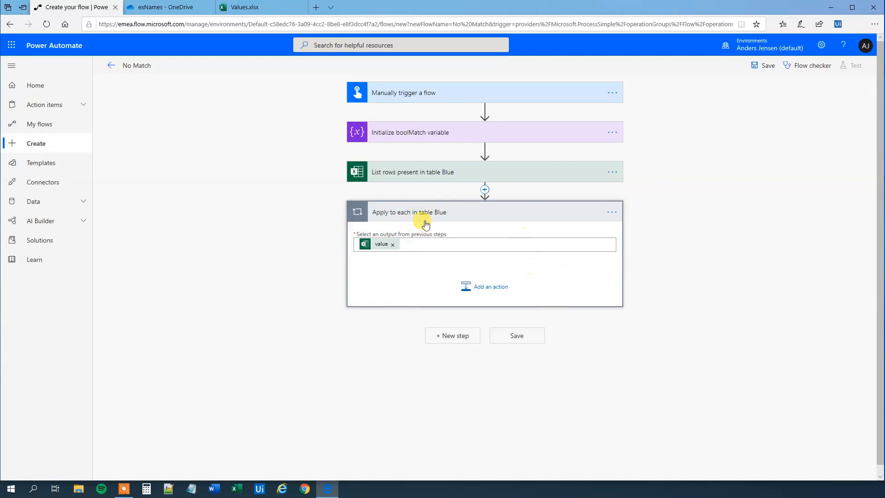
Add a List rows present in a table action inside the blue table loop, with location OneDrive for Business and document library OneDrive.
{"action": "left_click", "coordinate": [477, 292]}
{"action": "scroll", "coordinate": [453, 341], "scroll_direction": "down", "scroll_amount": 2}
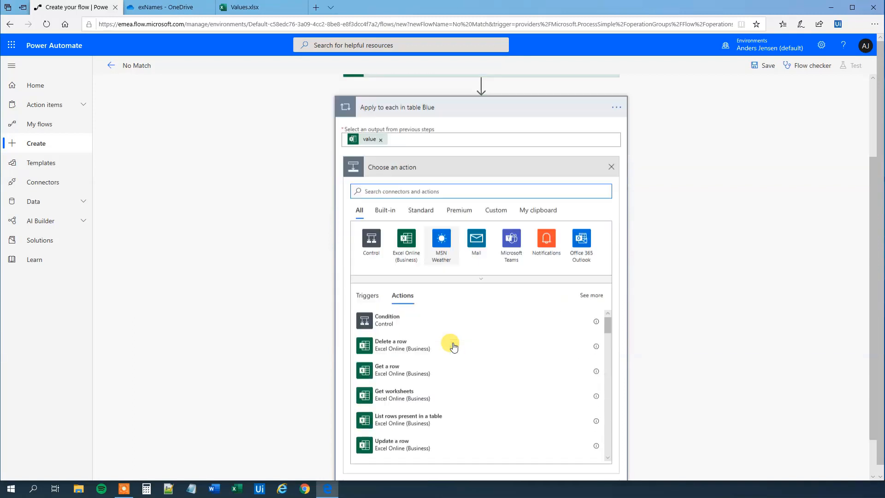
{"action": "left_click", "coordinate": [421, 401]}
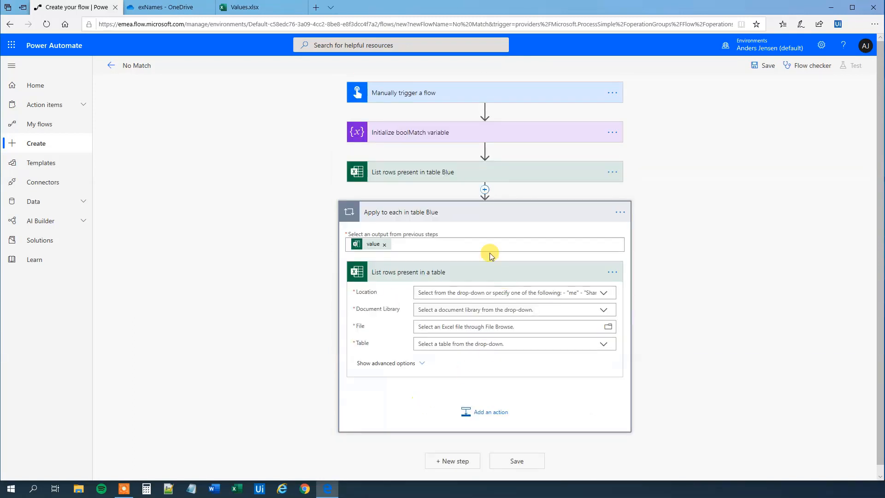
{"action": "left_click", "coordinate": [605, 296]}
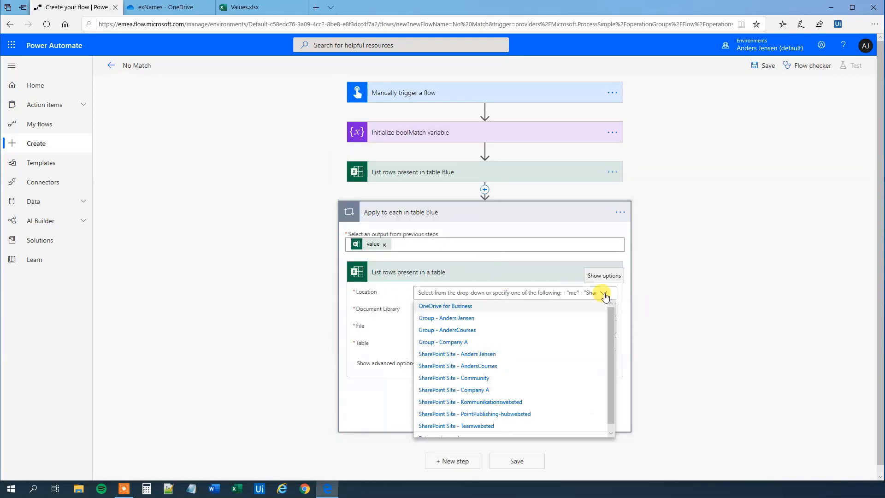
{"action": "left_click", "coordinate": [456, 306]}
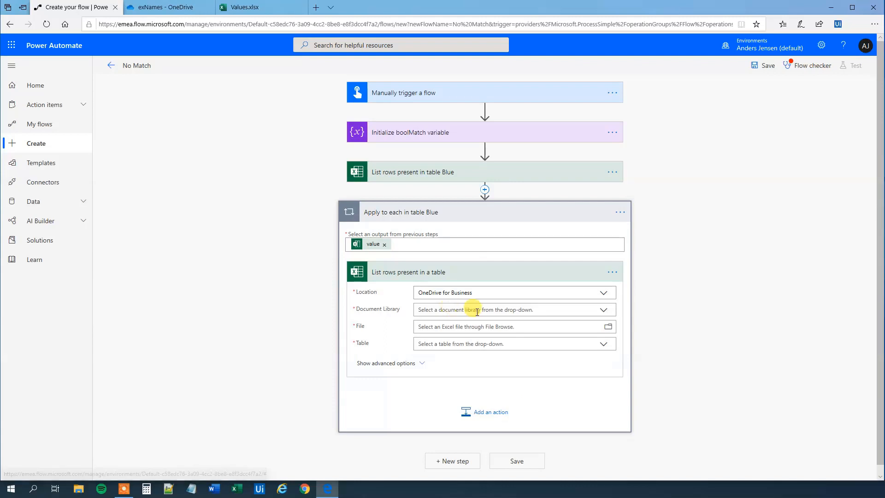
{"action": "left_click", "coordinate": [604, 312]}
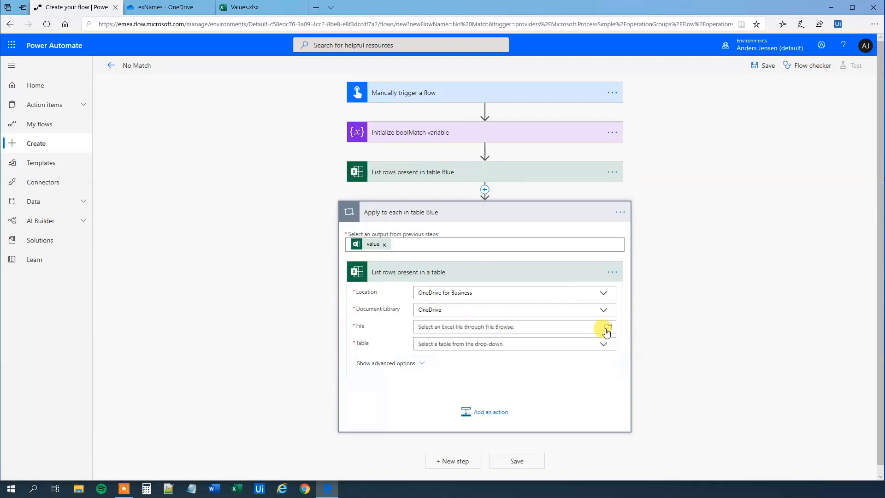
Point the nested list rows action to Values.xlsx in the exNames folder and choose the table TableGreen.
{"action": "left_click", "coordinate": [608, 327]}
{"action": "left_click", "coordinate": [747, 350]}
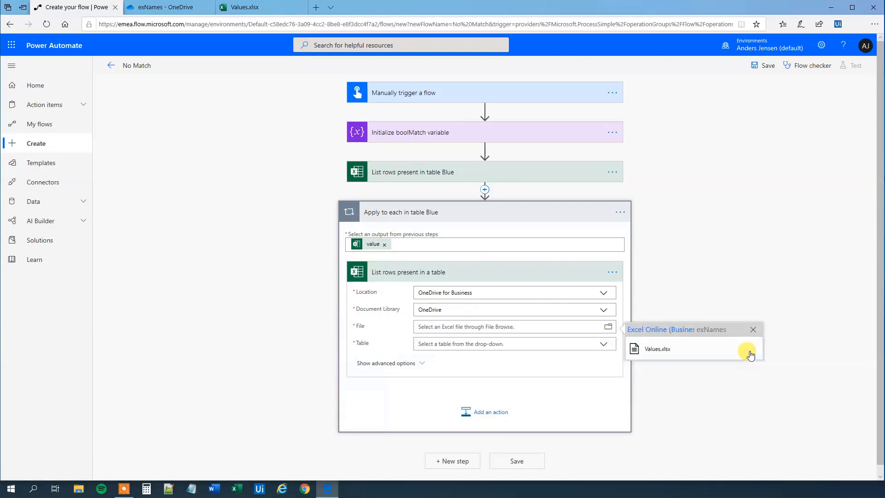
{"action": "left_click", "coordinate": [660, 350]}
{"action": "left_click", "coordinate": [603, 350]}
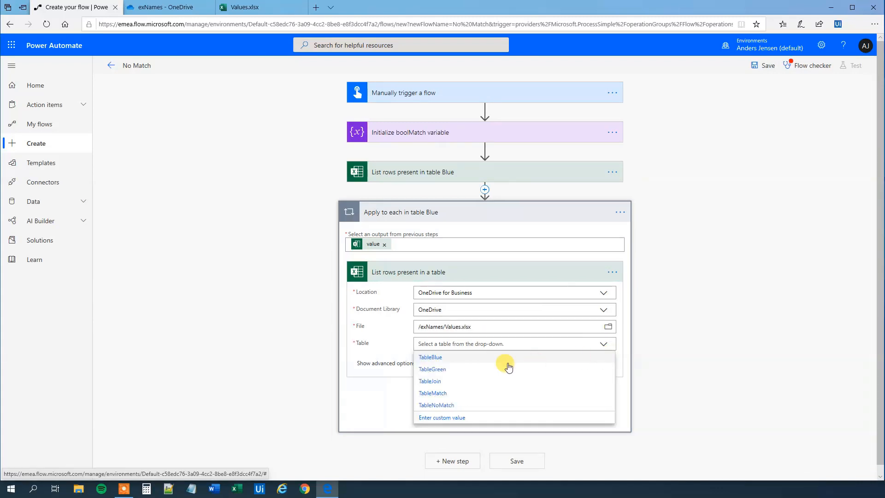
{"action": "left_click", "coordinate": [431, 369]}
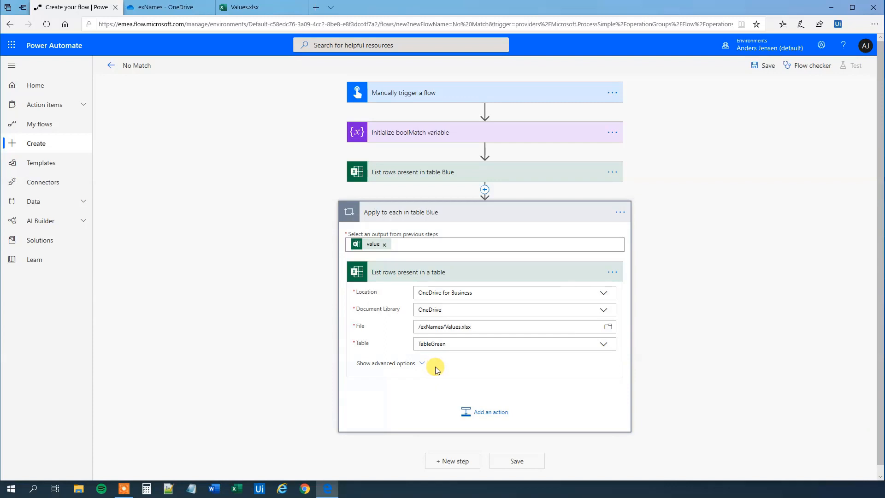
Add a nested Apply to each action that loops over the value output of List rows present in a table.
{"action": "left_click", "coordinate": [483, 412]}
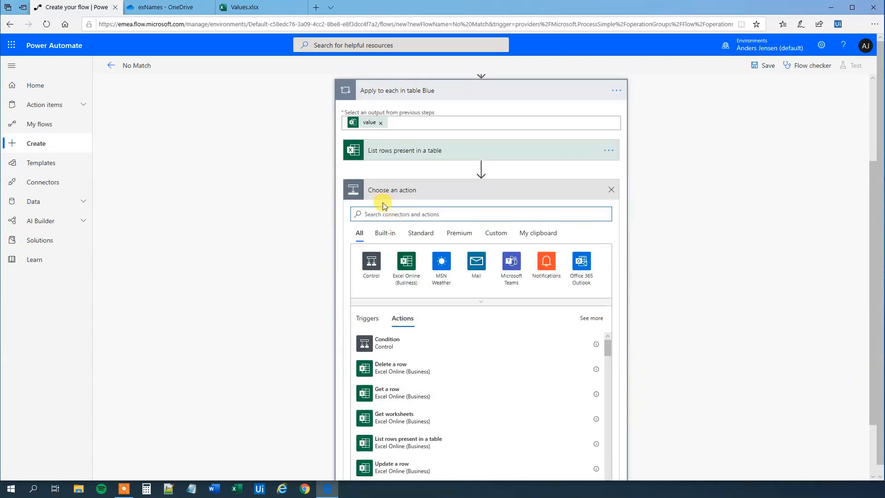
{"action": "type", "text": "apply"}
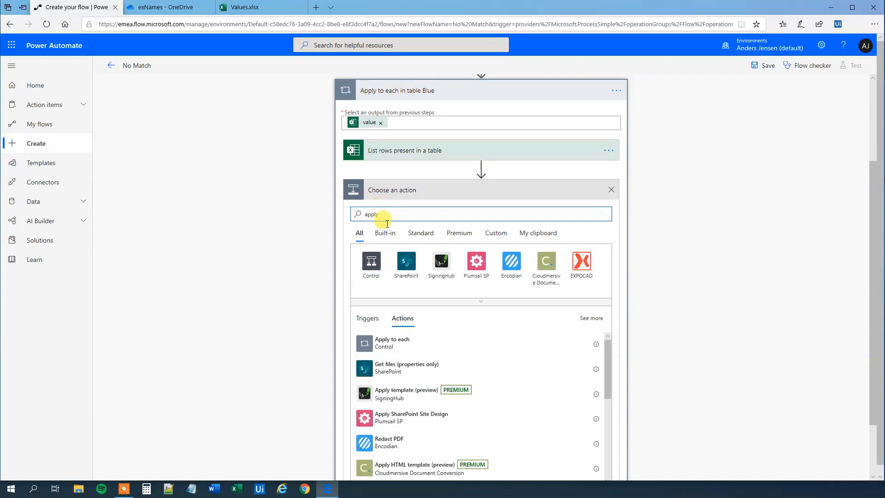
{"action": "left_click", "coordinate": [385, 341]}
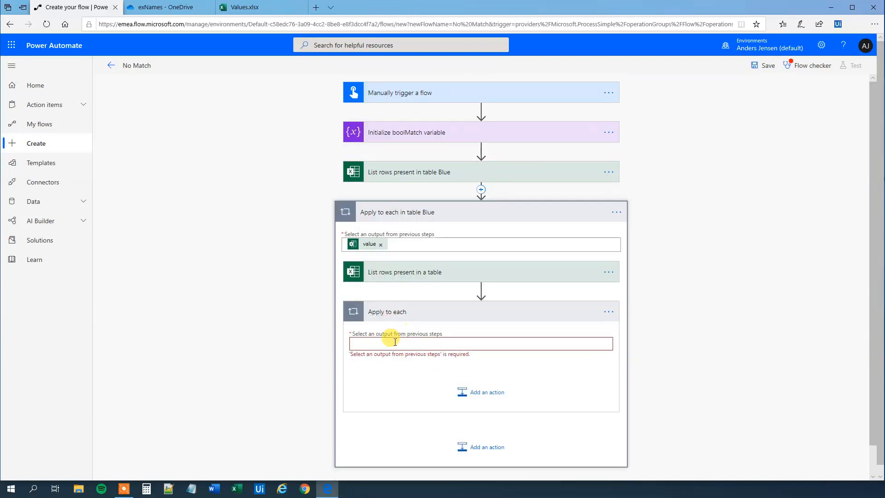
{"action": "left_click", "coordinate": [388, 342]}
{"action": "scroll", "coordinate": [701, 422], "scroll_direction": "down", "scroll_amount": 2}
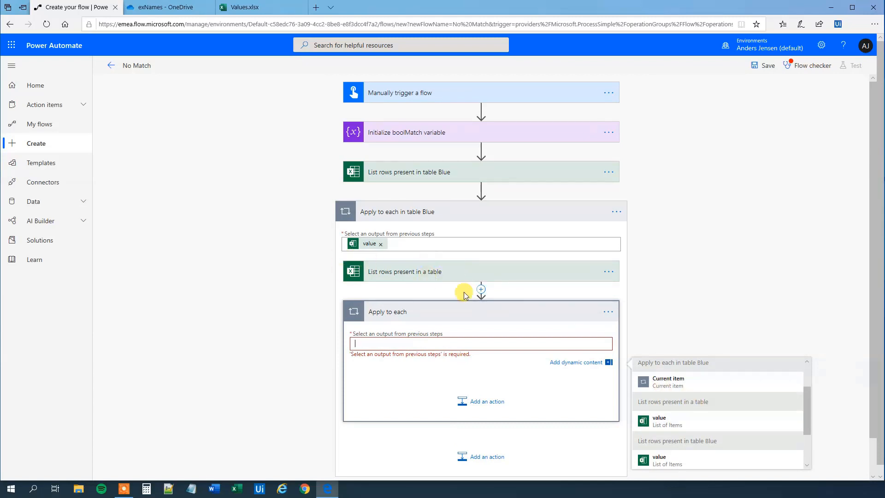
{"action": "left_click", "coordinate": [666, 420]}
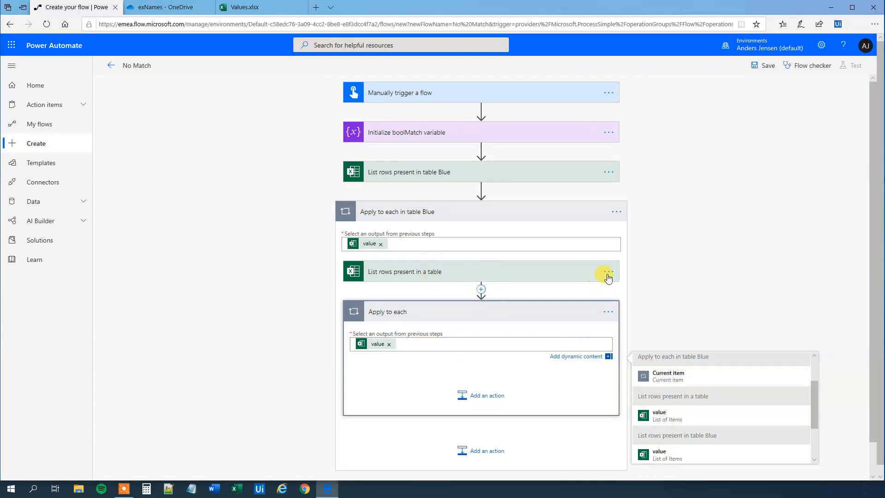
Rename the nested list rows action to "List rows present in table Green".
{"action": "left_click", "coordinate": [608, 276]}
{"action": "left_click", "coordinate": [608, 272]}
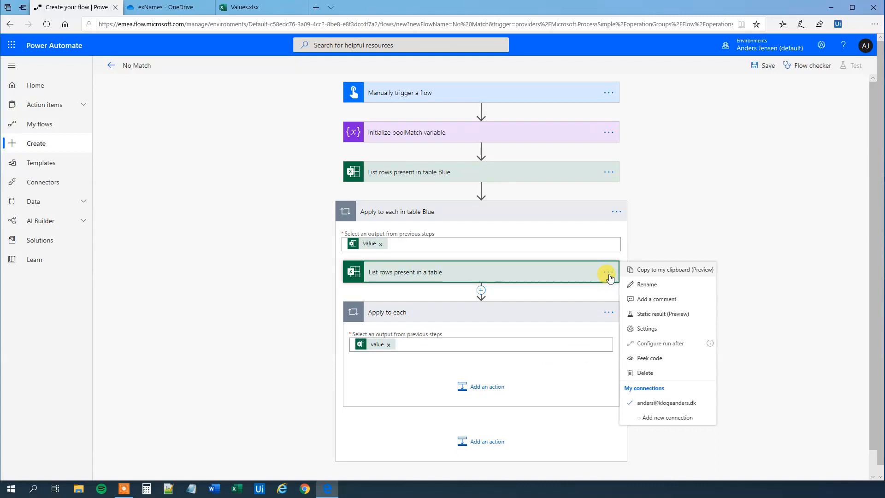
{"action": "left_click", "coordinate": [640, 287]}
{"action": "left_click", "coordinate": [432, 272]}
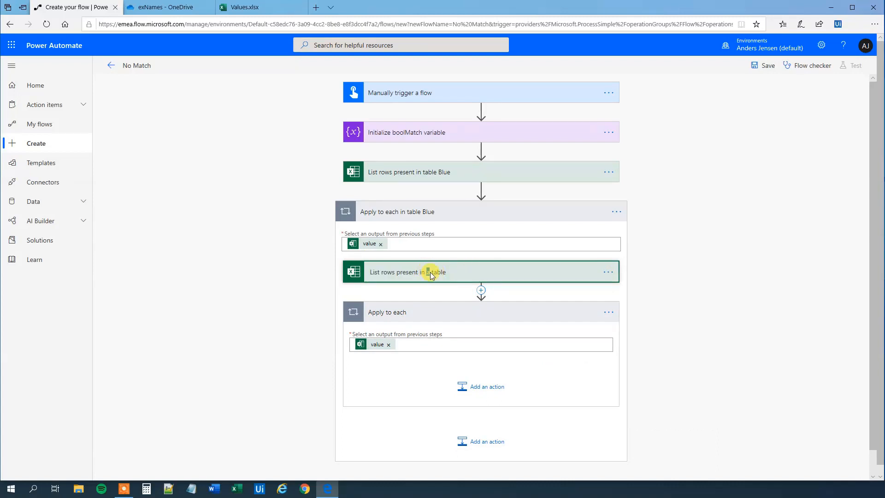
{"action": "key", "text": "BackSpace"}
{"action": "key", "text": "BackSpace"}
{"action": "type", "text": "Greebn"}
Rename the nested Apply to each action to "Apply to each in table Green".
{"action": "left_click", "coordinate": [608, 312]}
{"action": "left_click", "coordinate": [638, 324]}
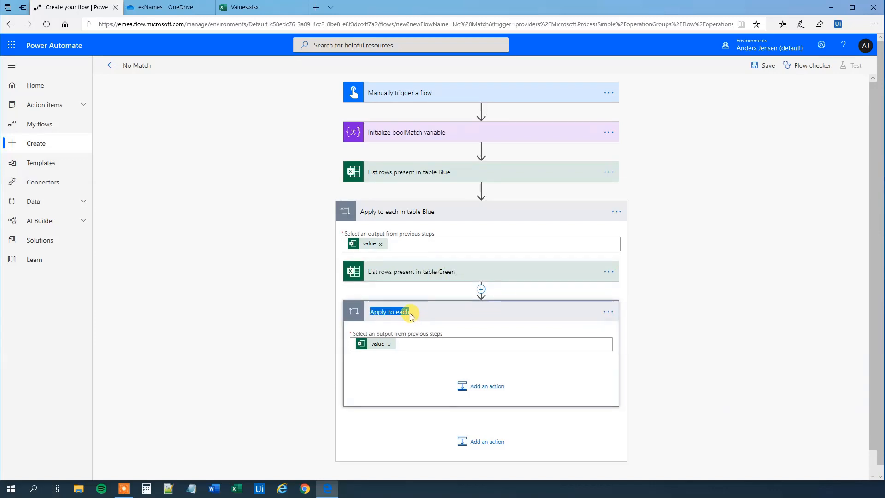
{"action": "left_click", "coordinate": [410, 314]}
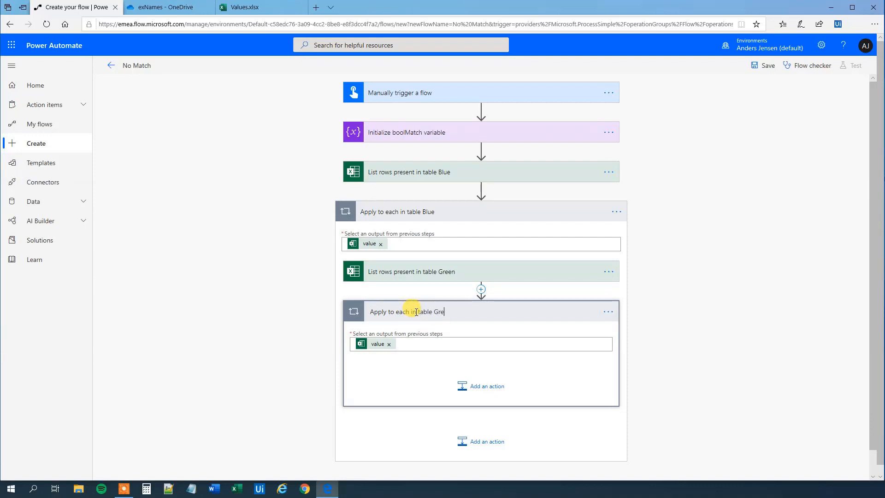
Switch to the Values.xlsx workbook and compare the rows of the blue and green tables.
{"action": "left_click", "coordinate": [244, 7]}
{"action": "left_click", "coordinate": [38, 162]}
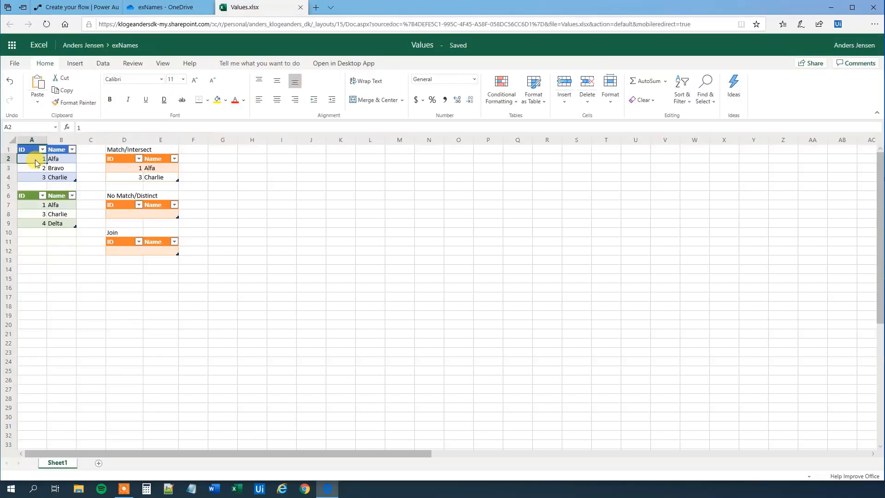
{"action": "left_click", "coordinate": [53, 261]}
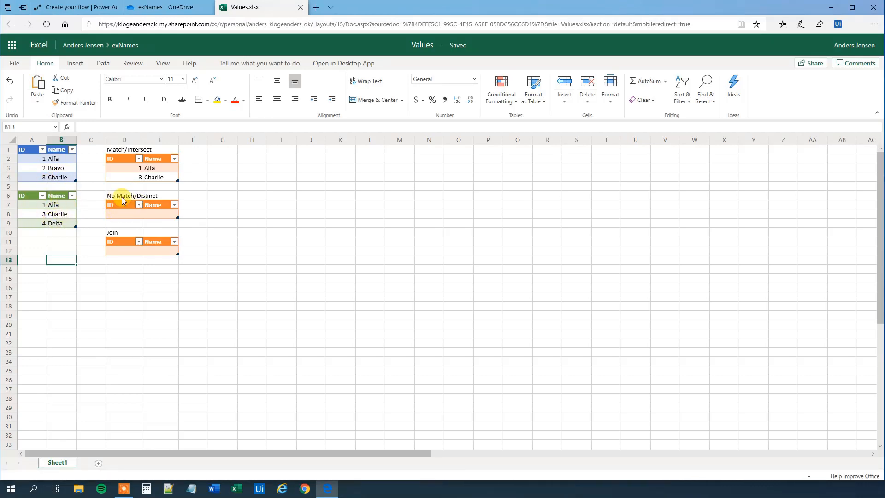
Return to the Power Automate flow and add a Condition action inside the Apply to each in table Green loop.
{"action": "left_click", "coordinate": [65, 7]}
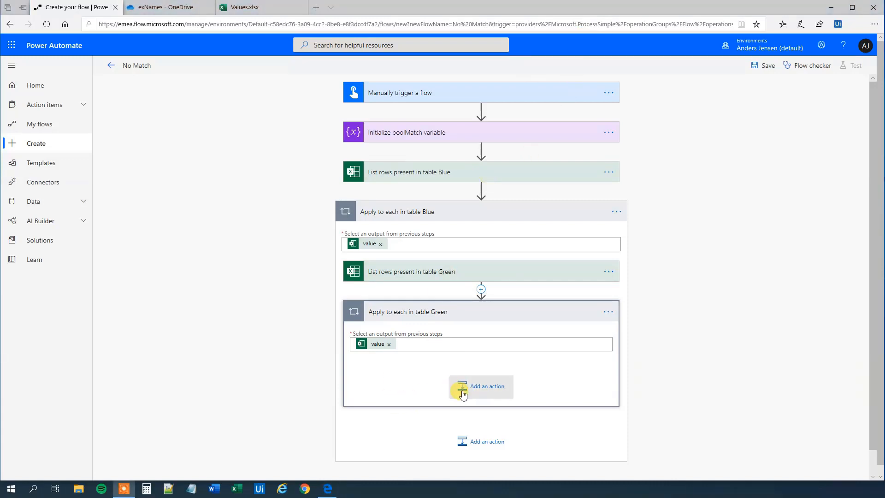
{"action": "left_click", "coordinate": [462, 391]}
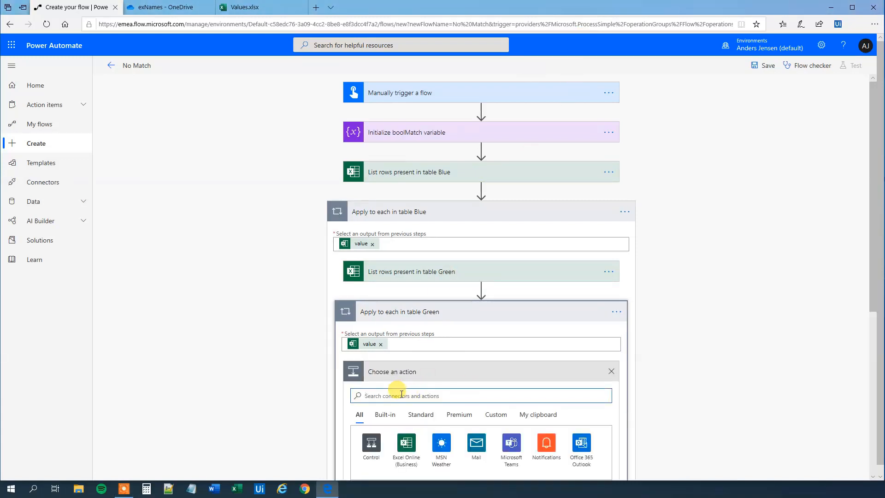
{"action": "type", "text": "cond"}
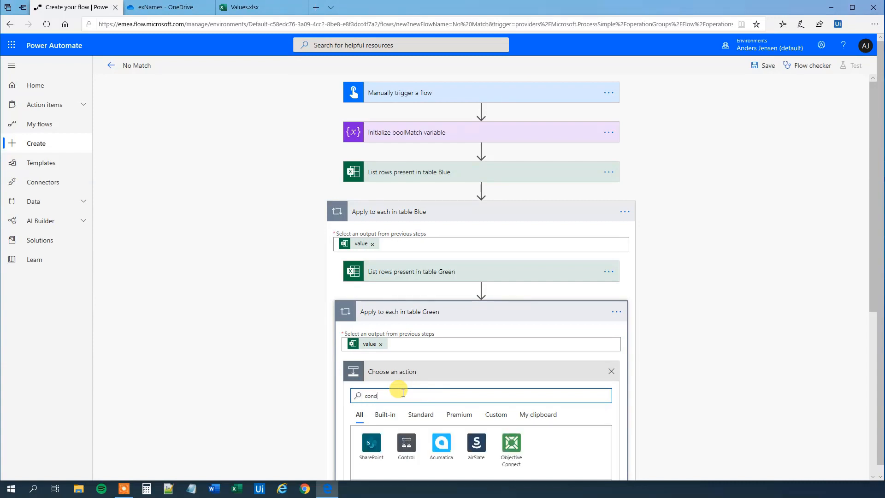
{"action": "type", "text": "ition"}
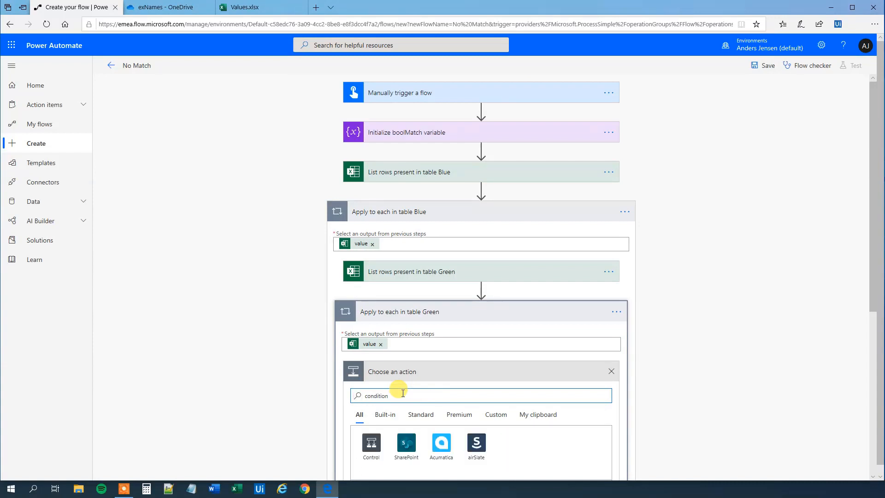
{"action": "scroll", "coordinate": [401, 394], "scroll_direction": "down", "scroll_amount": 3}
{"action": "scroll", "coordinate": [401, 399], "scroll_direction": "down", "scroll_amount": 1}
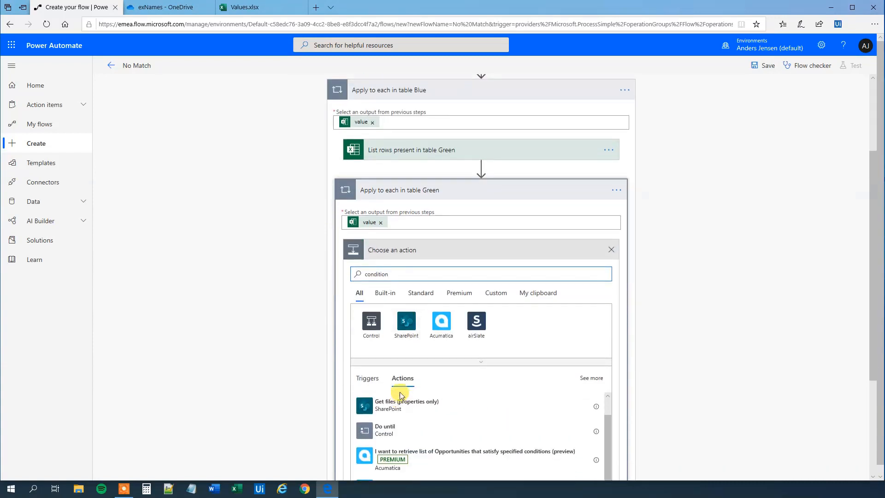
{"action": "scroll", "coordinate": [403, 403], "scroll_direction": "up", "scroll_amount": 1}
{"action": "left_click", "coordinate": [390, 402]}
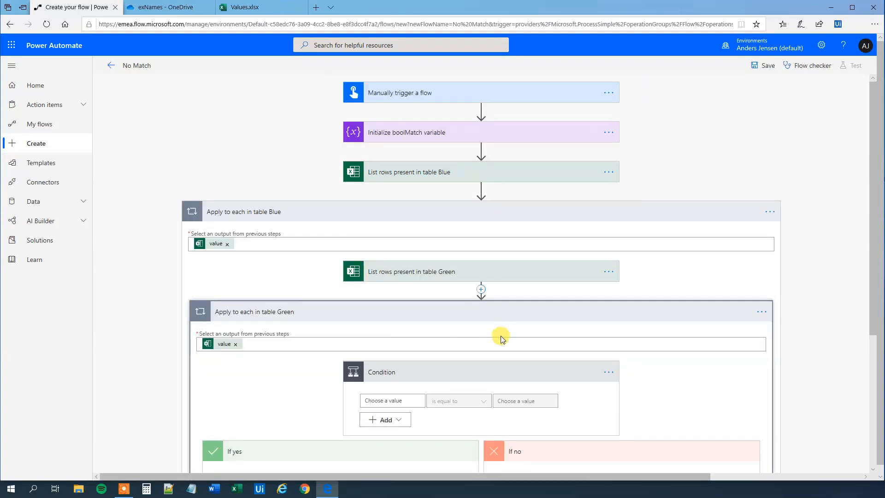
Set the condition to check that the ID from table Blue is equal to the ID from table Green.
{"action": "scroll", "coordinate": [489, 337], "scroll_direction": "down", "scroll_amount": 1}
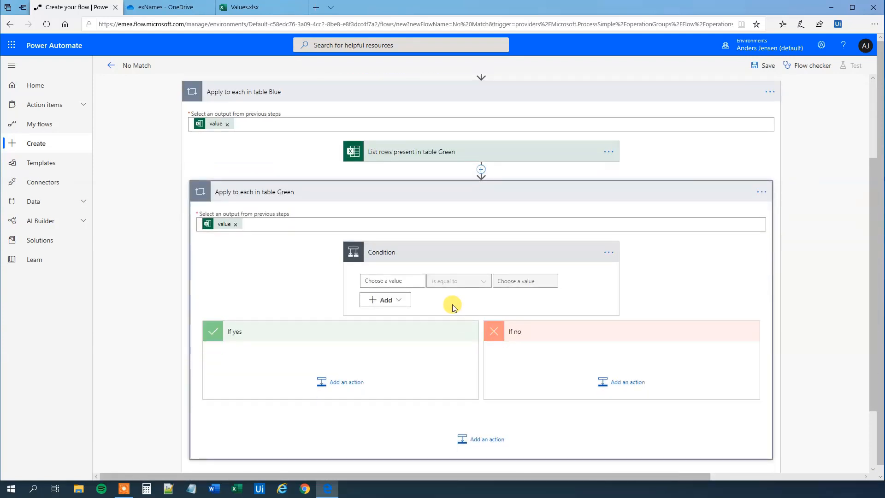
{"action": "left_click", "coordinate": [373, 282]}
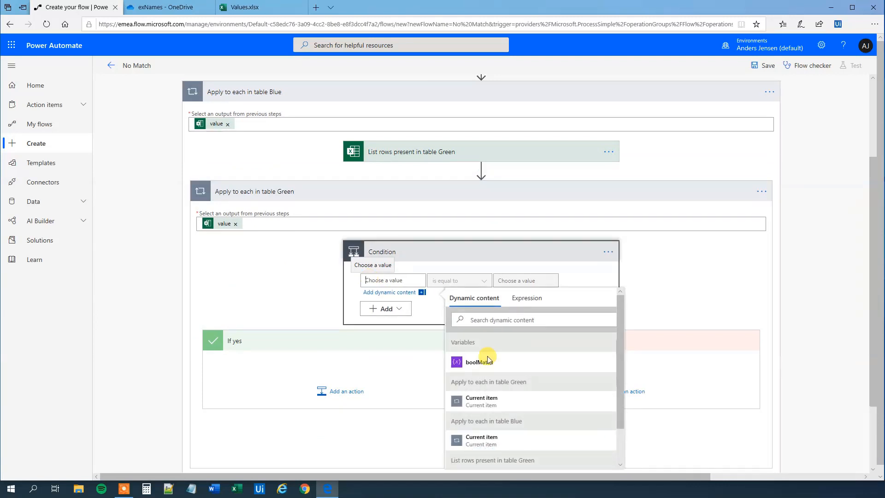
{"action": "scroll", "coordinate": [535, 387], "scroll_direction": "down", "scroll_amount": 3}
{"action": "scroll", "coordinate": [534, 386], "scroll_direction": "down", "scroll_amount": 3}
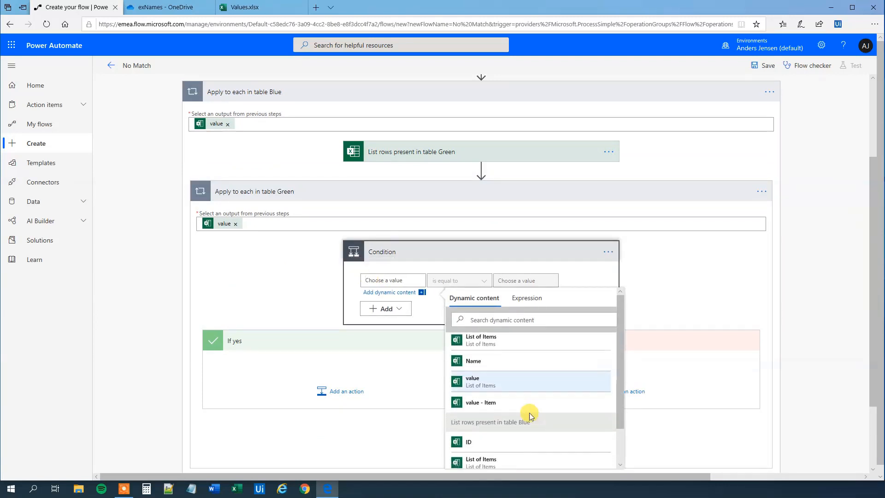
{"action": "left_click", "coordinate": [493, 440]}
{"action": "left_click", "coordinate": [518, 281]}
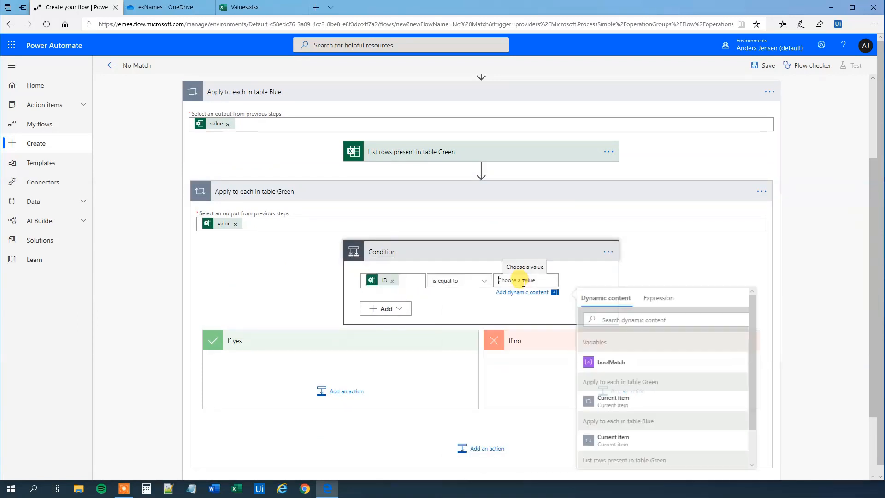
{"action": "scroll", "coordinate": [612, 399], "scroll_direction": "down", "scroll_amount": 2}
{"action": "left_click", "coordinate": [629, 371]}
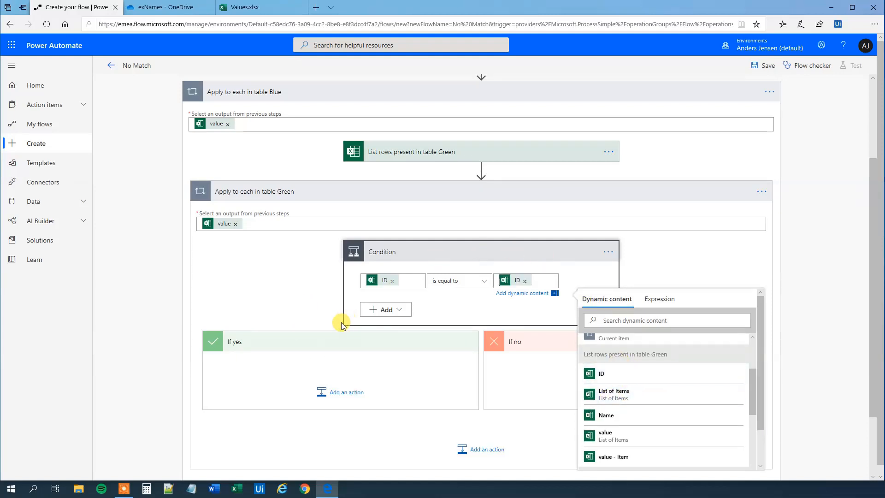
Add a Set variable action to the If yes branch of the ID condition.
{"action": "left_click", "coordinate": [277, 328]}
{"action": "left_click", "coordinate": [341, 385]}
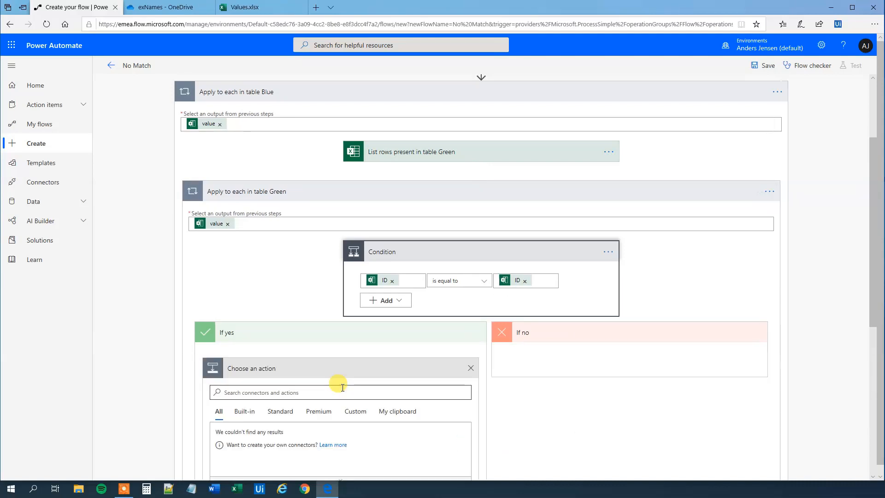
{"action": "type", "text": "set"}
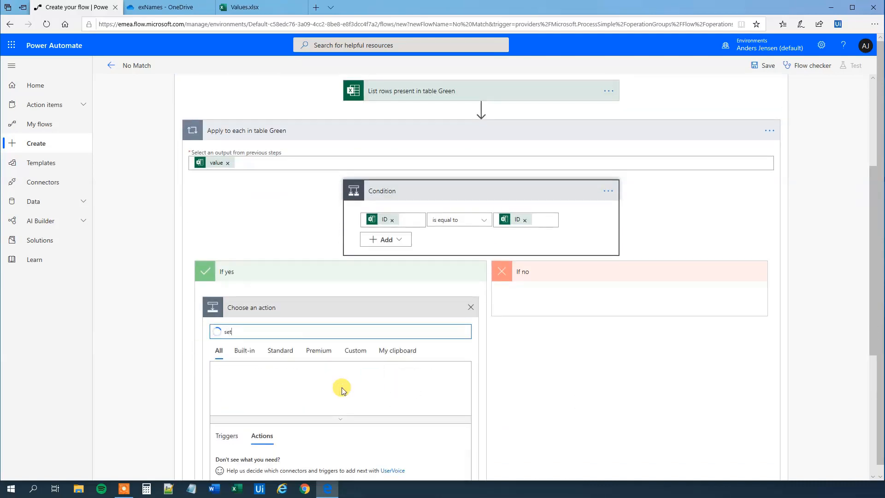
{"action": "scroll", "coordinate": [341, 391], "scroll_direction": "down", "scroll_amount": 3}
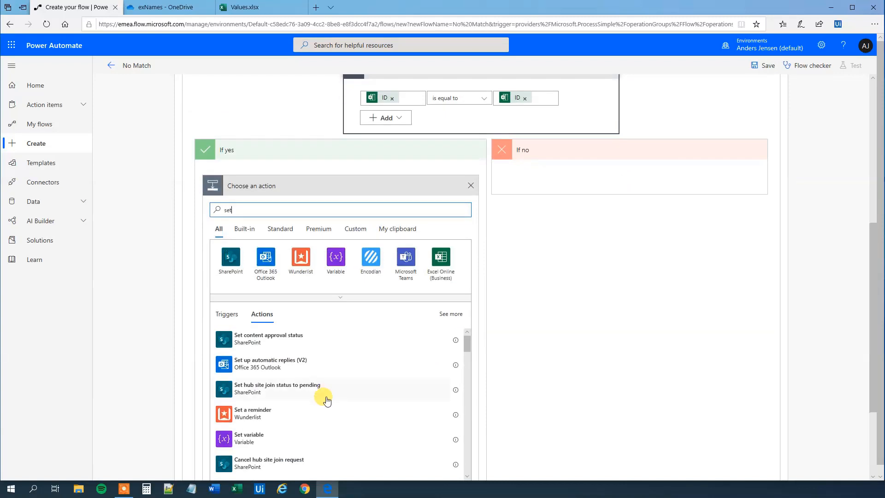
{"action": "left_click", "coordinate": [272, 433]}
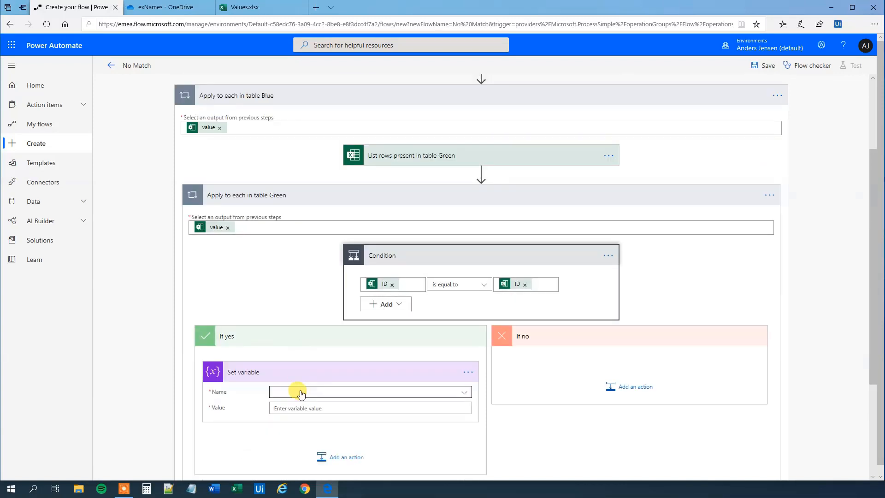
Configure the Set variable action to set boolMatch to the expression true.
{"action": "left_click", "coordinate": [294, 392]}
{"action": "left_click", "coordinate": [297, 422]}
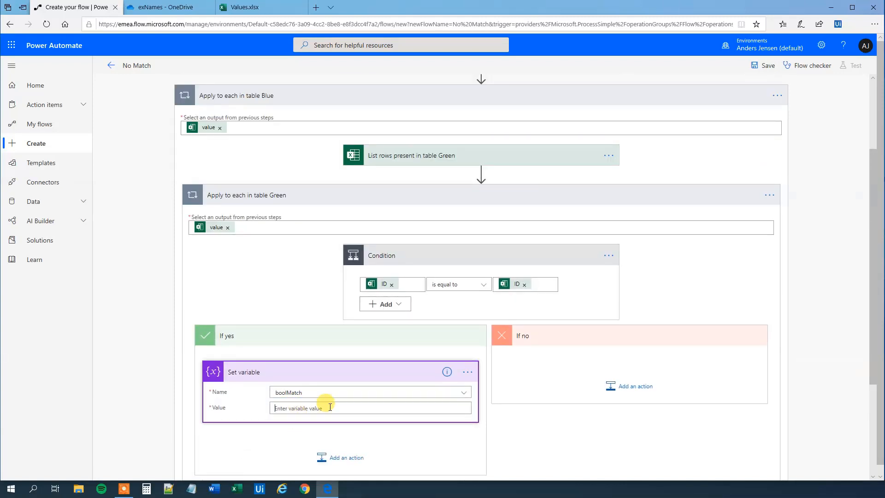
{"action": "left_click", "coordinate": [318, 408]}
{"action": "left_click", "coordinate": [583, 426]}
{"action": "type", "text": "true"}
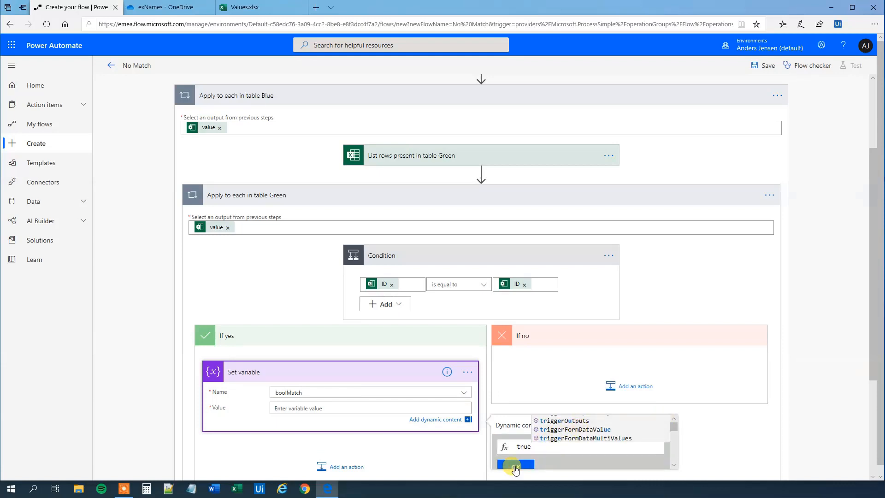
{"action": "left_click", "coordinate": [514, 465]}
{"action": "left_click", "coordinate": [489, 279]}
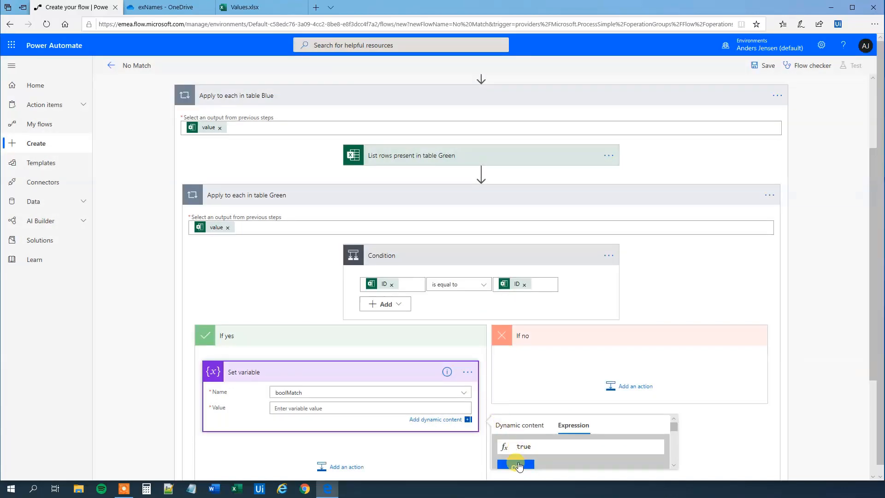
{"action": "left_click", "coordinate": [516, 464]}
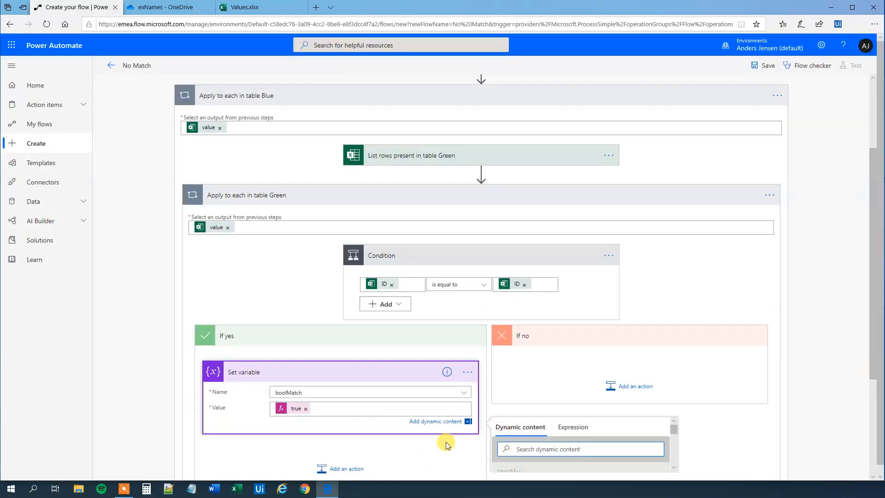
{"action": "left_click", "coordinate": [452, 474]}
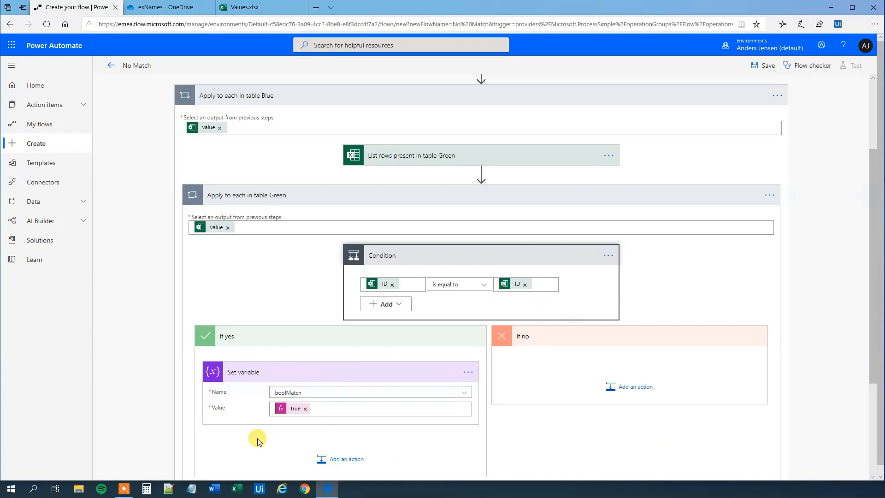
{"action": "left_click", "coordinate": [326, 409]}
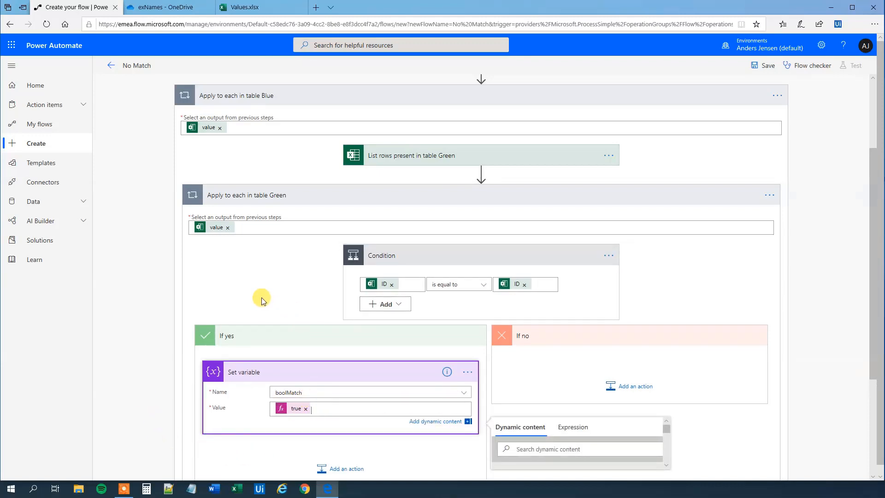
{"action": "left_click", "coordinate": [228, 301]}
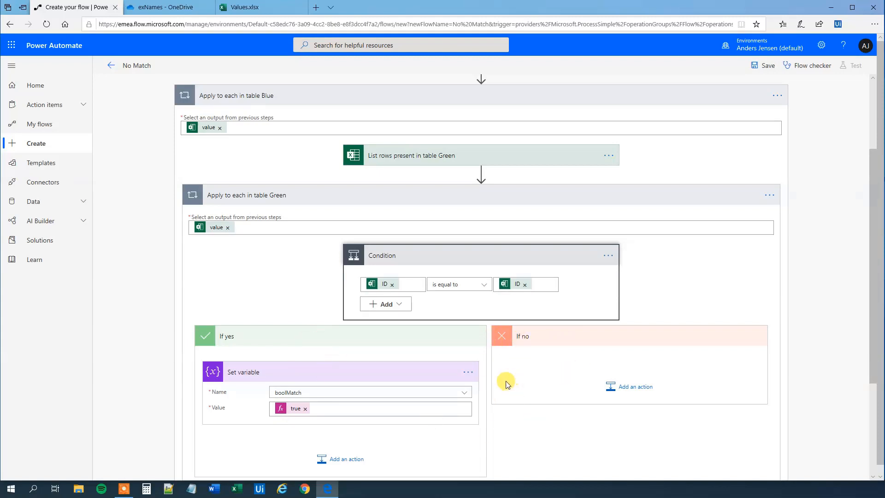
Add a second Condition action after the Apply to each in table Green loop, still inside the Apply to each in table Blue loop.
{"action": "scroll", "coordinate": [506, 382], "scroll_direction": "down", "scroll_amount": 1}
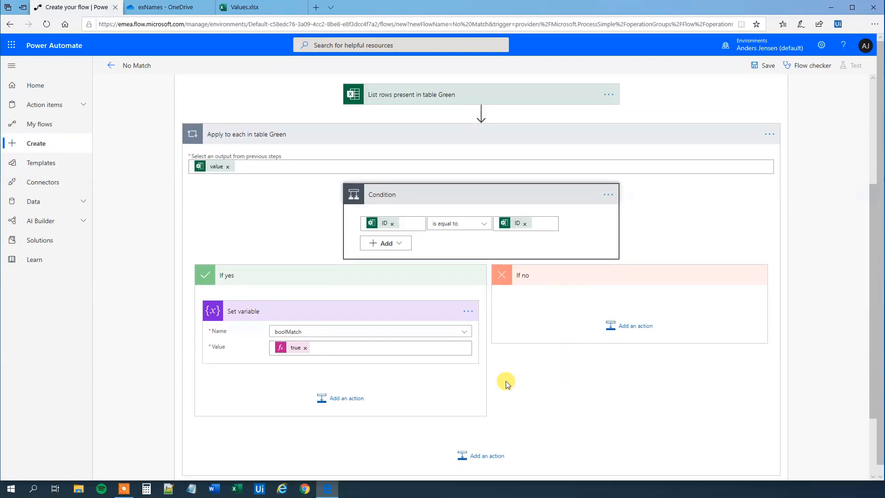
{"action": "scroll", "coordinate": [506, 382], "scroll_direction": "down", "scroll_amount": 2}
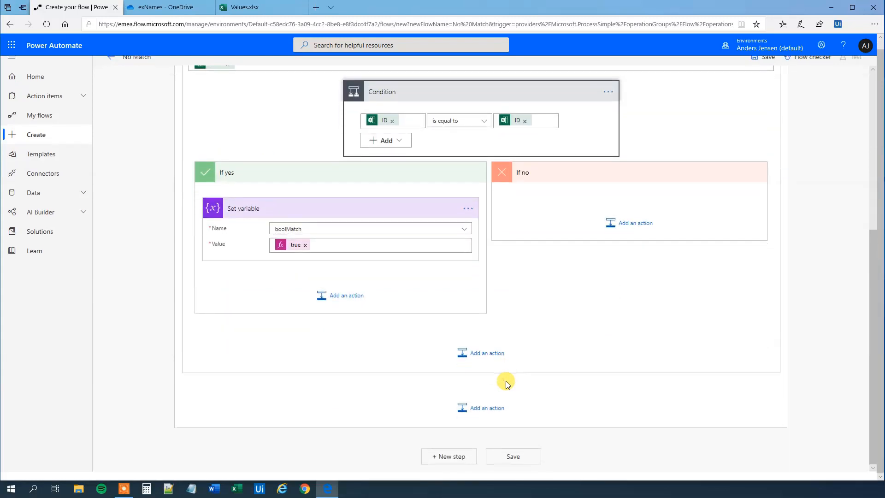
{"action": "scroll", "coordinate": [491, 422], "scroll_direction": "up", "scroll_amount": 2}
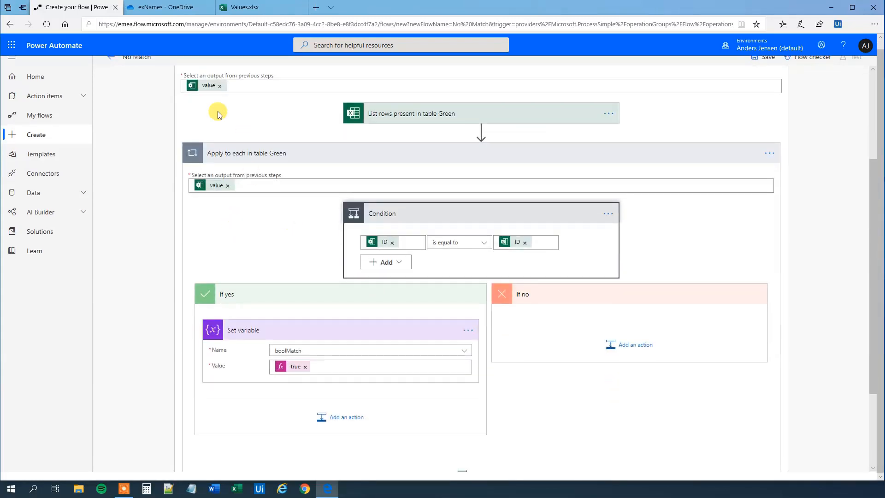
{"action": "scroll", "coordinate": [322, 395], "scroll_direction": "down", "scroll_amount": 2}
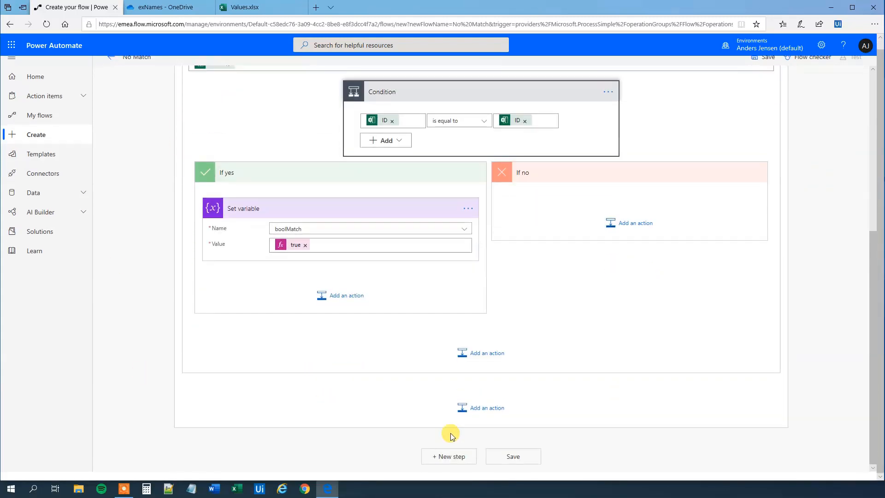
{"action": "left_click", "coordinate": [484, 411]}
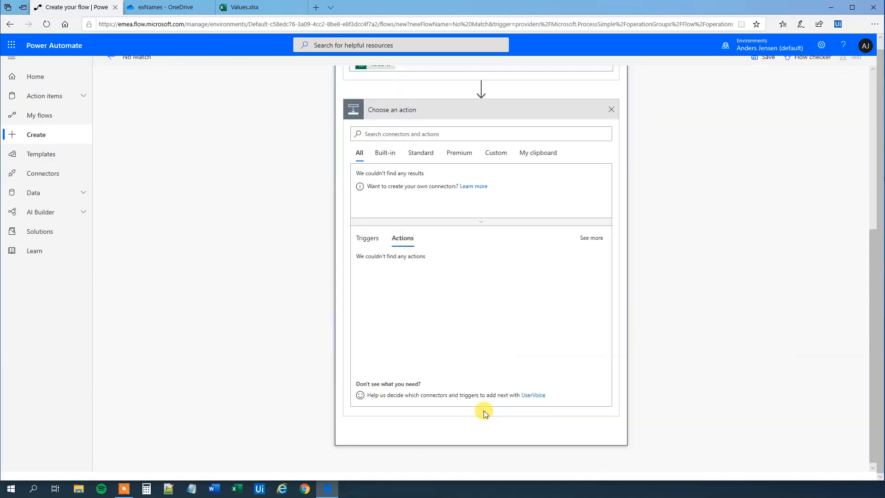
{"action": "type", "text": "condi"}
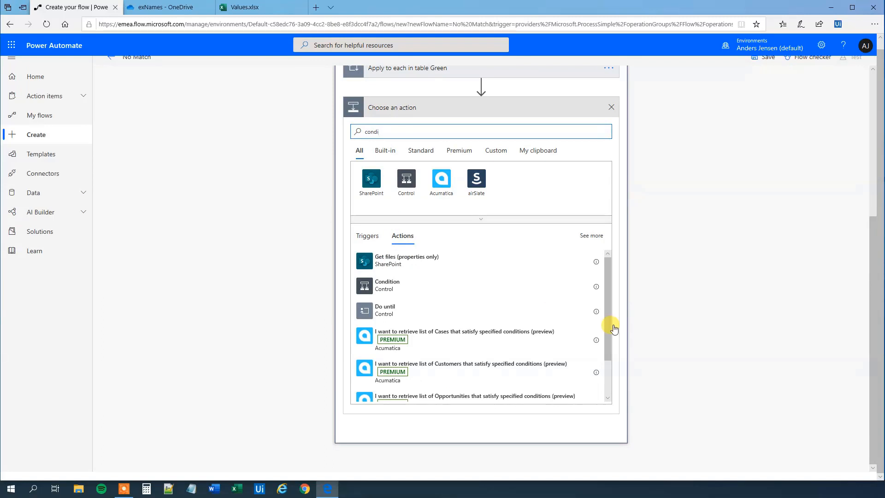
{"action": "left_click", "coordinate": [405, 286]}
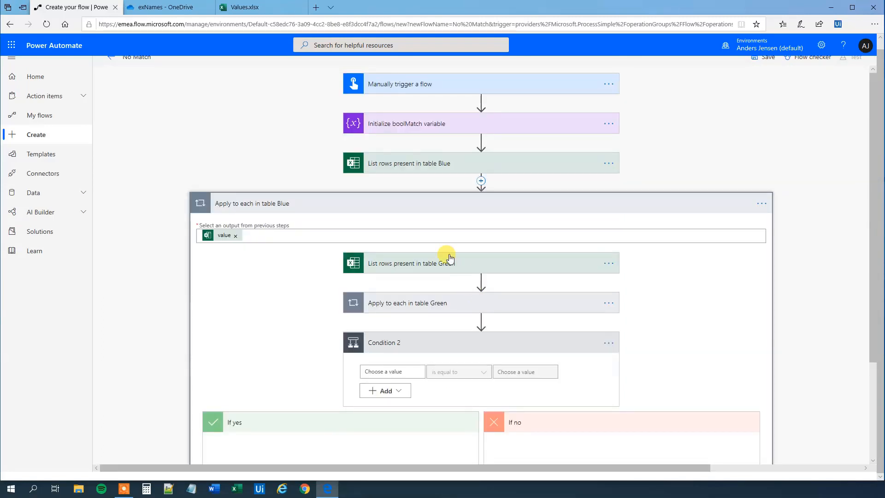
Set Condition 2 to check that boolMatch is equal to the expression false.
{"action": "scroll", "coordinate": [409, 346], "scroll_direction": "down", "scroll_amount": 1}
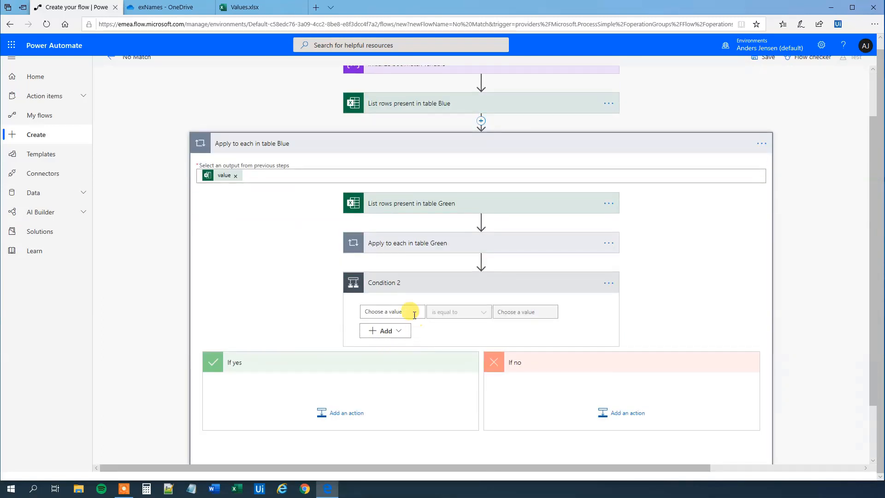
{"action": "left_click", "coordinate": [383, 312]}
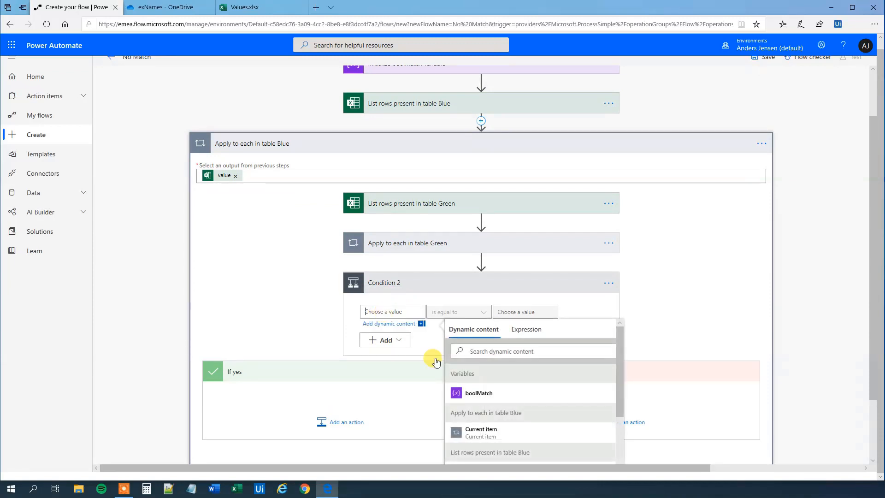
{"action": "left_click", "coordinate": [477, 399]}
{"action": "left_click", "coordinate": [515, 312]}
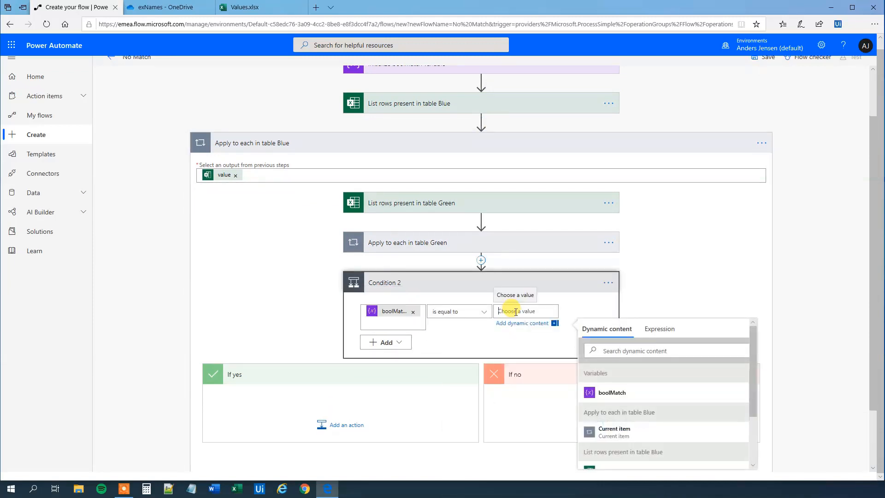
{"action": "left_click", "coordinate": [662, 329]}
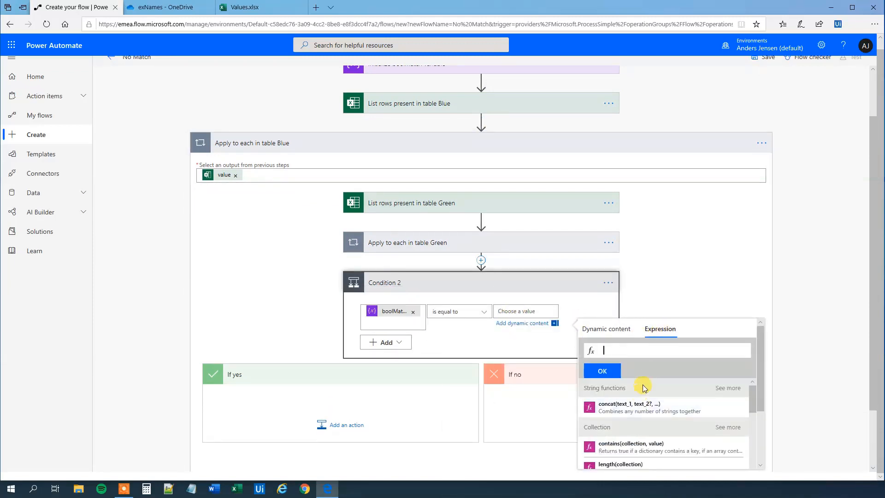
{"action": "type", "text": "false"}
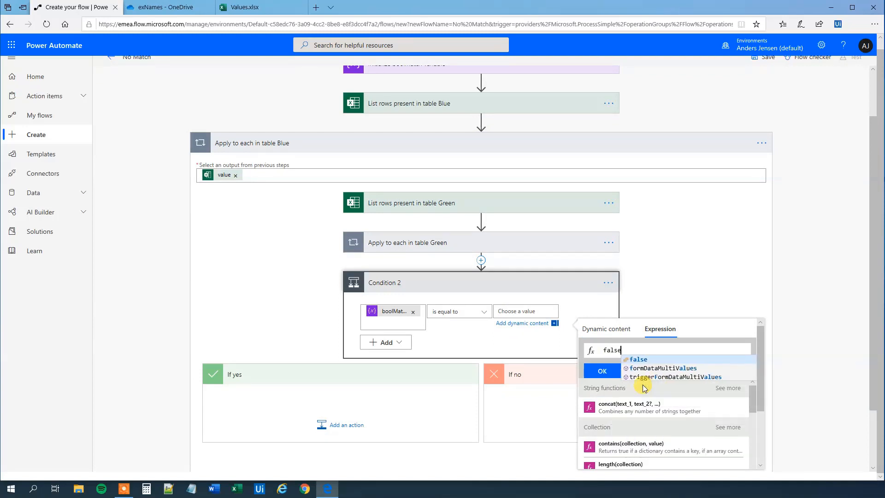
{"action": "left_click", "coordinate": [651, 360]}
{"action": "left_click", "coordinate": [609, 371]}
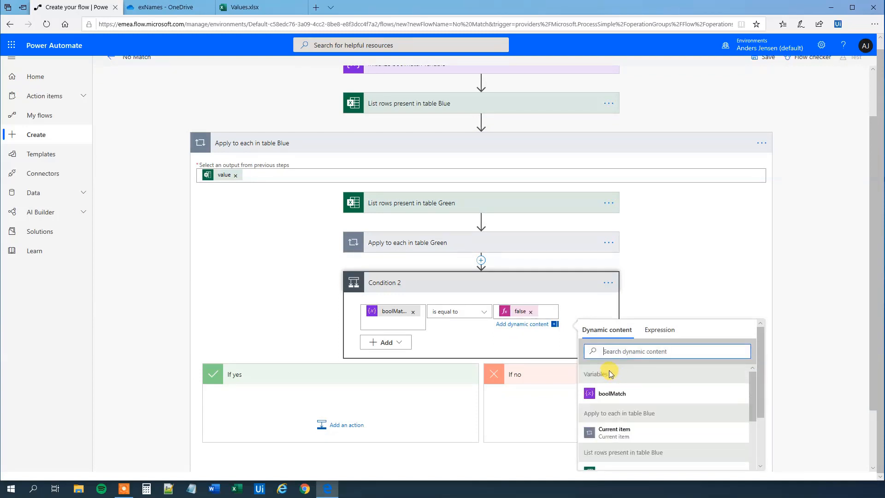
{"action": "left_click", "coordinate": [241, 308]}
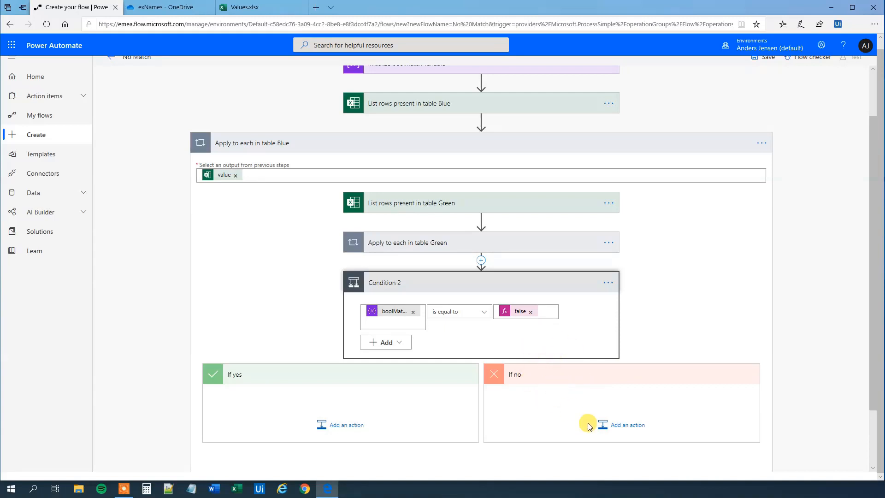
Add a Set variable action to the If no branch of Condition 2.
{"action": "left_click", "coordinate": [612, 430]}
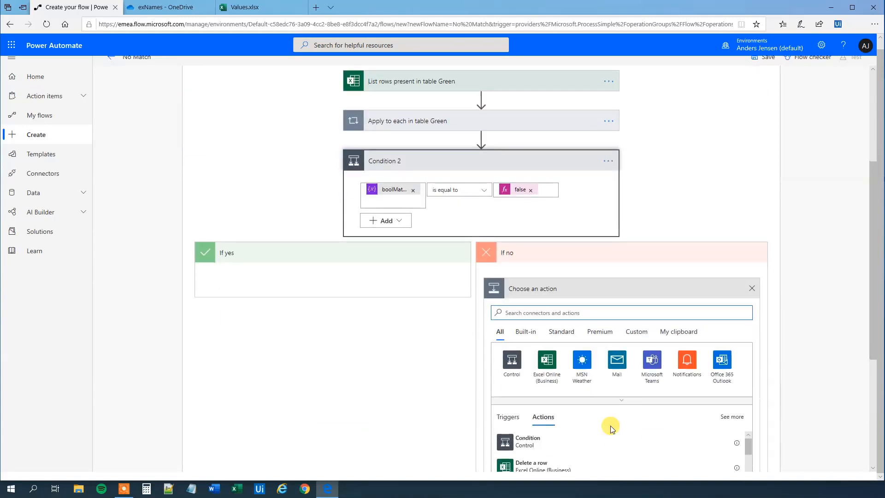
{"action": "type", "text": "set"}
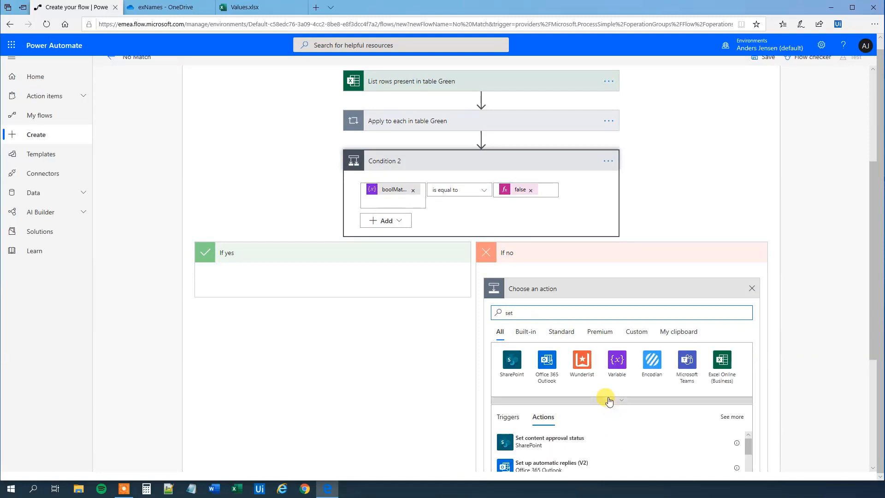
{"action": "left_click", "coordinate": [530, 456]}
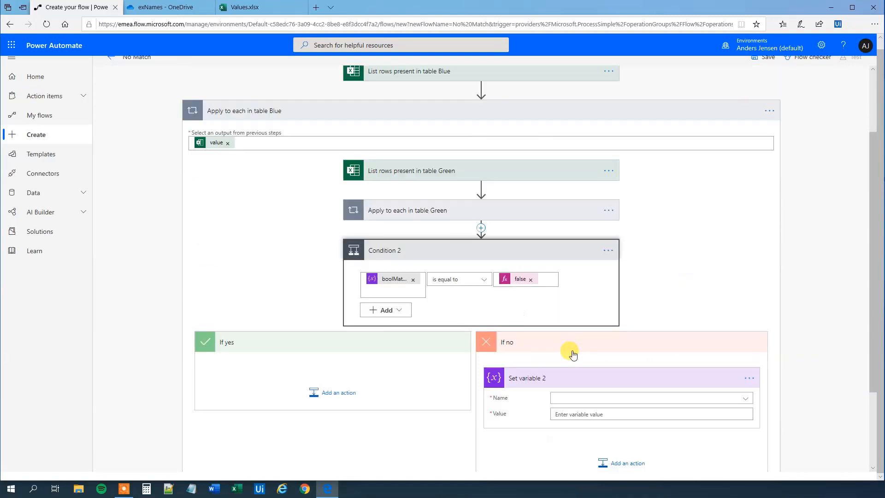
Configure the Set variable 2 action to set boolMatch to the expression false.
{"action": "left_click", "coordinate": [574, 403]}
{"action": "left_click", "coordinate": [572, 422]}
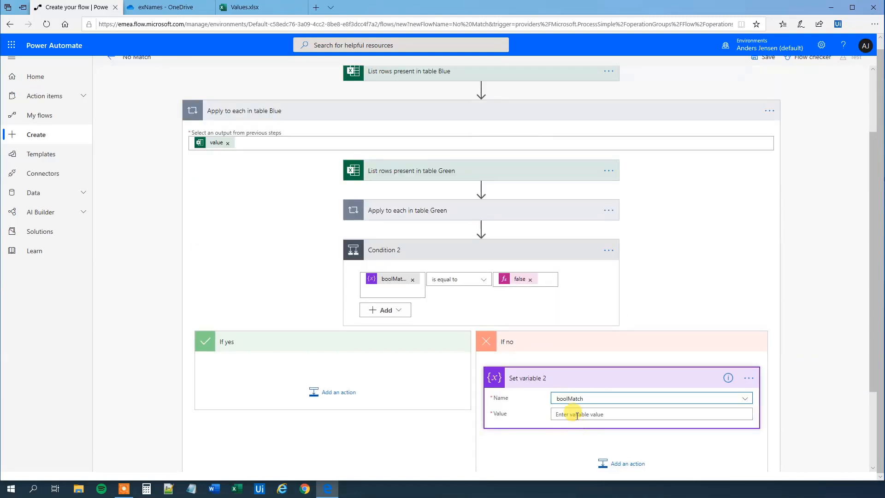
{"action": "left_click", "coordinate": [577, 414]}
{"action": "left_click", "coordinate": [801, 432]}
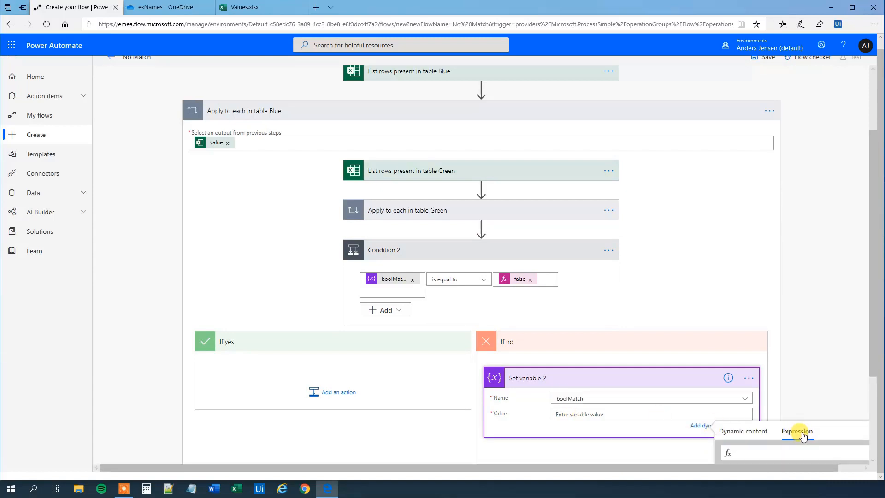
{"action": "type", "text": "fal"}
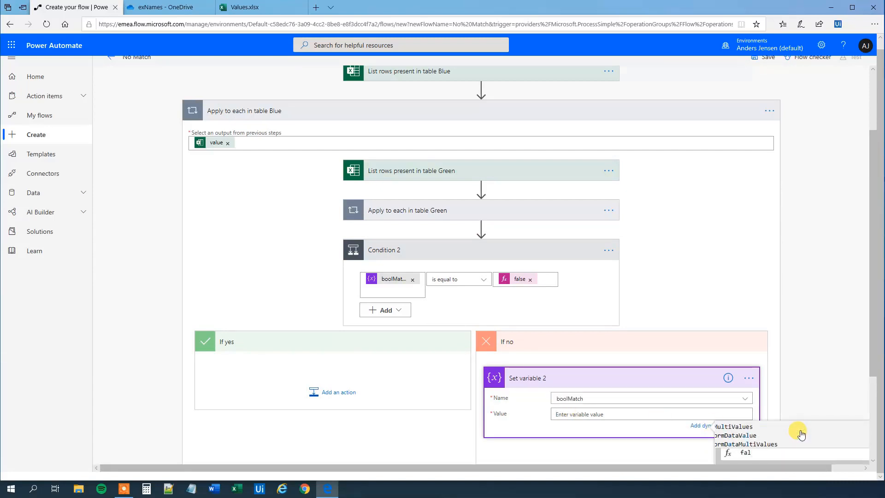
{"action": "type", "text": "se"}
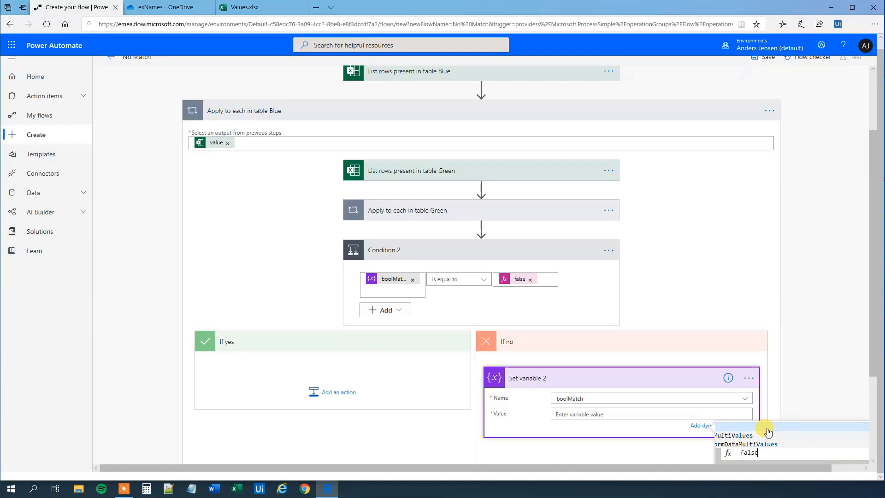
{"action": "left_click", "coordinate": [739, 458]}
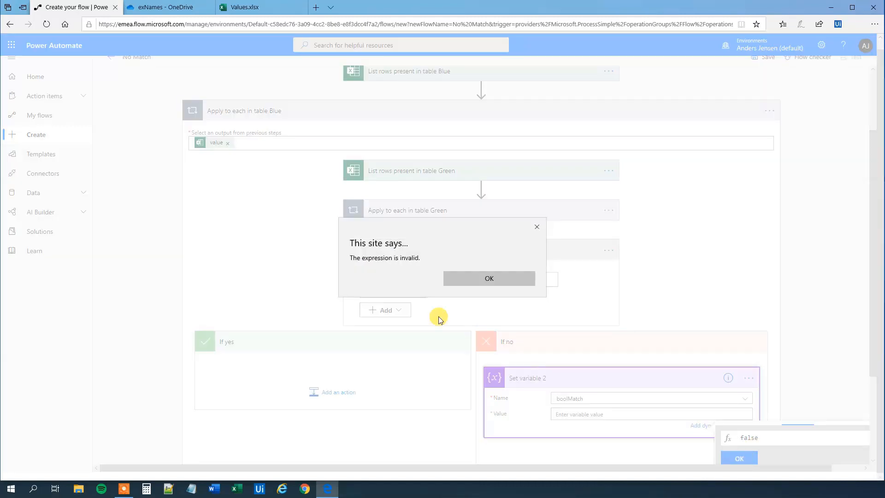
{"action": "left_click", "coordinate": [466, 278]}
{"action": "left_click", "coordinate": [738, 458]}
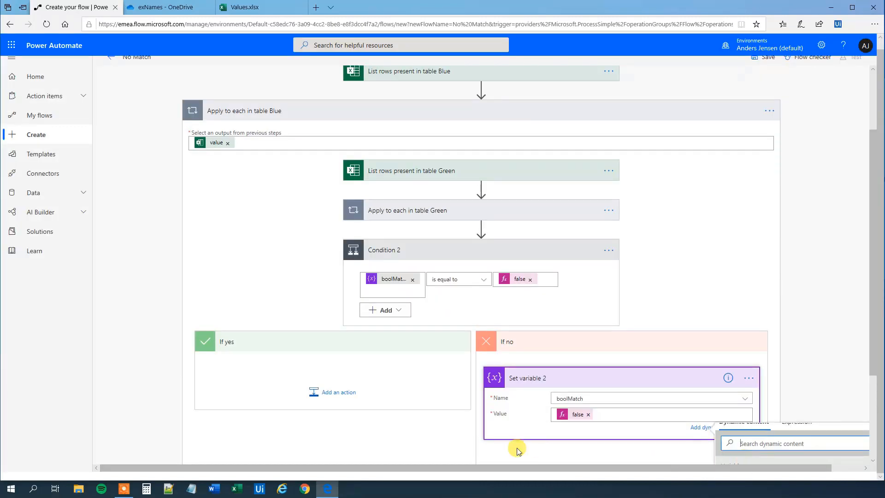
{"action": "left_click", "coordinate": [481, 451]}
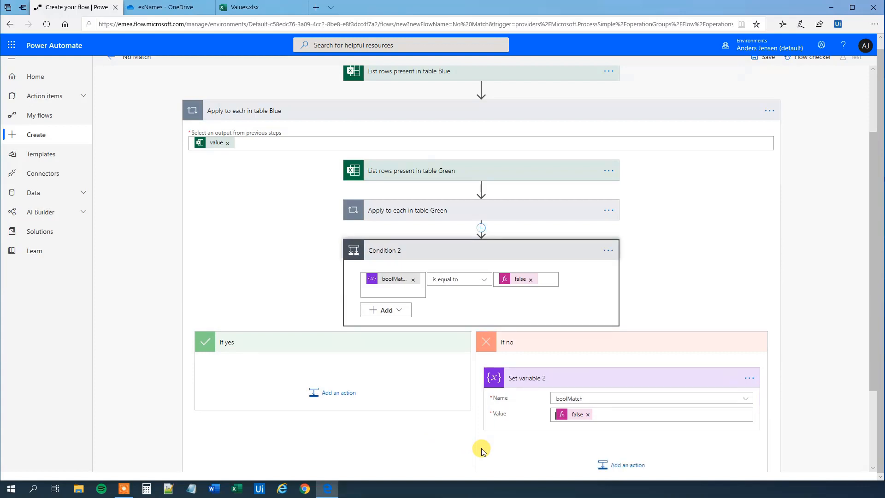
Add an Excel Online (Business) Add a row into a table action to the If yes branch of Condition 2.
{"action": "scroll", "coordinate": [482, 450], "scroll_direction": "down", "scroll_amount": 3}
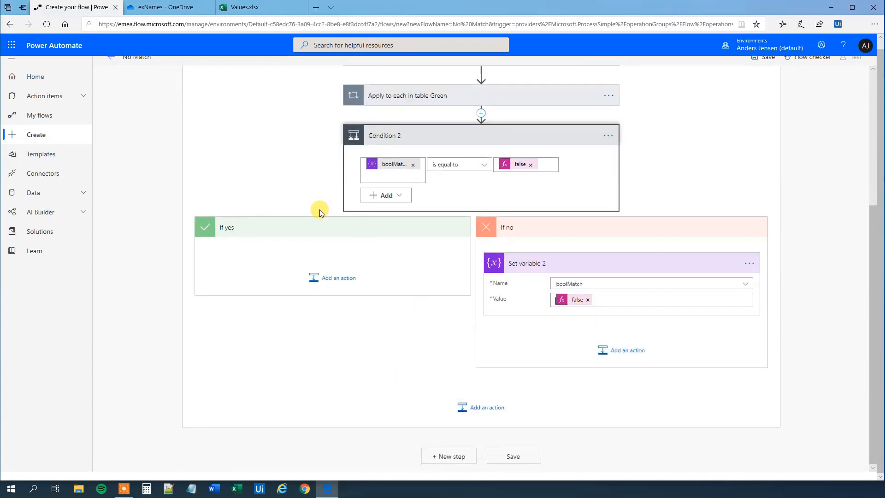
{"action": "left_click", "coordinate": [328, 284]}
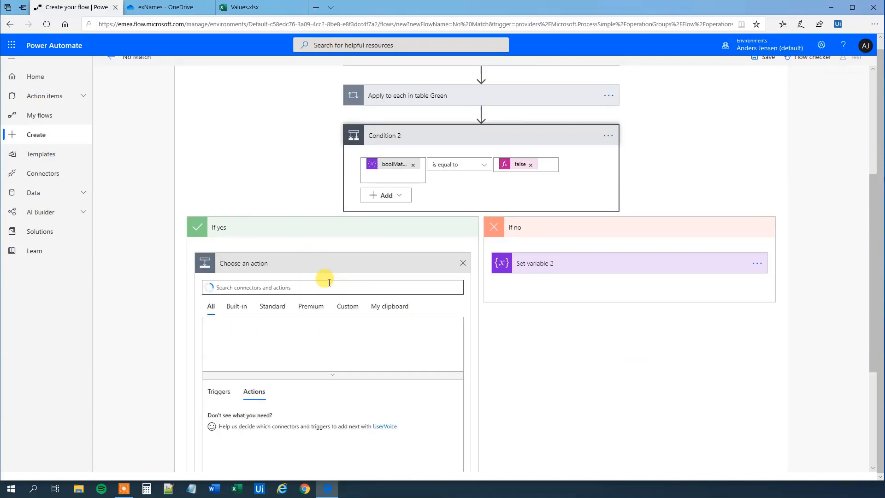
{"action": "type", "text": "add"}
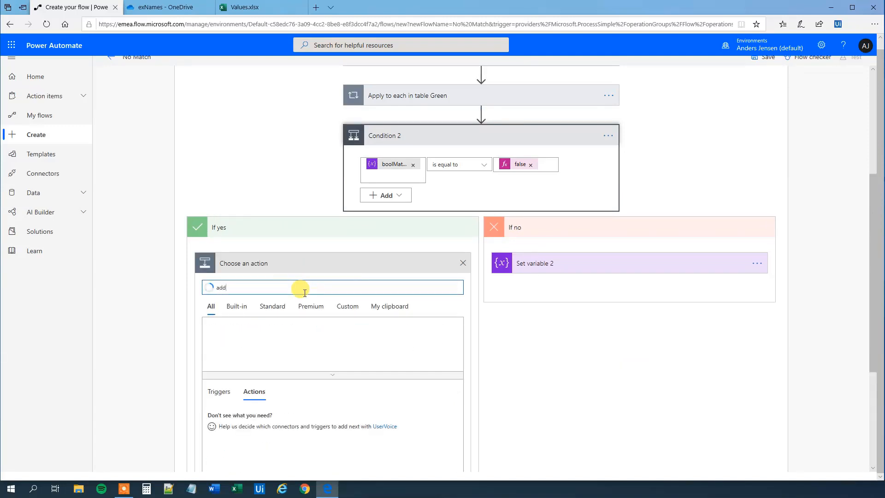
{"action": "scroll", "coordinate": [266, 433], "scroll_direction": "down", "scroll_amount": 2}
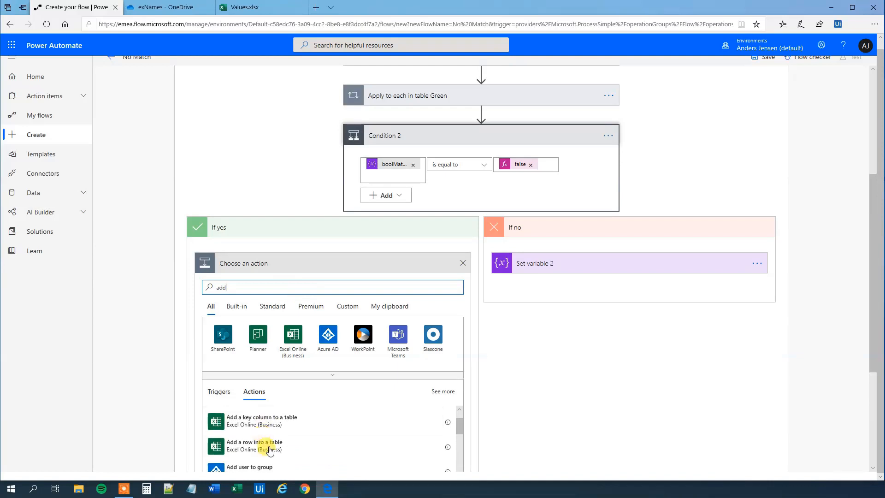
{"action": "left_click", "coordinate": [269, 449]}
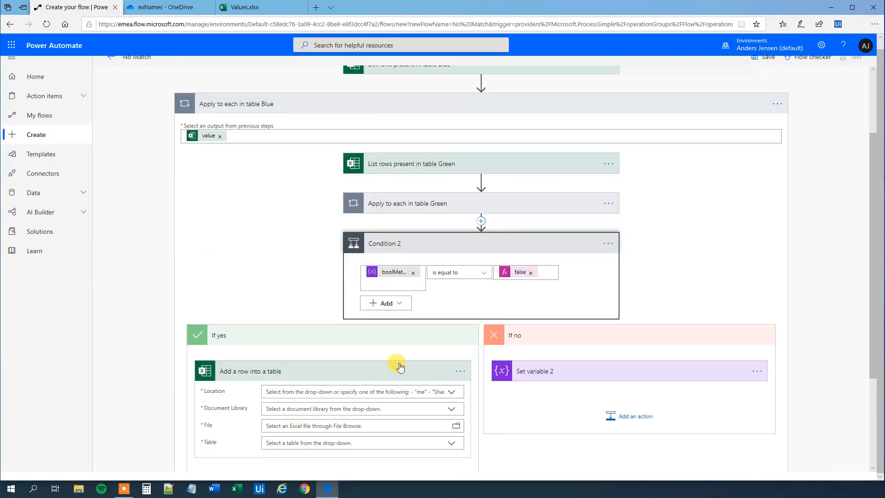
Point the Add a row into a table action to OneDrive for Business, library OneDrive, file /exNames/Values.xlsx and table TableNoMatch.
{"action": "scroll", "coordinate": [369, 410], "scroll_direction": "down", "scroll_amount": 1}
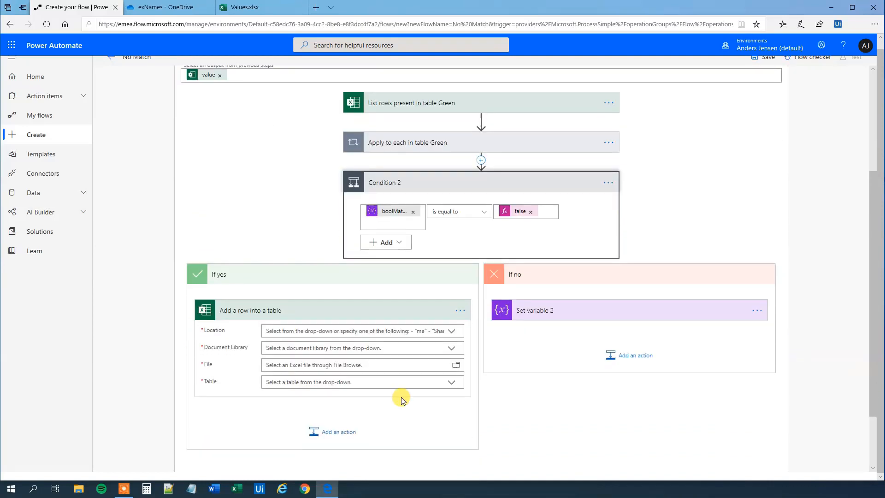
{"action": "left_click", "coordinate": [452, 331]}
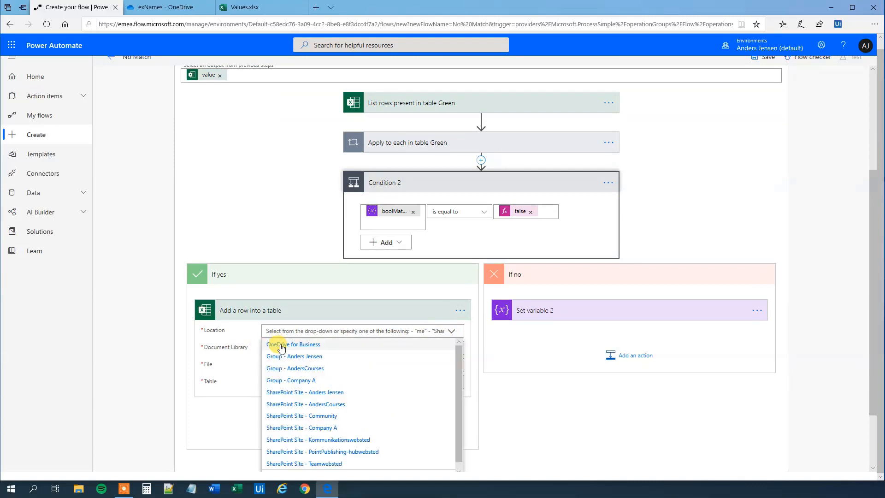
{"action": "left_click", "coordinate": [281, 345]}
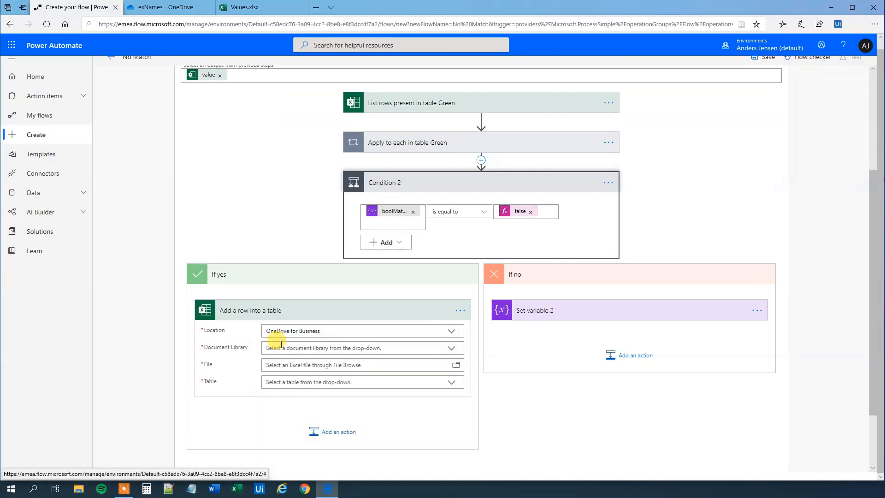
{"action": "left_click", "coordinate": [451, 348]}
{"action": "left_click", "coordinate": [277, 362]}
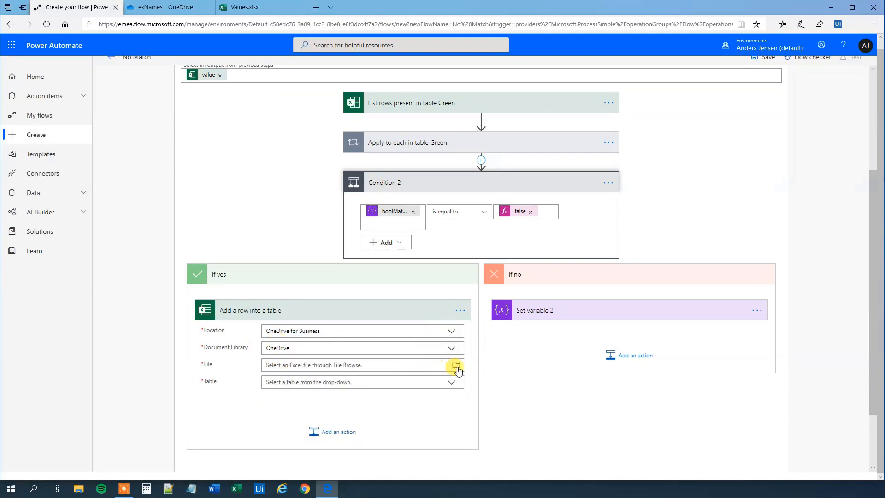
{"action": "left_click", "coordinate": [456, 366]}
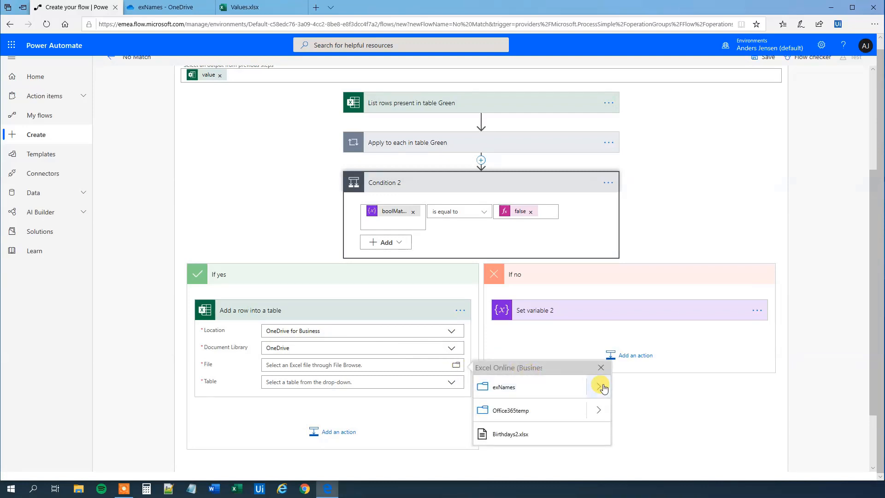
{"action": "left_click", "coordinate": [600, 387]}
{"action": "left_click", "coordinate": [493, 389]}
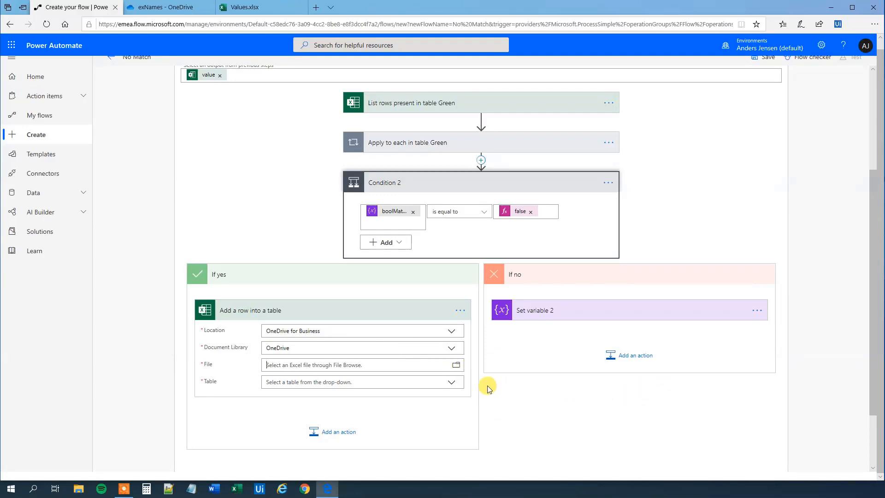
{"action": "scroll", "coordinate": [445, 387], "scroll_direction": "down", "scroll_amount": 1}
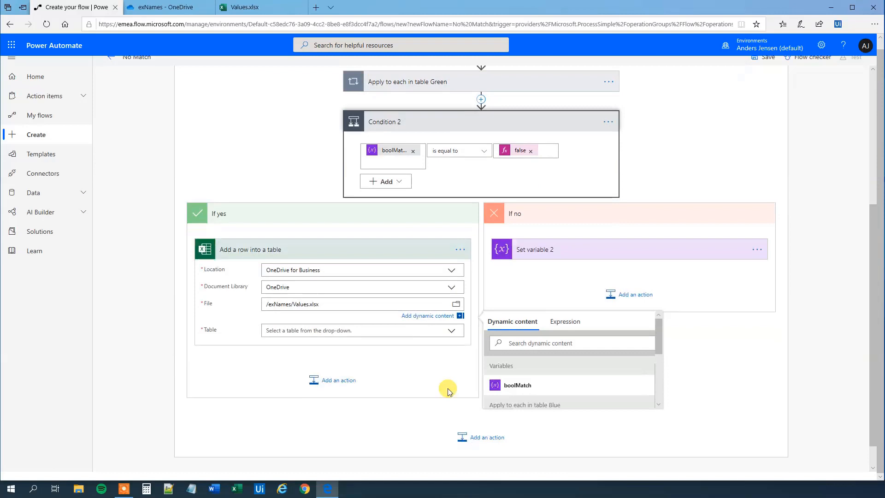
{"action": "left_click", "coordinate": [453, 333]}
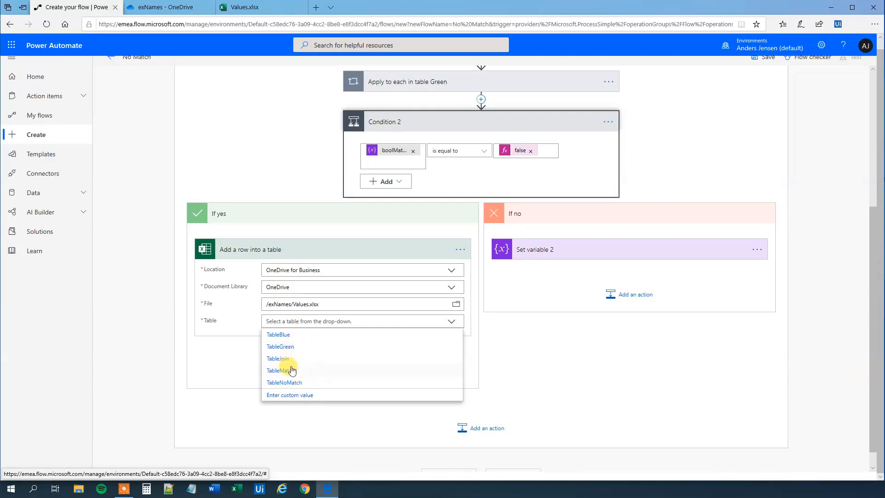
{"action": "left_click", "coordinate": [288, 383]}
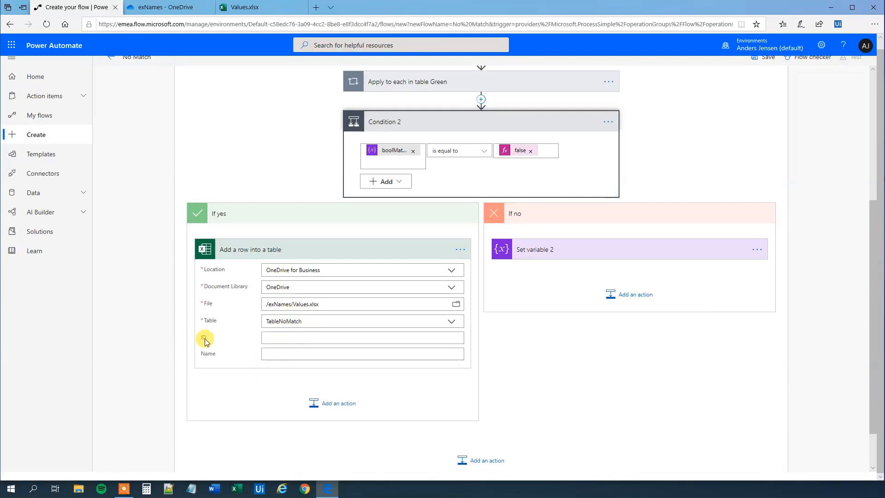
Fill the new row's ID and Name fields with the ID and Name dynamic content from List rows present in table Blue.
{"action": "left_click", "coordinate": [280, 337]}
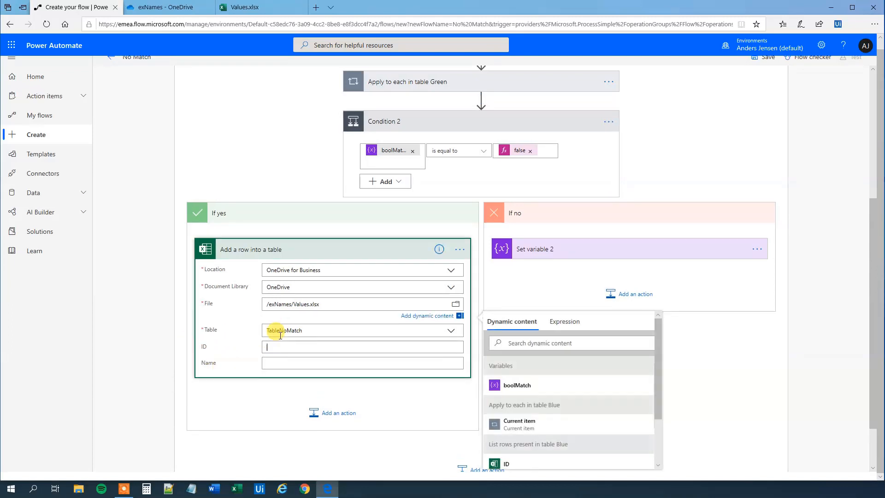
{"action": "scroll", "coordinate": [529, 406], "scroll_direction": "down", "scroll_amount": 5}
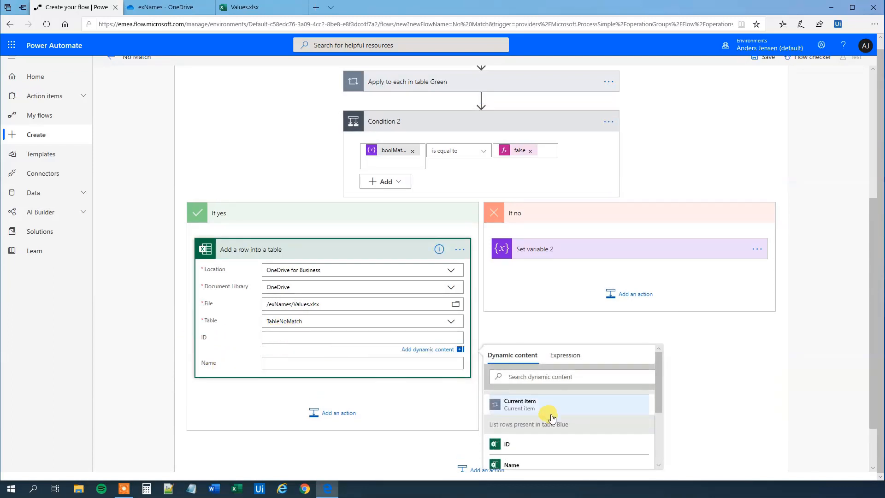
{"action": "scroll", "coordinate": [537, 442], "scroll_direction": "down", "scroll_amount": 1}
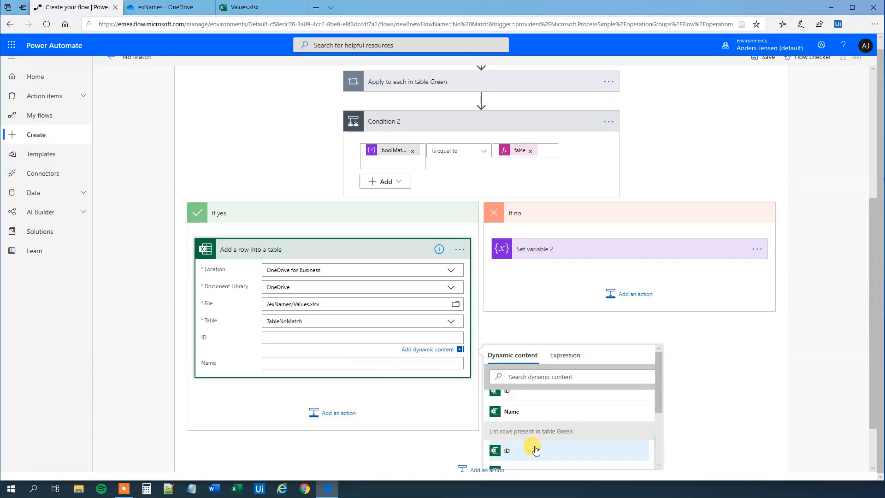
{"action": "scroll", "coordinate": [530, 442], "scroll_direction": "up", "scroll_amount": 1}
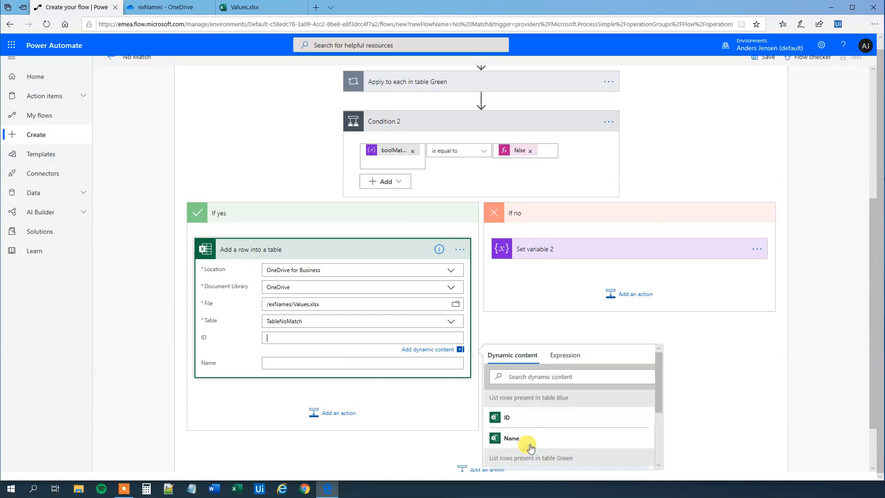
{"action": "left_click", "coordinate": [521, 418]}
{"action": "left_click", "coordinate": [318, 357]}
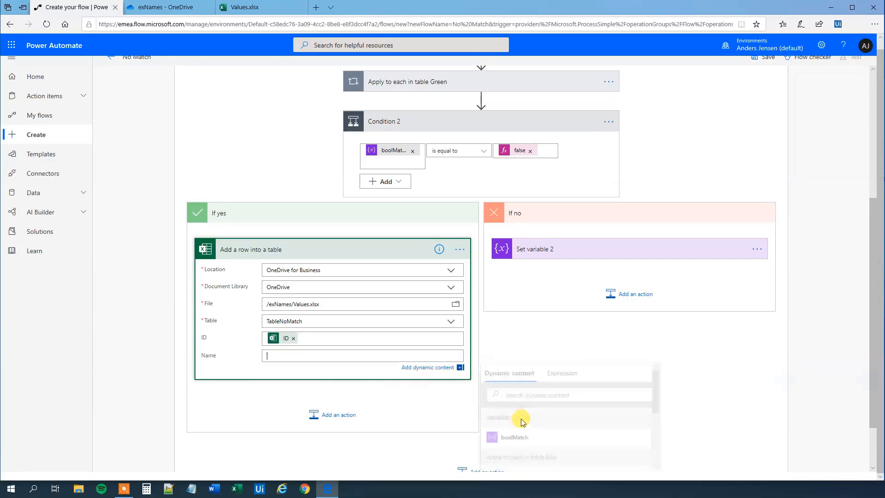
{"action": "scroll", "coordinate": [526, 440], "scroll_direction": "down", "scroll_amount": 5}
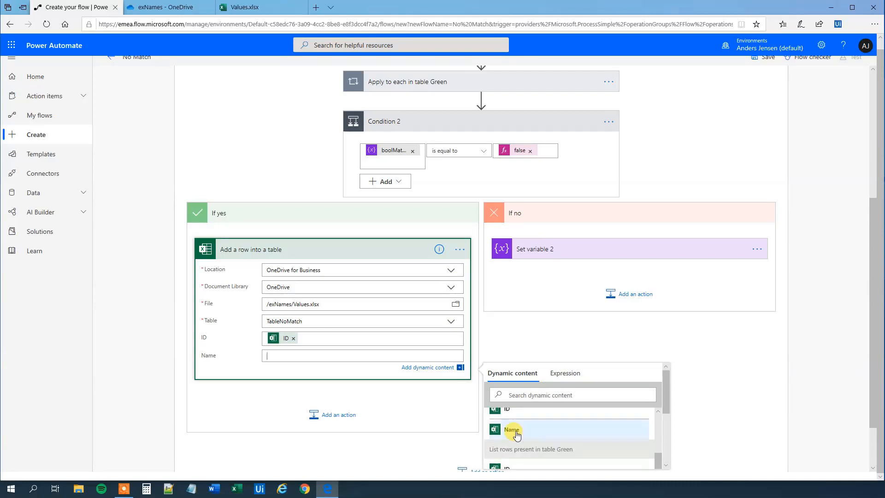
{"action": "left_click", "coordinate": [512, 430]}
{"action": "left_click", "coordinate": [157, 357]}
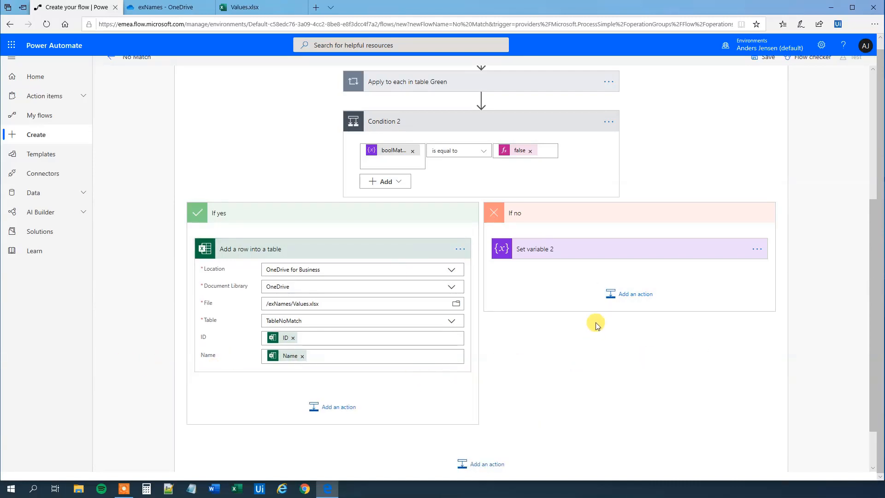
Check the No Match/Distinct table in the Values.xlsx workbook and return to the flow editor.
{"action": "scroll", "coordinate": [594, 324], "scroll_direction": "up", "scroll_amount": 5}
{"action": "left_click", "coordinate": [247, 7]}
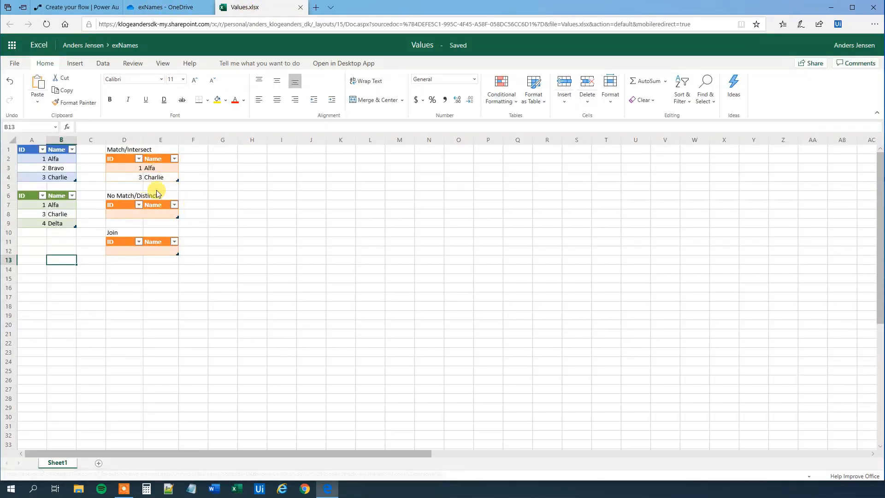
{"action": "left_click", "coordinate": [72, 8]}
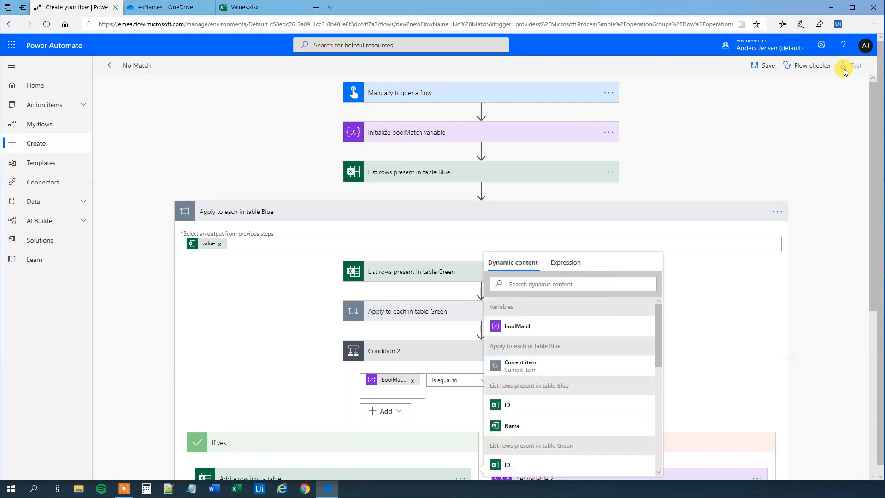
Save the No Match flow and run a test with the trigger action performed manually.
{"action": "left_click", "coordinate": [766, 67]}
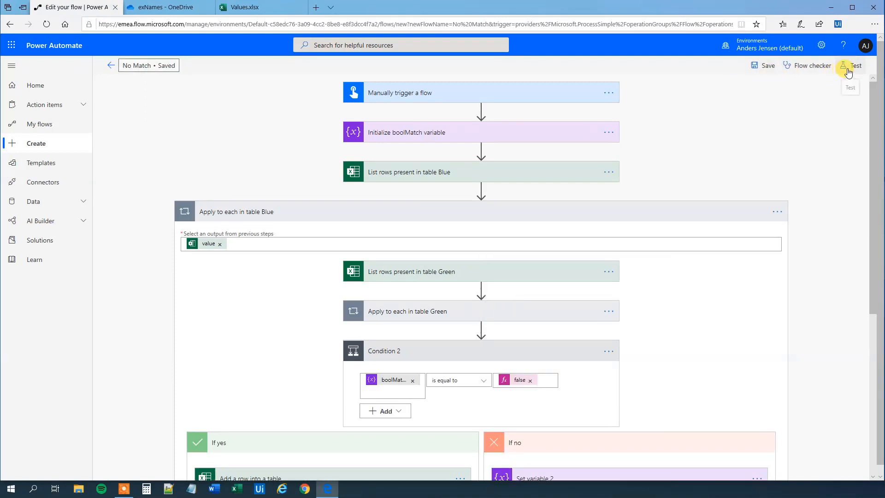
{"action": "left_click", "coordinate": [848, 73]}
{"action": "left_click", "coordinate": [756, 87]}
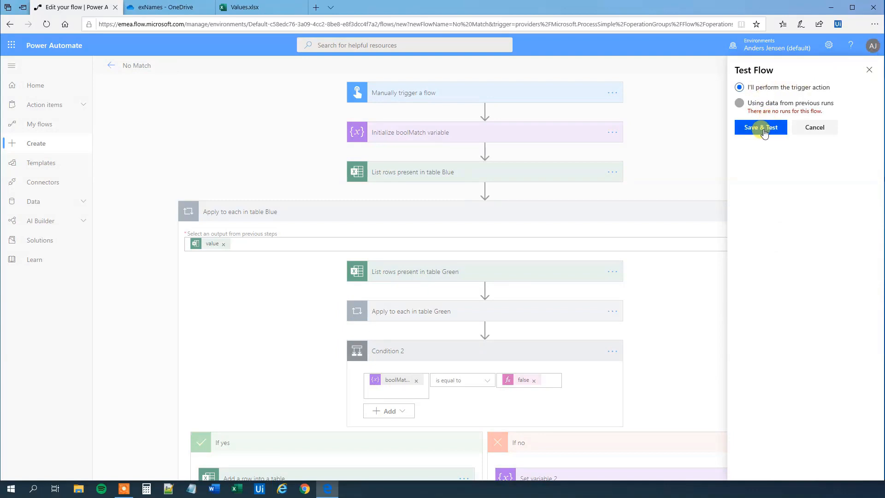
{"action": "left_click", "coordinate": [762, 131]}
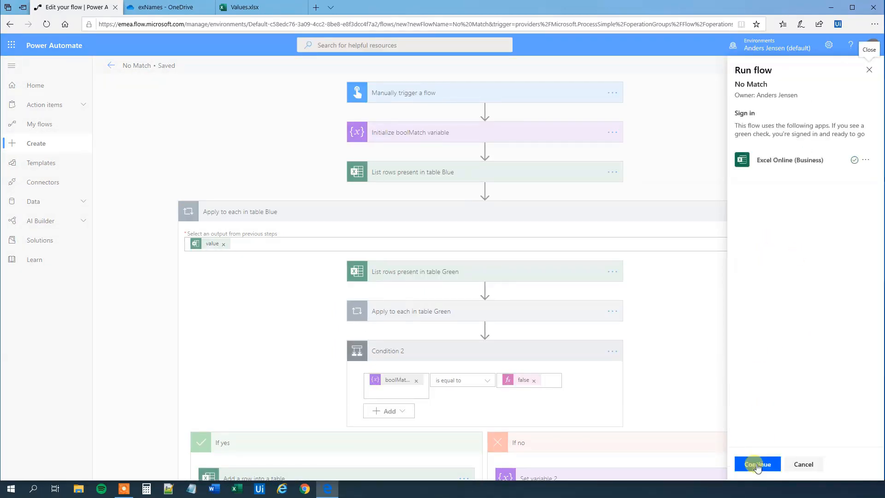
{"action": "left_click", "coordinate": [756, 464]}
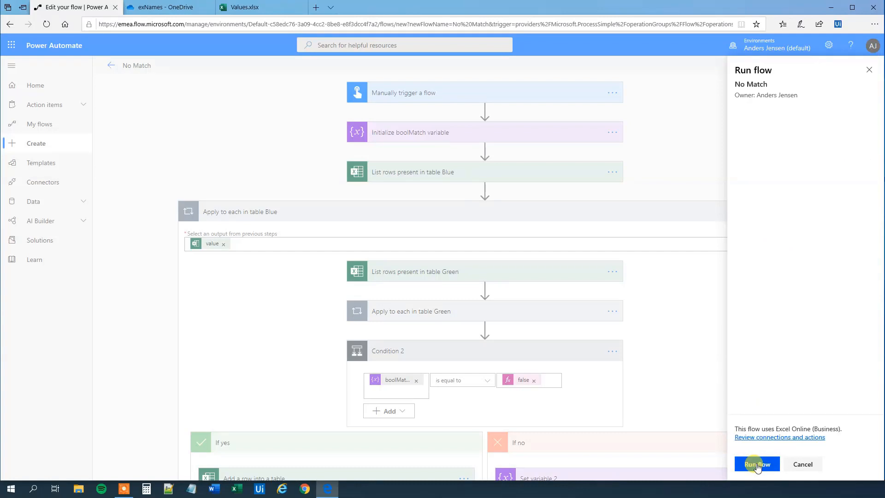
{"action": "left_click", "coordinate": [757, 464]}
{"action": "left_click", "coordinate": [752, 463]}
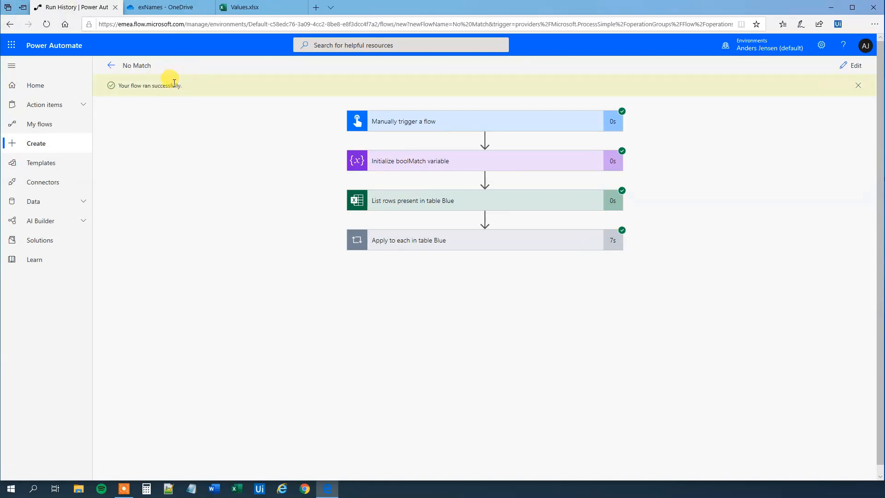
Switch to Values.xlsx and check the No Match/Distinct table against the IDs in the green table.
{"action": "left_click", "coordinate": [300, 7]}
{"action": "left_click", "coordinate": [177, 14]}
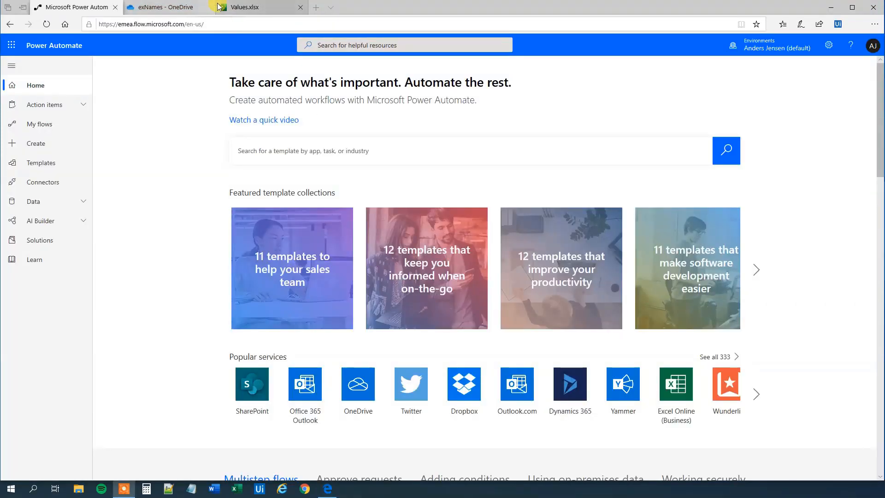
{"action": "left_click", "coordinate": [251, 8]}
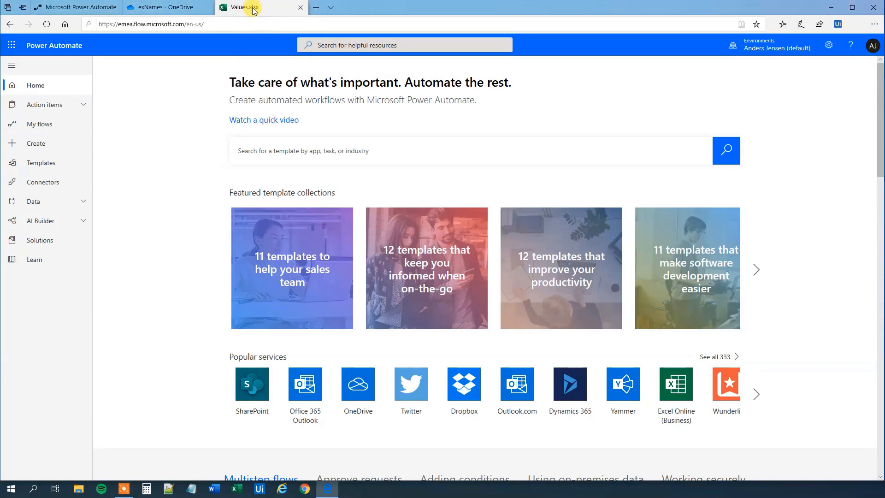
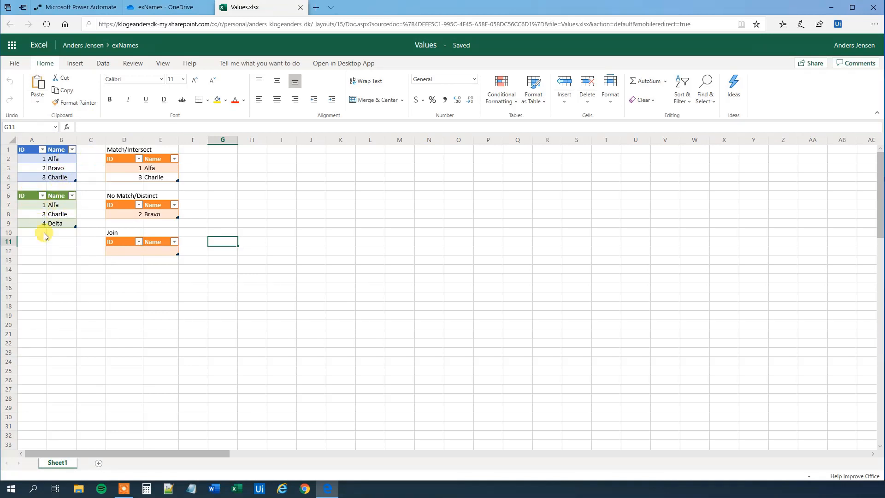
{"action": "left_click", "coordinate": [34, 207]}
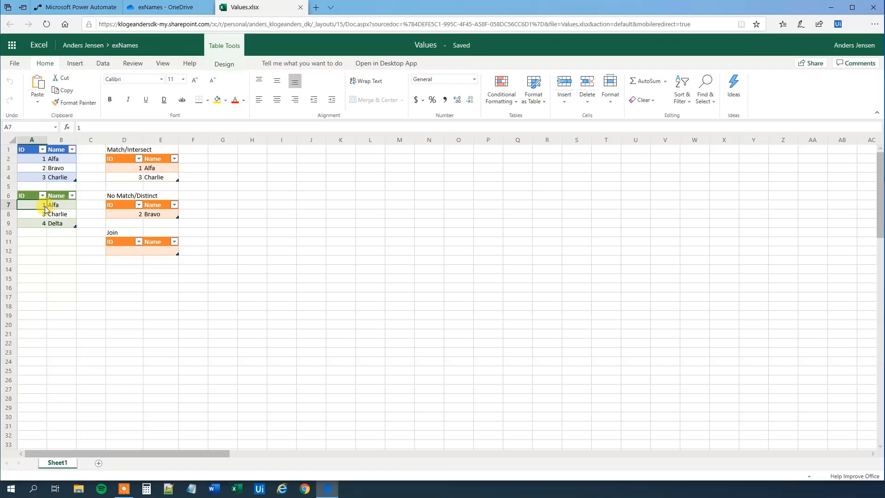
{"action": "left_click", "coordinate": [30, 211]}
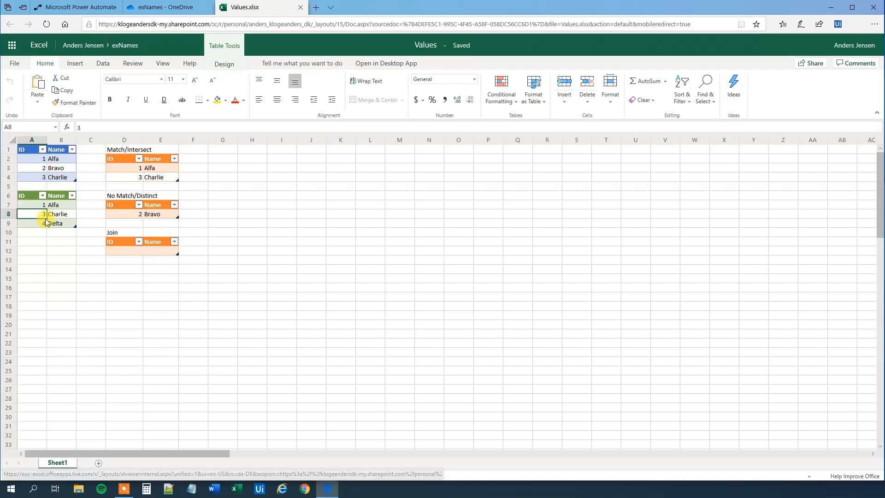
{"action": "left_click", "coordinate": [40, 225]}
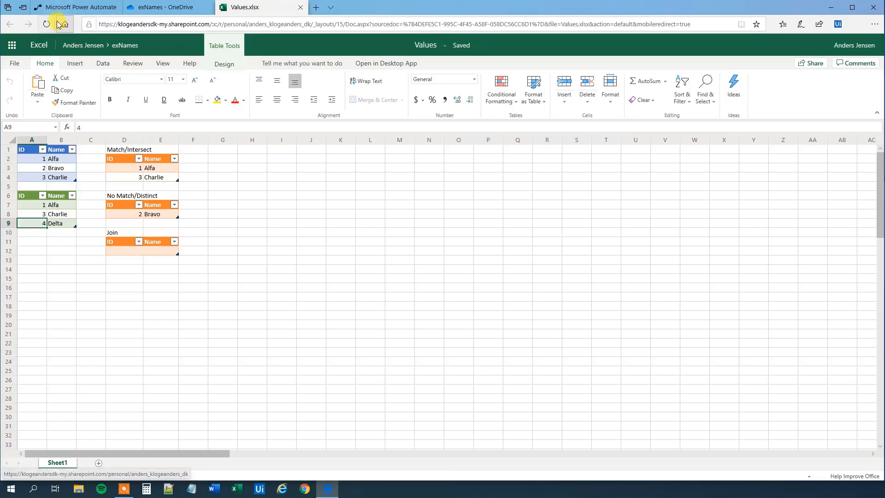
Switch to Power Automate and create an instant flow named Join with the Manually trigger a flow trigger.
{"action": "left_click", "coordinate": [64, 7]}
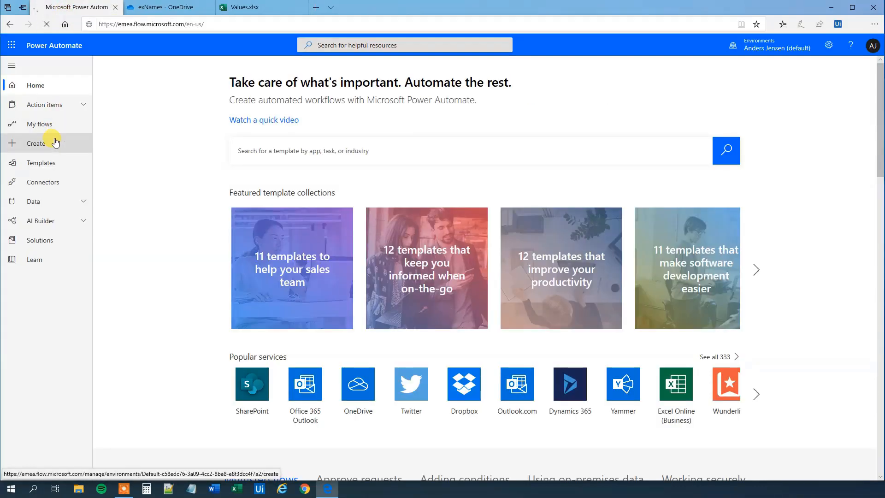
{"action": "left_click", "coordinate": [56, 141]}
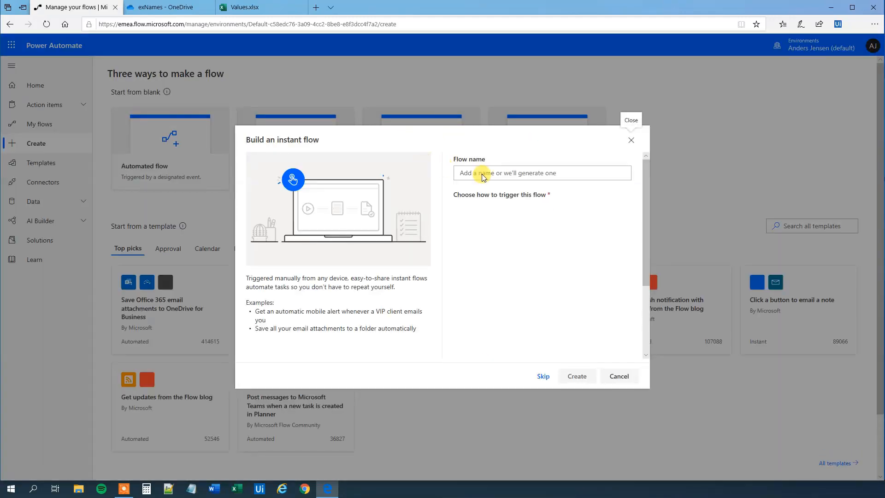
{"action": "left_click", "coordinate": [480, 172]}
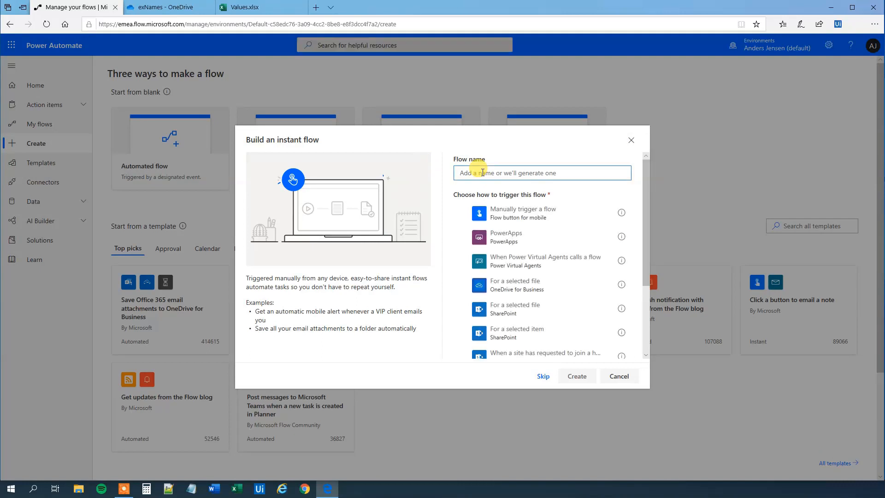
{"action": "type", "text": "Join"}
{"action": "left_click", "coordinate": [521, 213]}
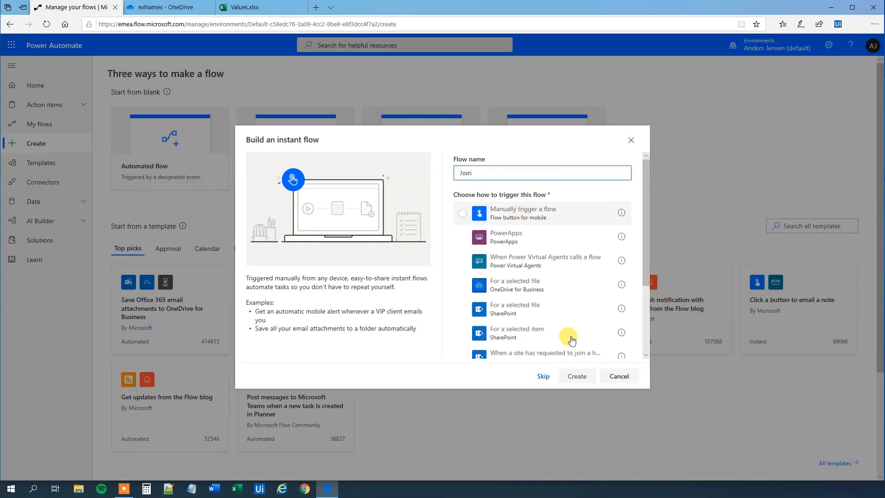
{"action": "left_click", "coordinate": [576, 376]}
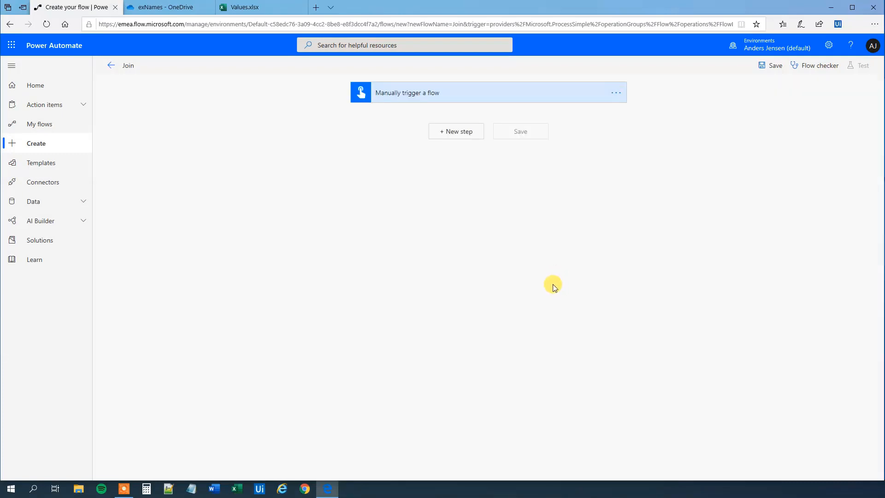
Add an Initialize variable action named boolMatch of type Boolean below the manual trigger.
{"action": "left_click", "coordinate": [457, 132]}
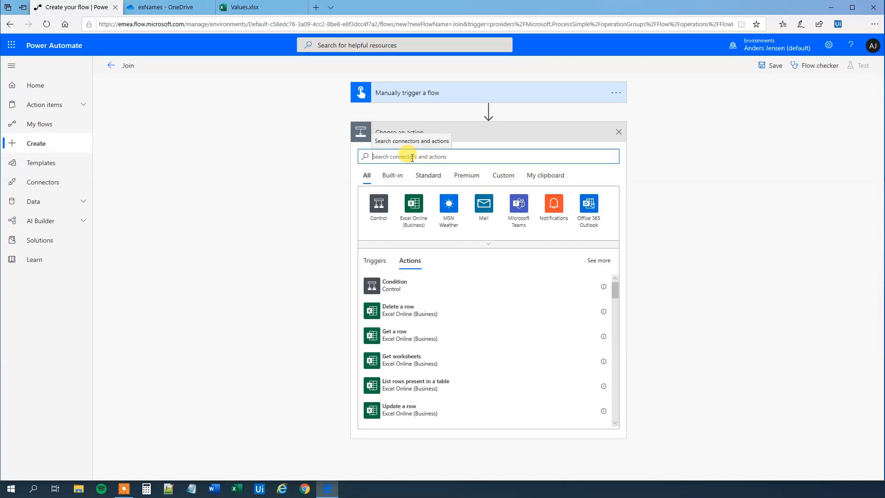
{"action": "type", "text": "ini"}
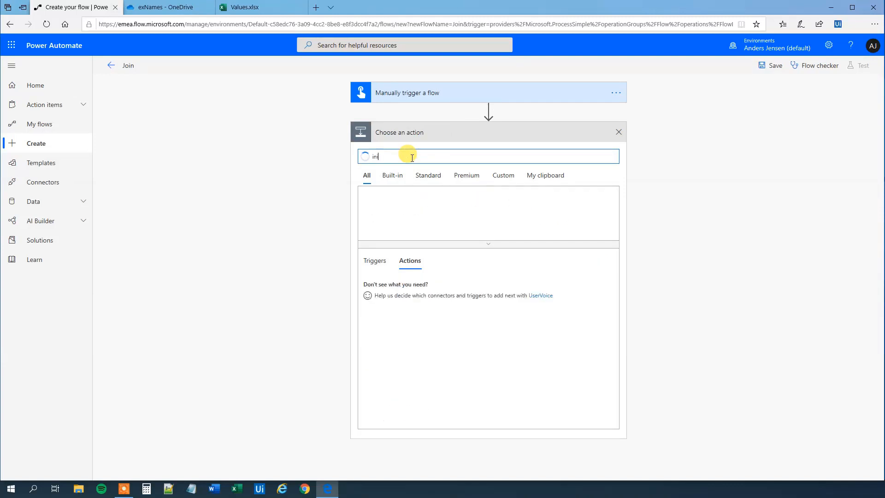
{"action": "left_click", "coordinate": [388, 284]}
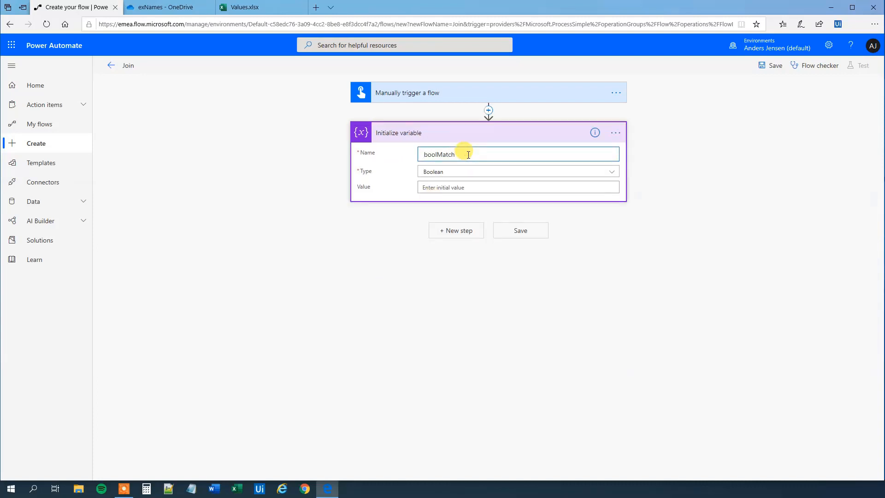
Set the boolMatch variable's initial value to the expression false.
{"action": "left_click", "coordinate": [452, 187]}
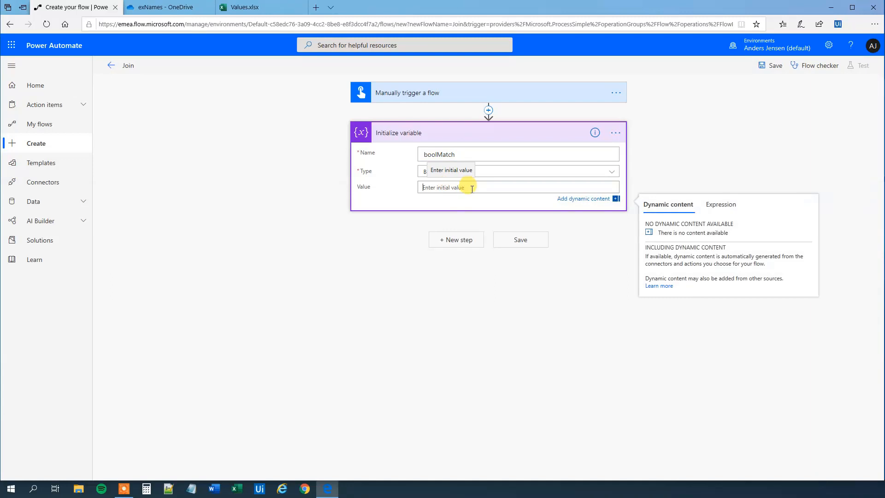
{"action": "left_click", "coordinate": [711, 203]}
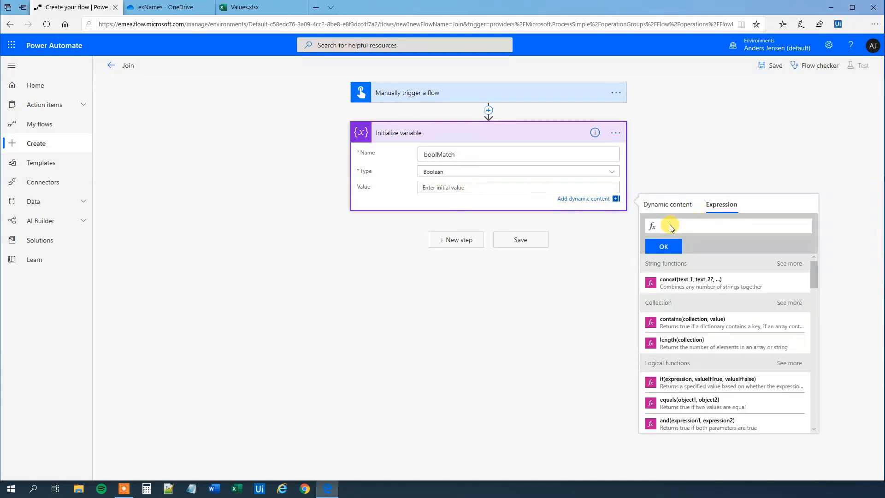
{"action": "type", "text": "false"}
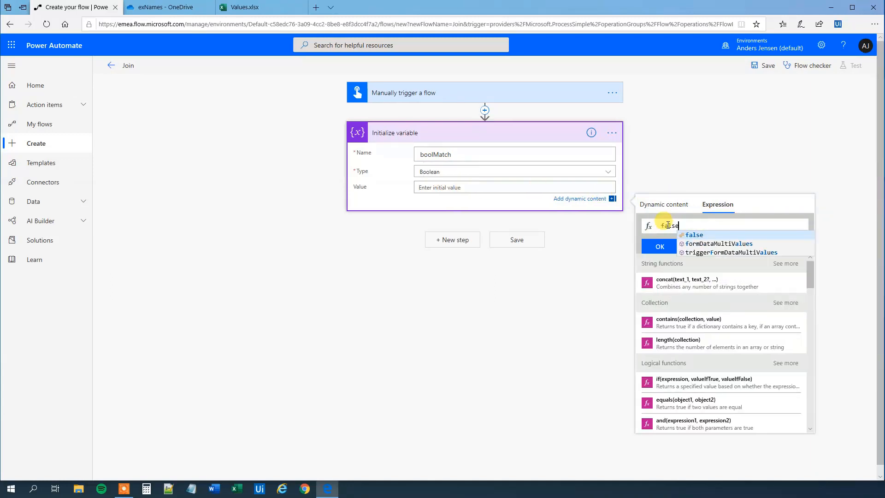
{"action": "left_click", "coordinate": [688, 236]}
{"action": "left_click", "coordinate": [659, 246]}
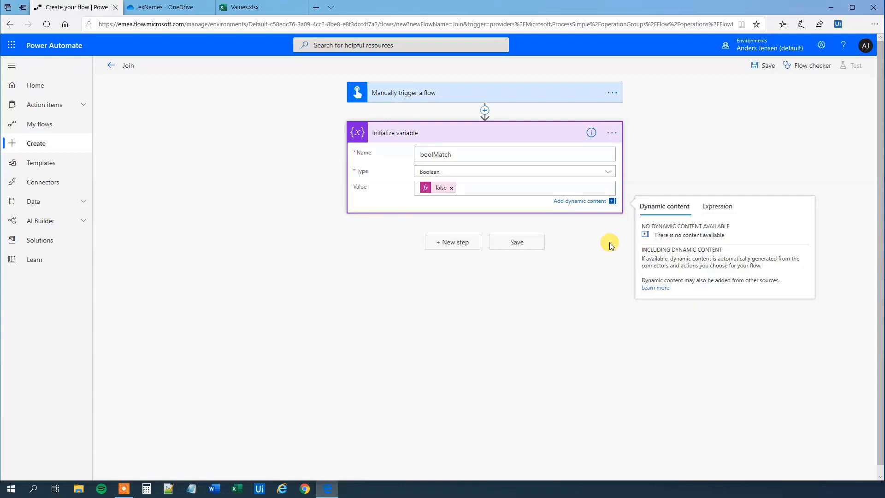
{"action": "left_click", "coordinate": [422, 292]}
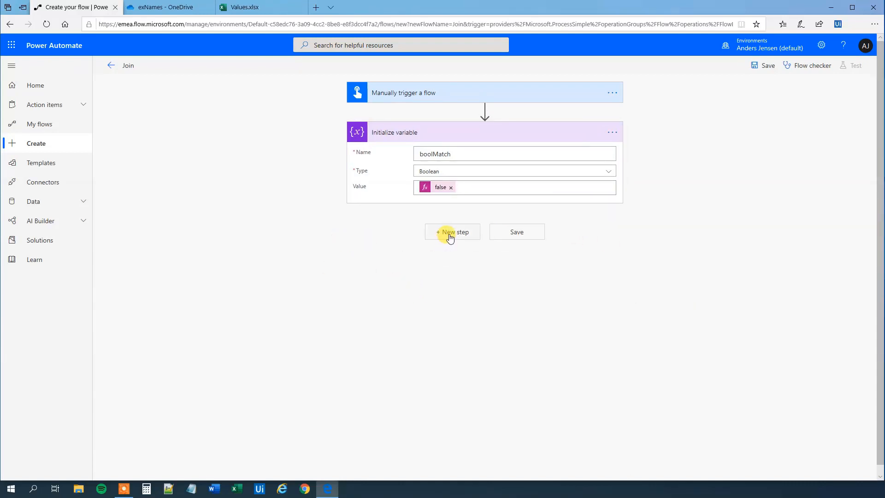
Rename the Initialize variable action to "Initialize boolMatch variable".
{"action": "left_click", "coordinate": [612, 132]}
{"action": "left_click", "coordinate": [637, 142]}
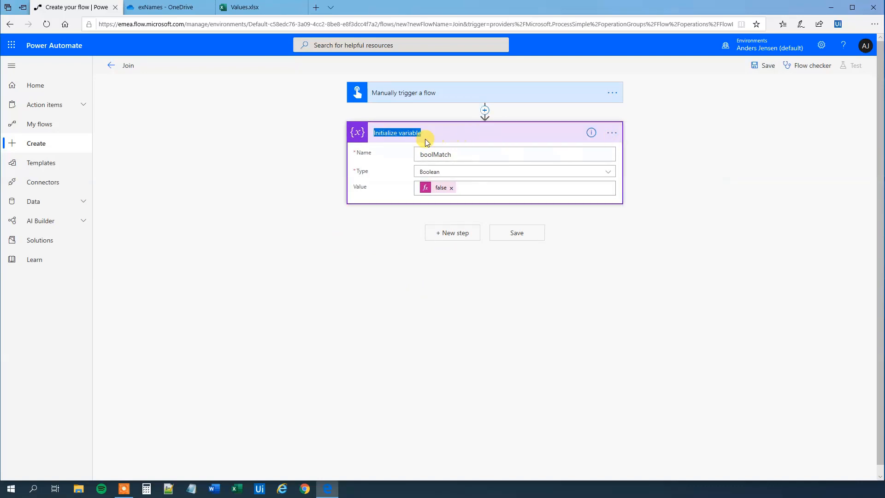
{"action": "left_click", "coordinate": [426, 134]}
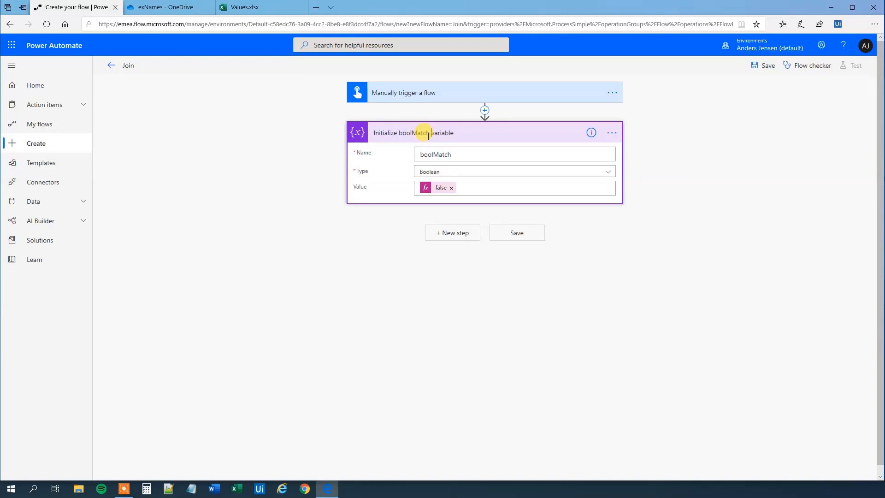
Add a List rows present in a table action and rename it "List rows present in table Blue".
{"action": "left_click", "coordinate": [452, 233]}
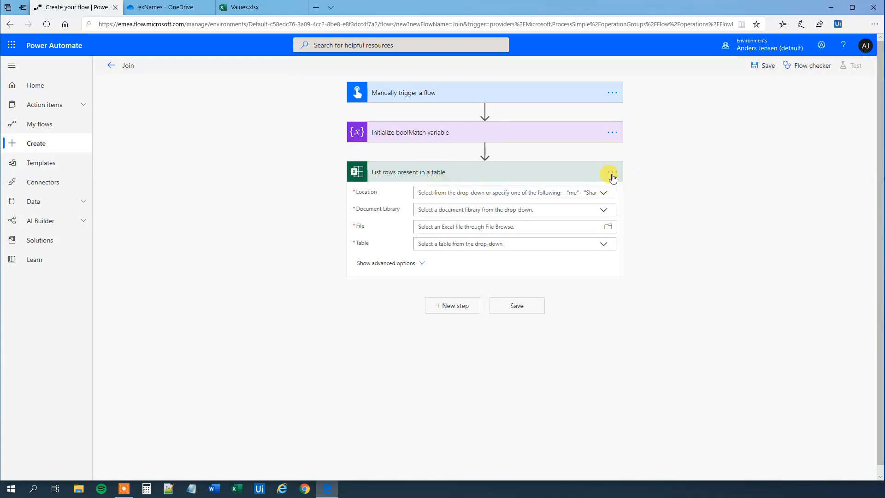
{"action": "left_click", "coordinate": [612, 175]}
{"action": "left_click", "coordinate": [634, 187]}
{"action": "left_click", "coordinate": [435, 173]}
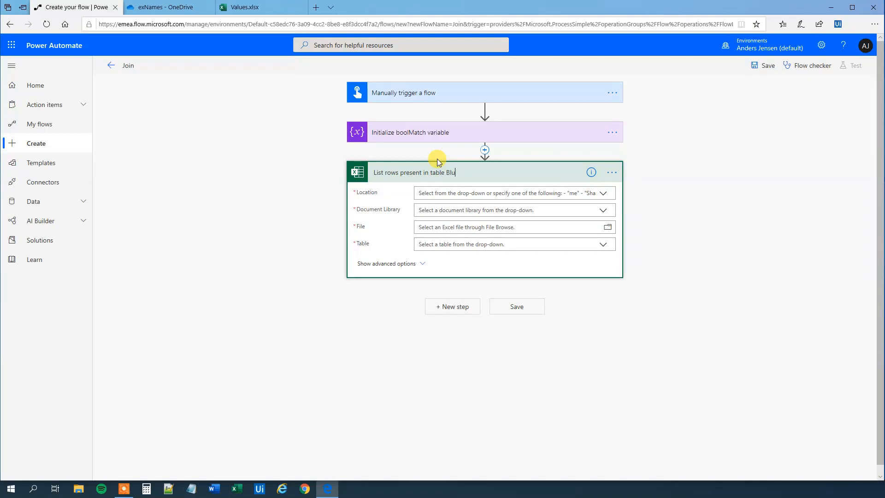
Point the list rows action to OneDrive for Business, library OneDrive, file /exNames/Values.xlsx and table TableBlue.
{"action": "left_click", "coordinate": [599, 193]}
{"action": "left_click", "coordinate": [454, 205]}
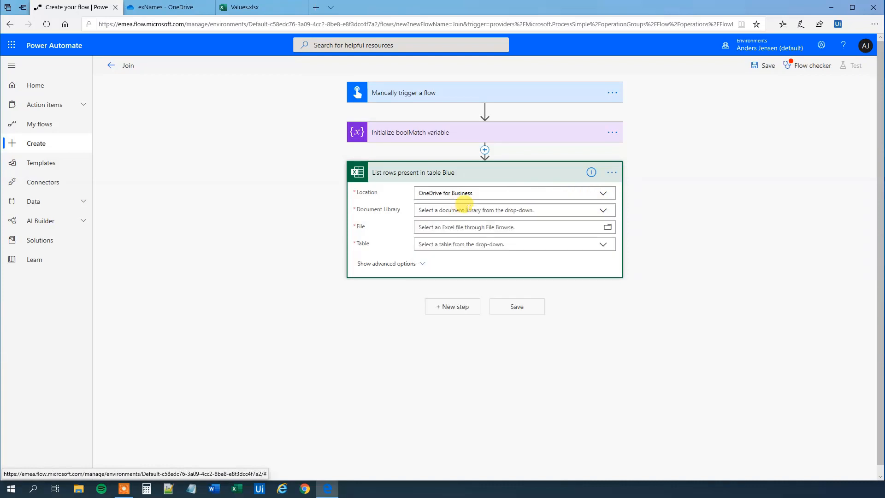
{"action": "left_click", "coordinate": [601, 211]}
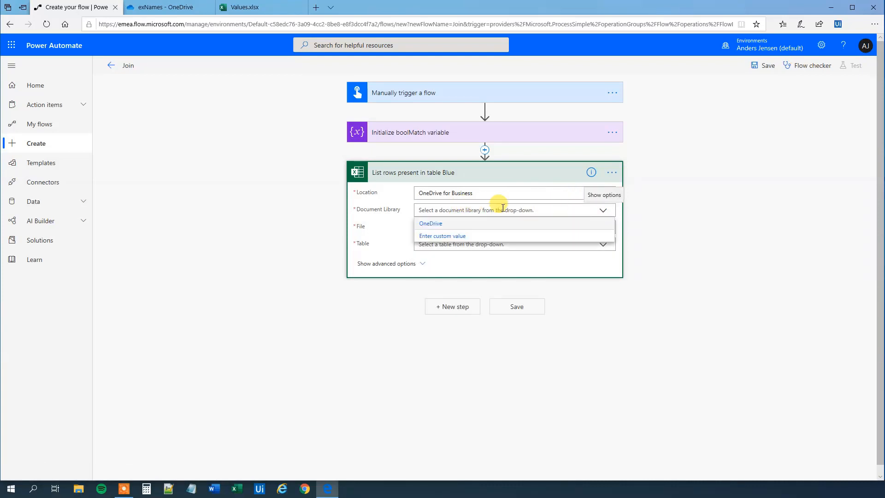
{"action": "left_click", "coordinate": [449, 223]}
{"action": "left_click", "coordinate": [608, 226]}
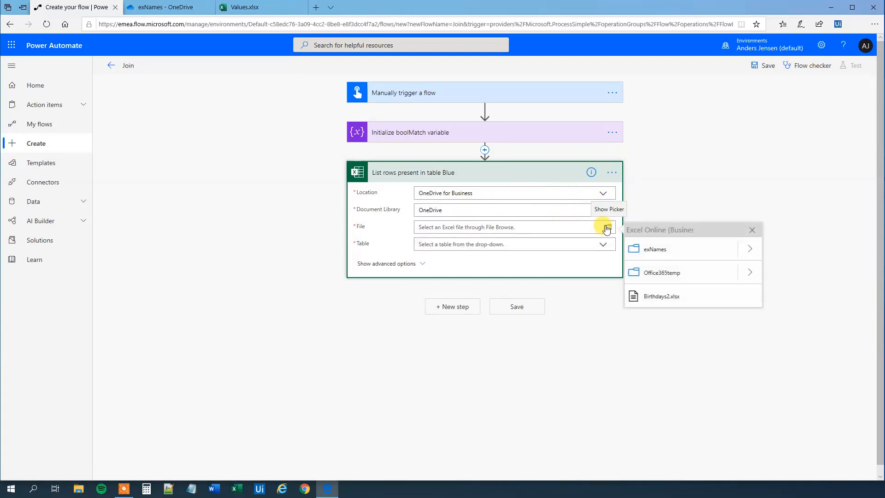
{"action": "left_click", "coordinate": [749, 248]}
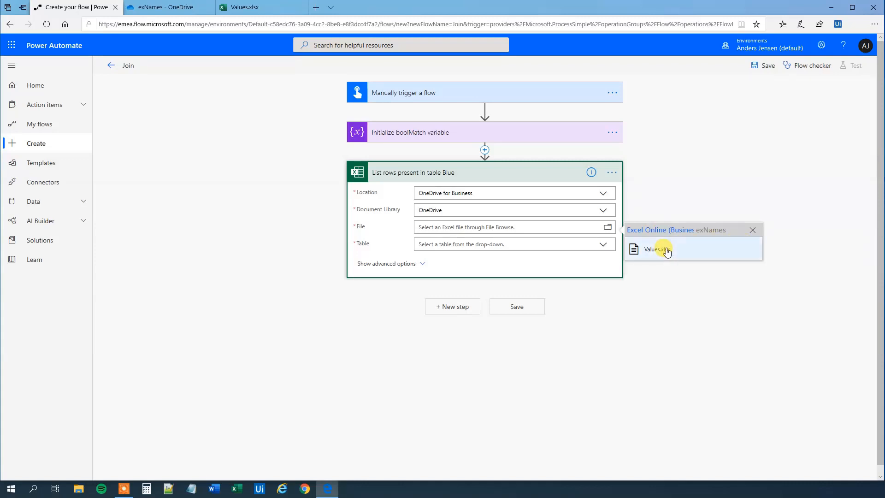
{"action": "left_click", "coordinate": [668, 251]}
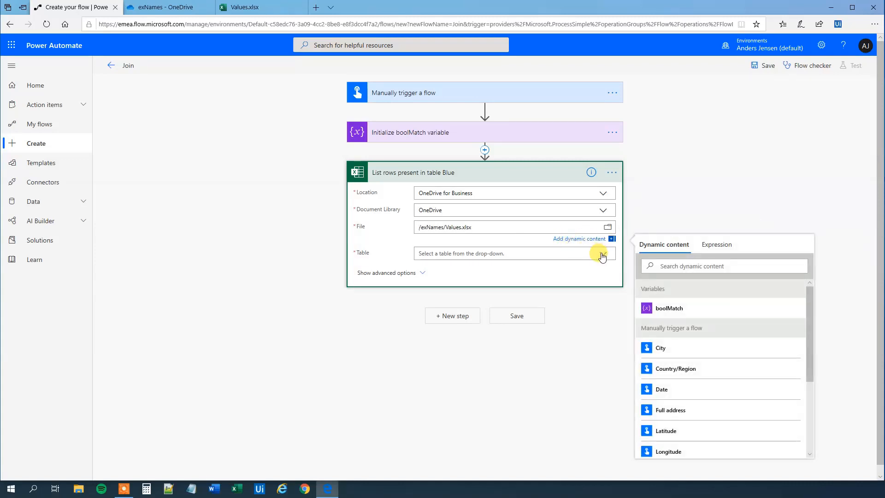
{"action": "left_click", "coordinate": [602, 254]}
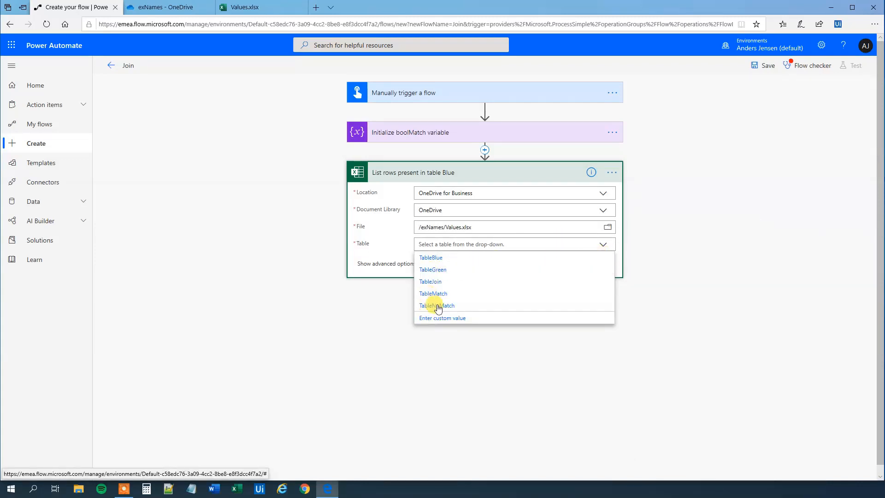
{"action": "left_click", "coordinate": [434, 258]}
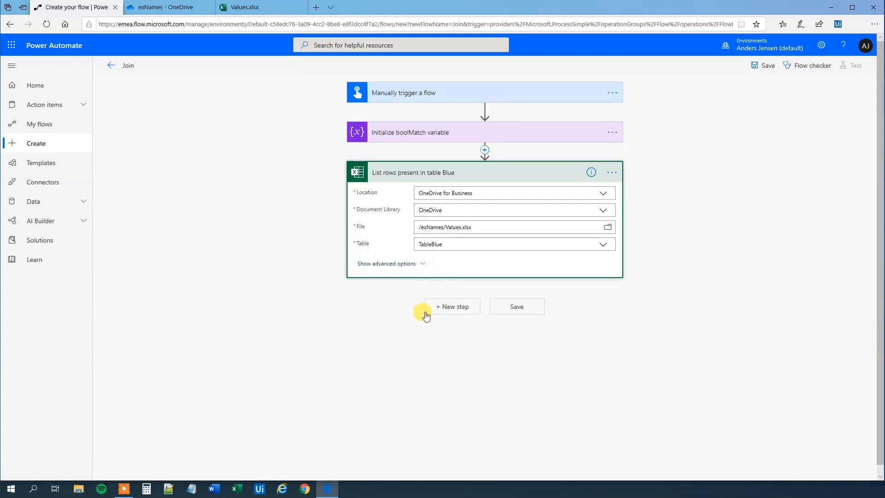
Add an Apply to each loop that uses the value output of List rows present in table Blue.
{"action": "left_click", "coordinate": [438, 305]}
{"action": "type", "text": "a"}
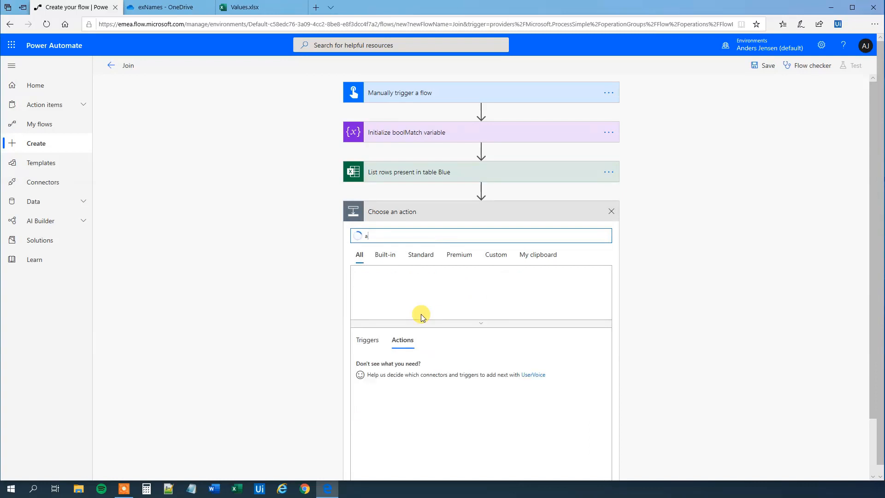
{"action": "type", "text": "pply"}
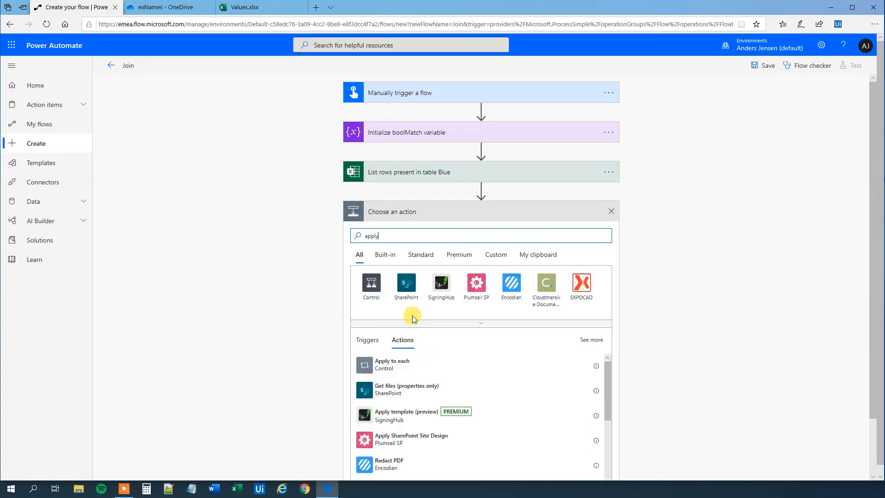
{"action": "left_click", "coordinate": [395, 361]}
{"action": "left_click", "coordinate": [366, 244]}
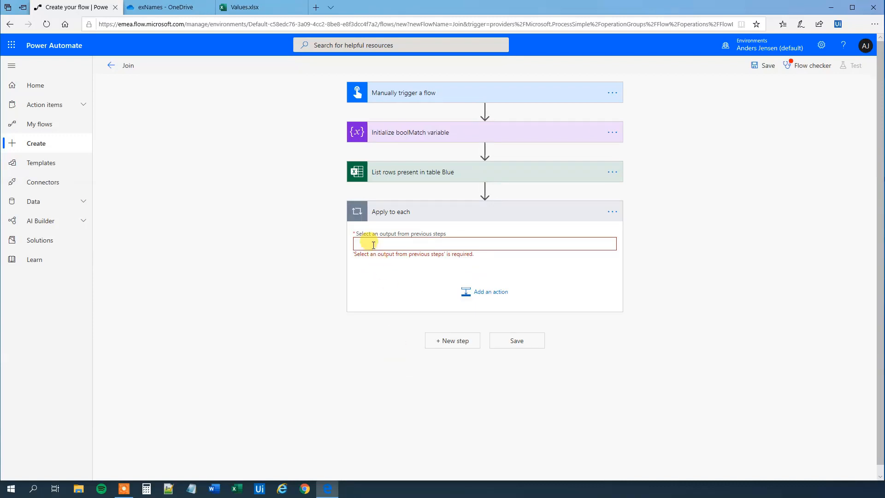
{"action": "left_click", "coordinate": [646, 326]}
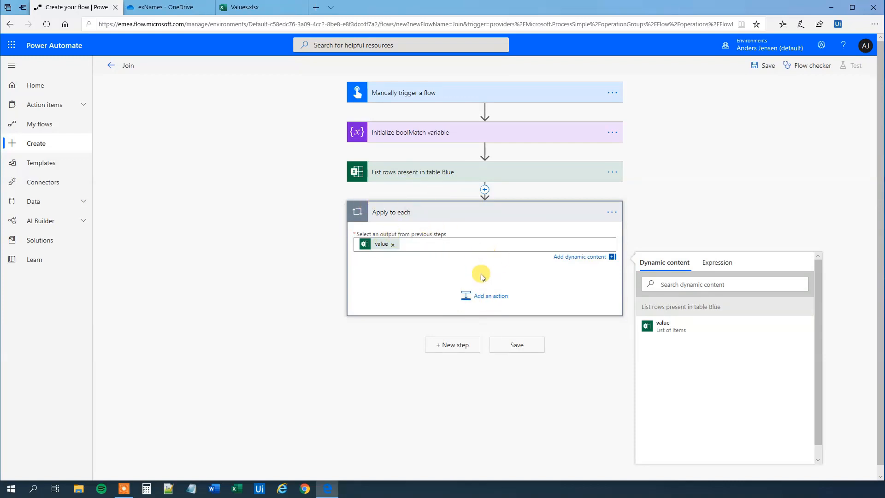
Rename the loop to "Apply to each in Table Blue".
{"action": "left_click", "coordinate": [614, 213]}
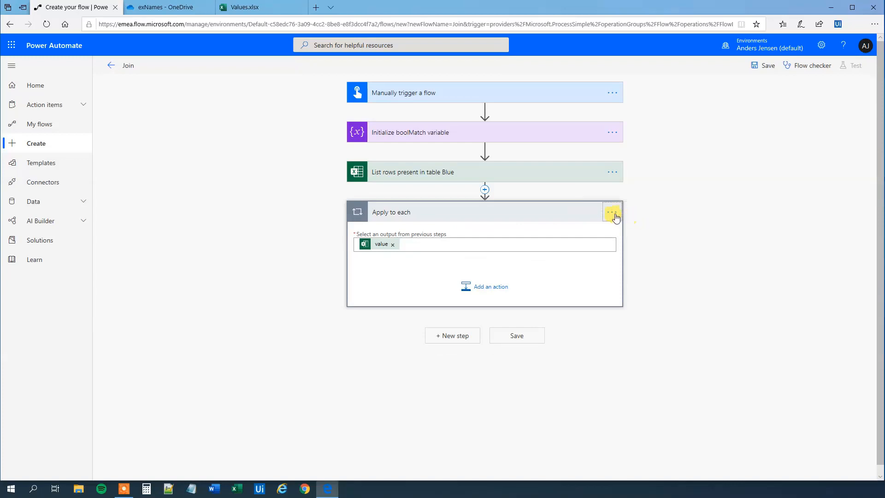
{"action": "left_click", "coordinate": [613, 213]}
{"action": "left_click", "coordinate": [636, 223]}
{"action": "left_click", "coordinate": [413, 213]}
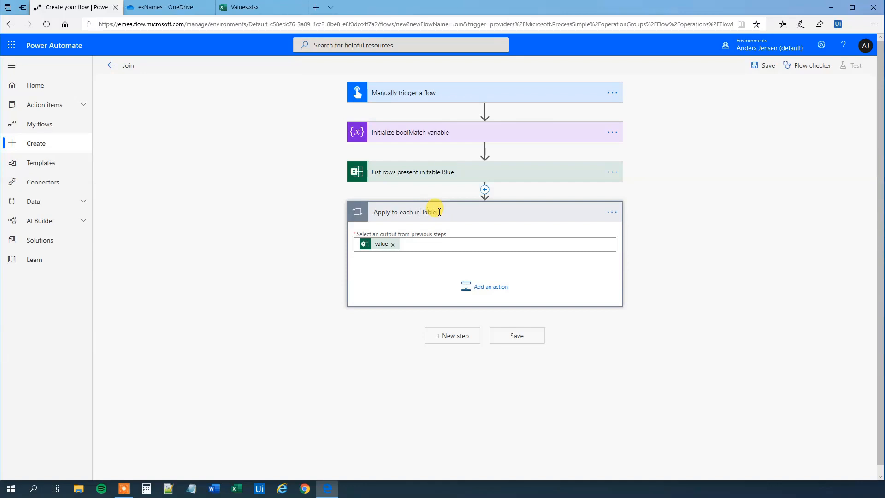
Add an Add a row into a table action inside the Apply to each in Table Blue loop.
{"action": "left_click", "coordinate": [494, 287]}
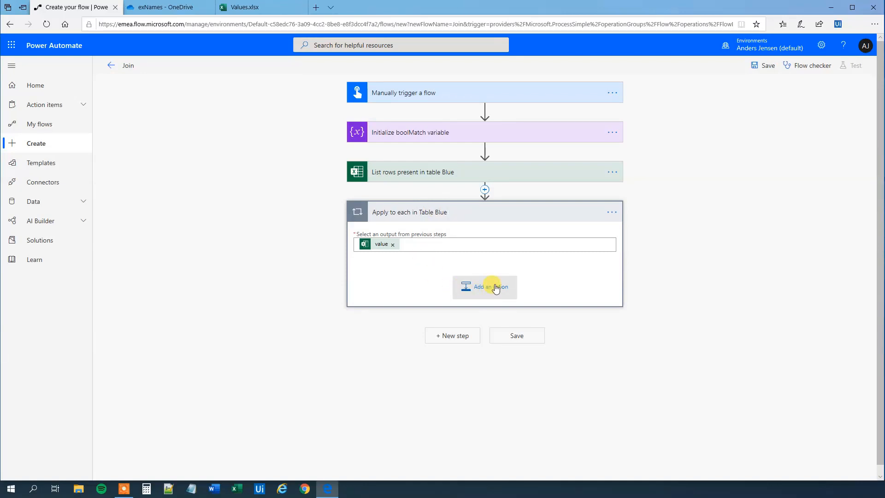
{"action": "left_click", "coordinate": [505, 286]}
{"action": "type", "text": "add a"}
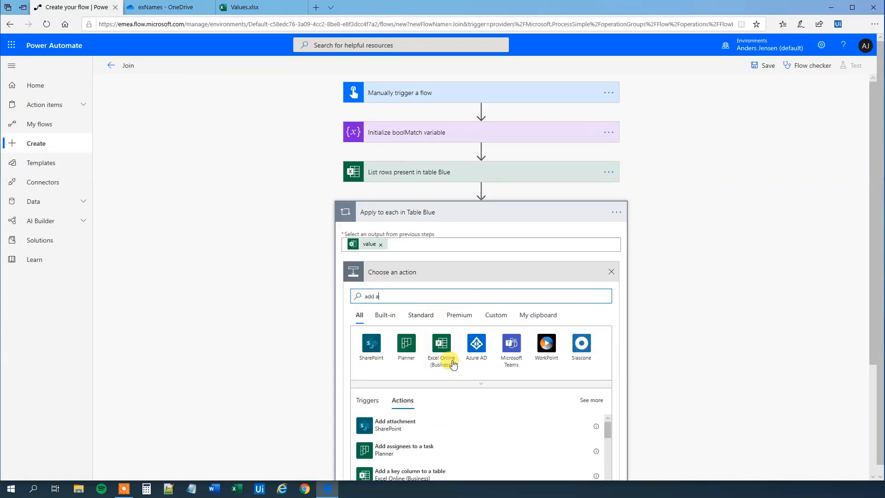
{"action": "scroll", "coordinate": [440, 350], "scroll_direction": "down", "scroll_amount": 1}
{"action": "left_click", "coordinate": [419, 412]}
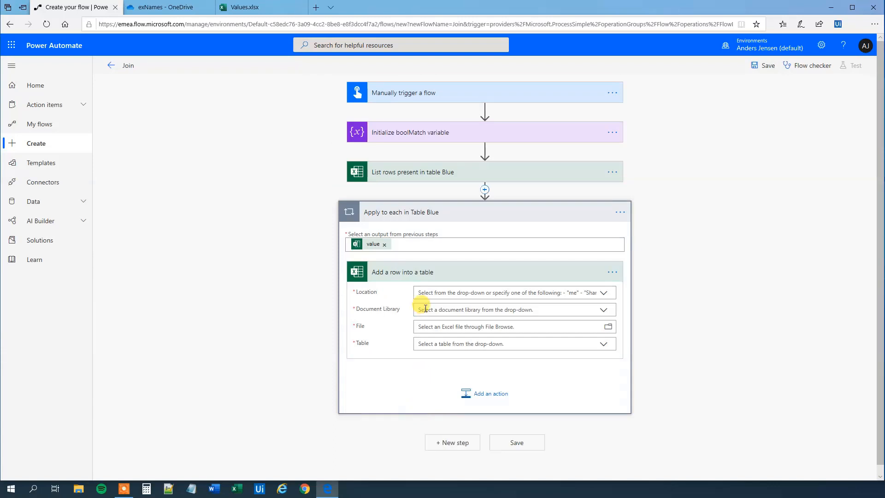
Point the Add a row action to OneDrive for Business, library OneDrive, file /exNames/Values.xlsx and table TableJoin.
{"action": "left_click", "coordinate": [602, 295]}
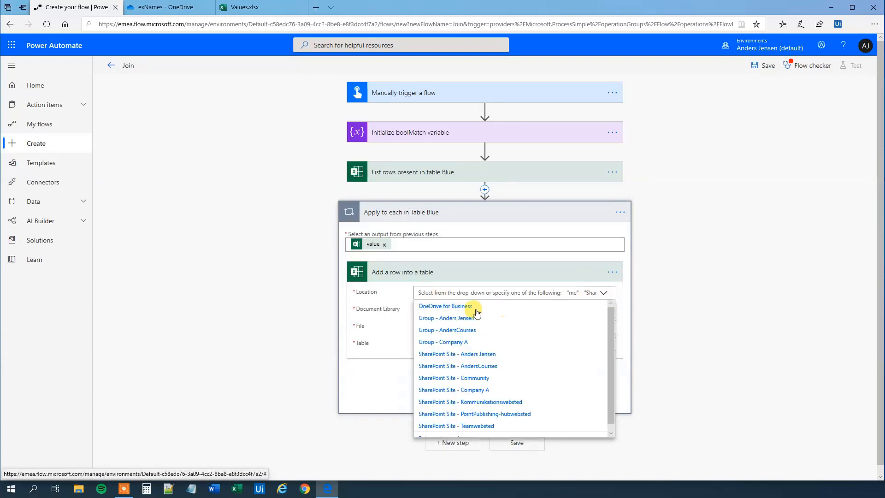
{"action": "left_click", "coordinate": [462, 306]}
{"action": "left_click", "coordinate": [602, 309]}
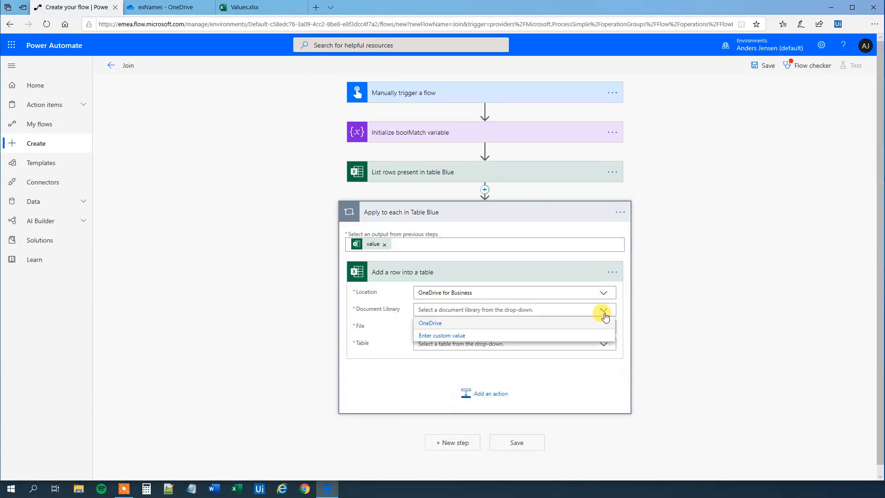
{"action": "left_click", "coordinate": [467, 322]}
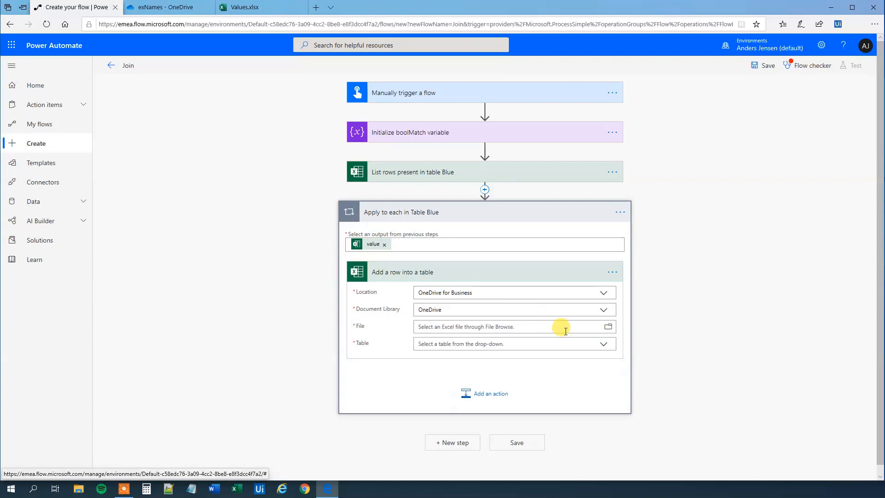
{"action": "left_click", "coordinate": [607, 326]}
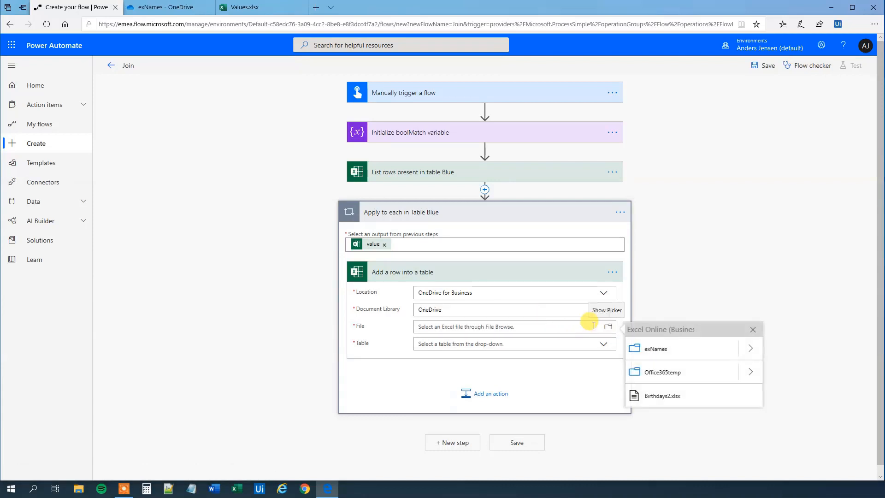
{"action": "left_click", "coordinate": [751, 350]}
{"action": "left_click", "coordinate": [675, 353]}
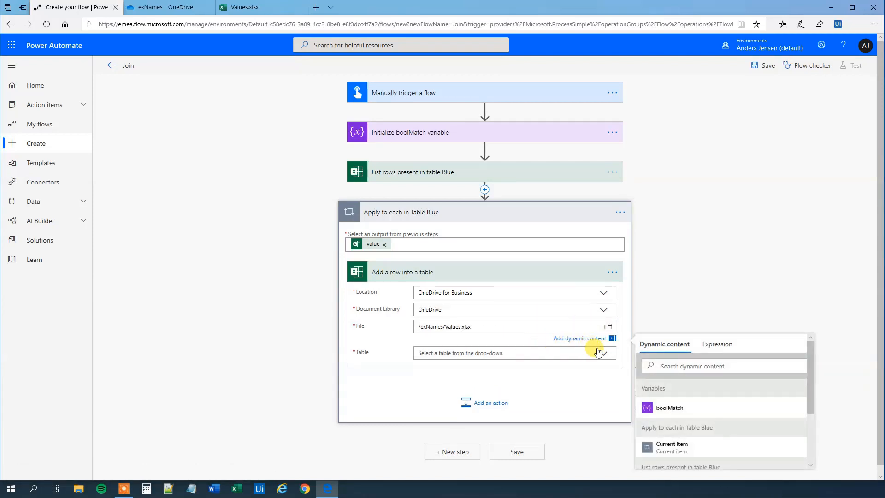
{"action": "left_click", "coordinate": [602, 354]}
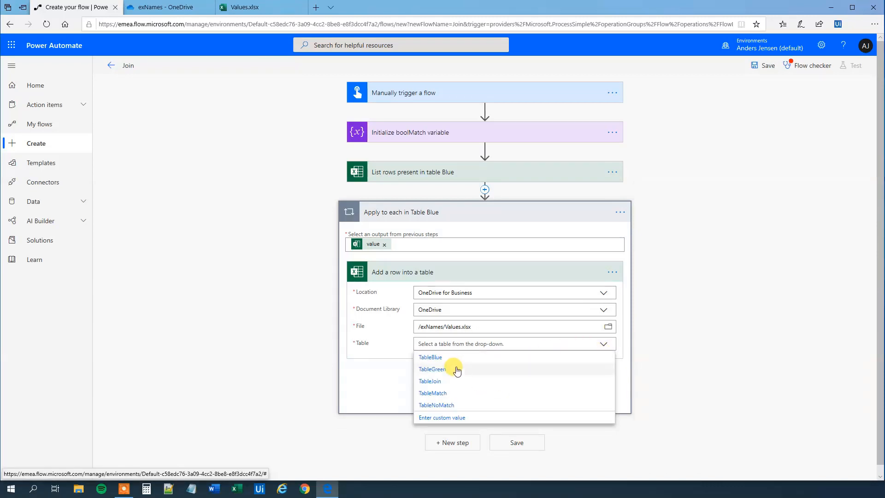
{"action": "left_click", "coordinate": [437, 382]}
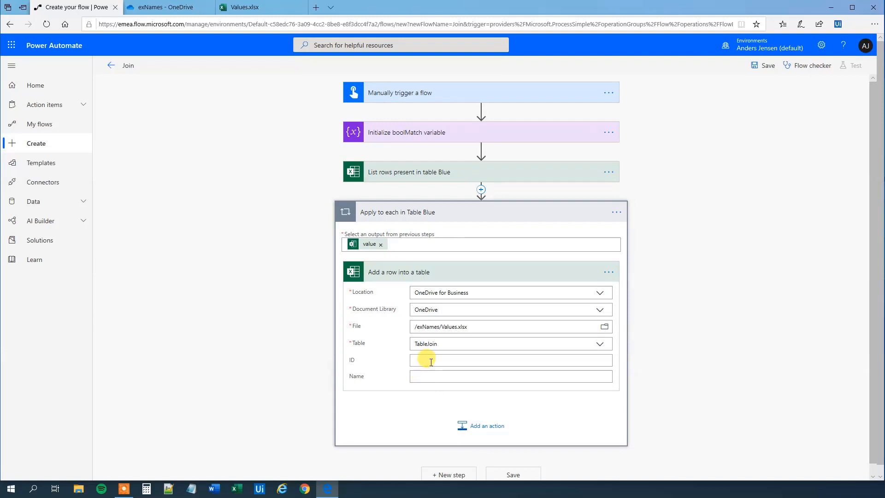
Fill the row's ID and Name columns with the ID and Name outputs of List rows present in table Blue.
{"action": "left_click", "coordinate": [431, 362]}
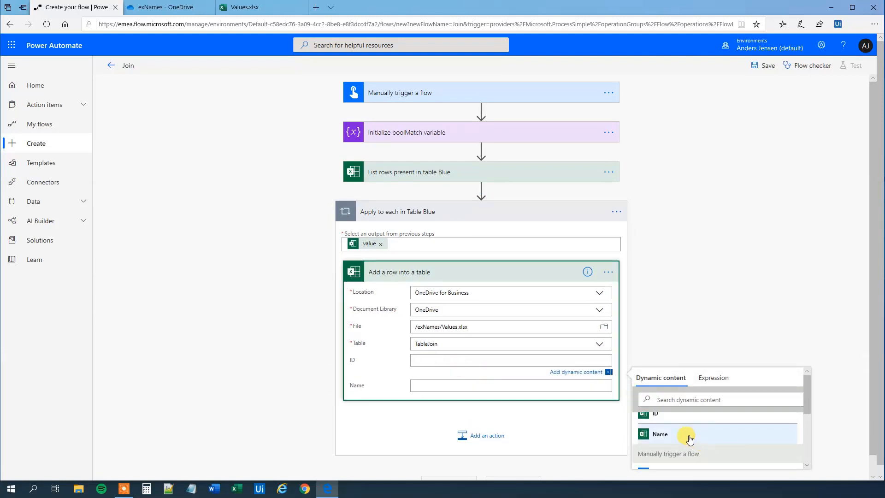
{"action": "left_click", "coordinate": [669, 420]}
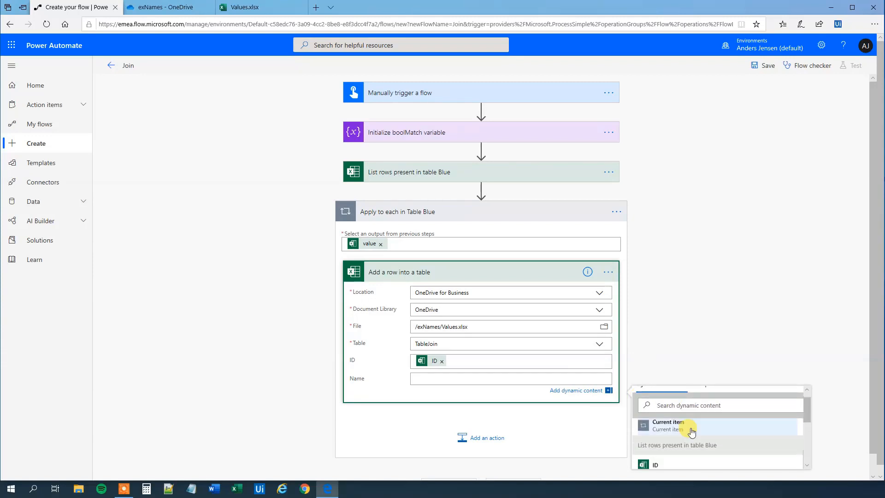
{"action": "left_click", "coordinate": [675, 439]}
Rename the Add a row action to "Add a row into table Join".
{"action": "left_click", "coordinate": [607, 275]}
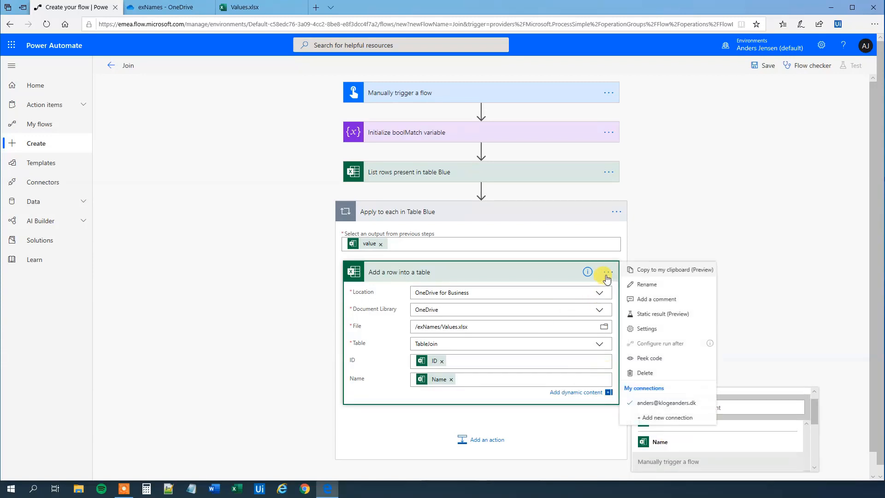
{"action": "left_click", "coordinate": [630, 280]}
{"action": "left_click", "coordinate": [605, 274]}
{"action": "left_click", "coordinate": [636, 282]}
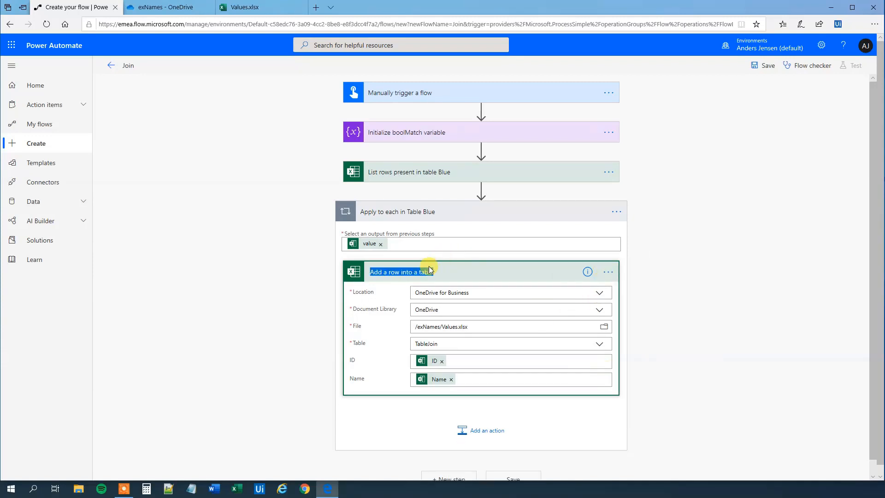
{"action": "left_click", "coordinate": [430, 271]}
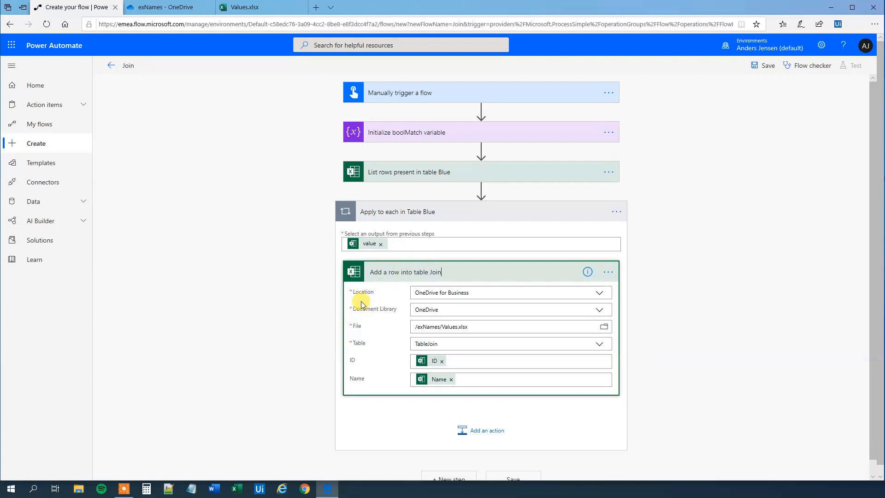
{"action": "left_click", "coordinate": [303, 306]}
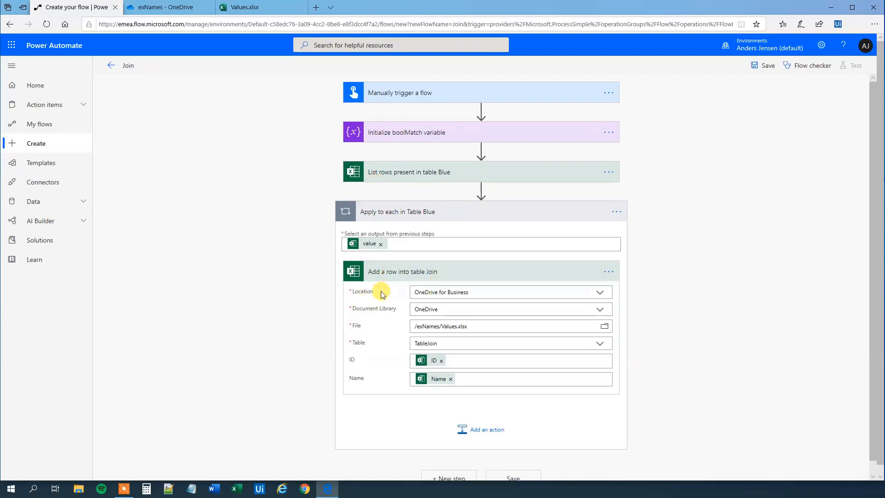
Add a List rows present in a table action after the blue loop and rename it "List rows present in table Green".
{"action": "left_click", "coordinate": [252, 13]}
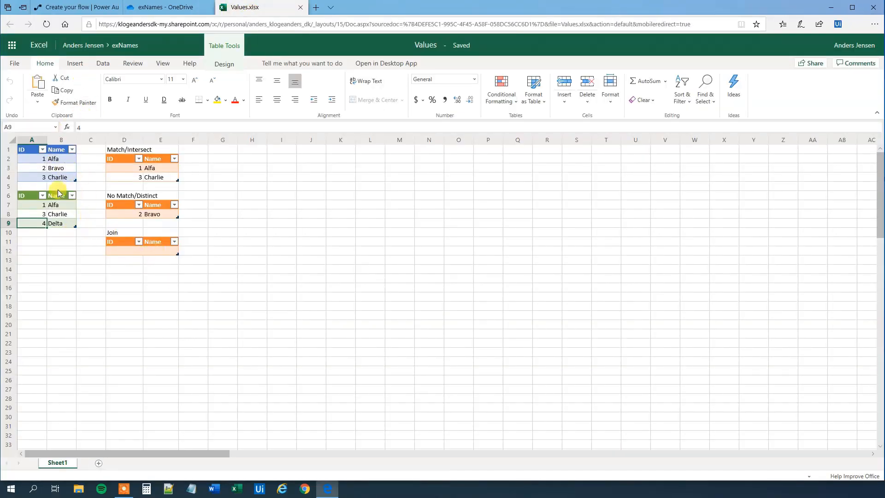
{"action": "left_click", "coordinate": [69, 8]}
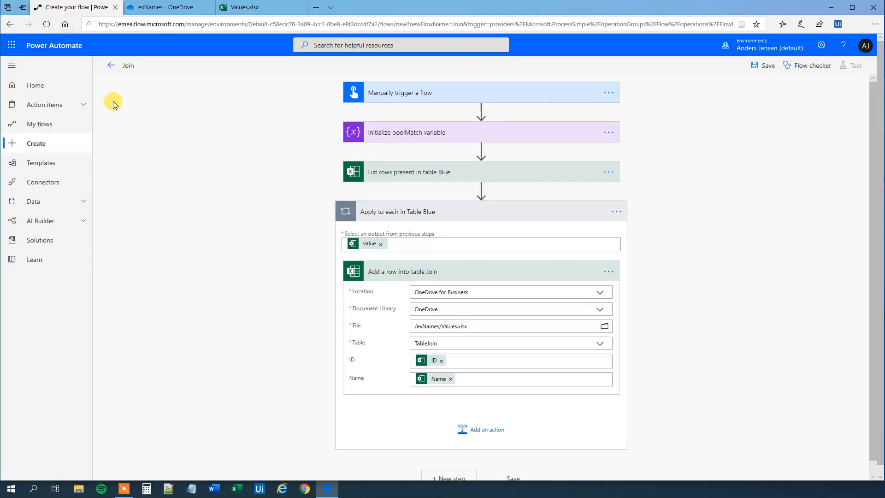
{"action": "scroll", "coordinate": [381, 262], "scroll_direction": "down", "scroll_amount": 1}
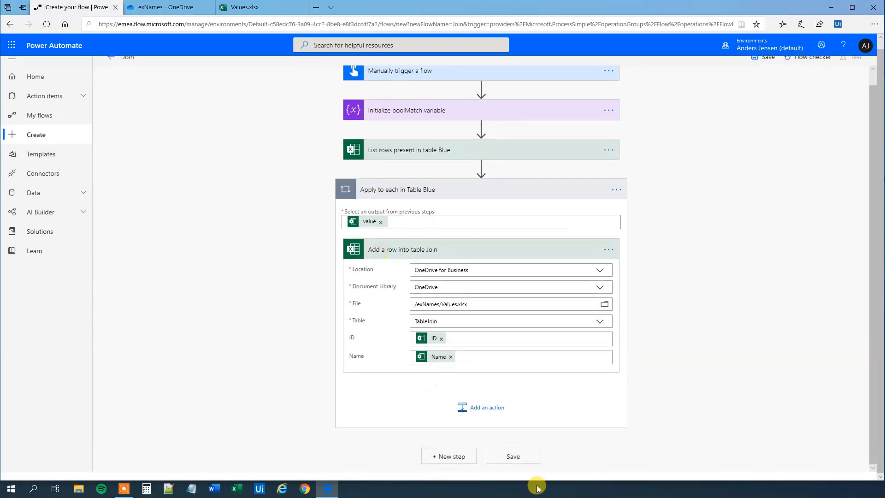
{"action": "left_click", "coordinate": [450, 456]}
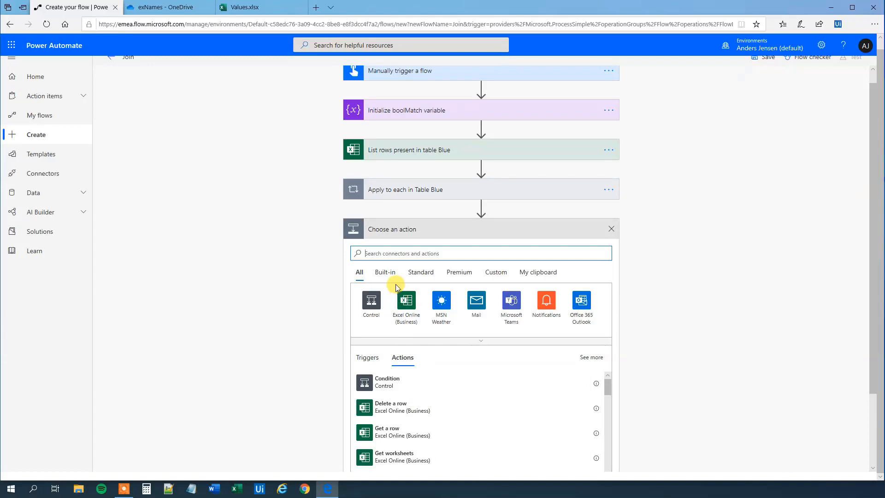
{"action": "type", "text": "list"}
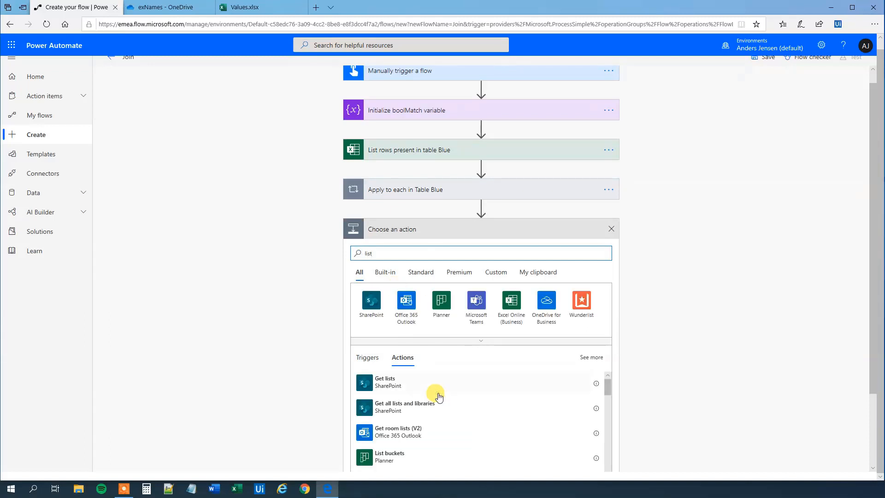
{"action": "scroll", "coordinate": [439, 397], "scroll_direction": "down", "scroll_amount": 3}
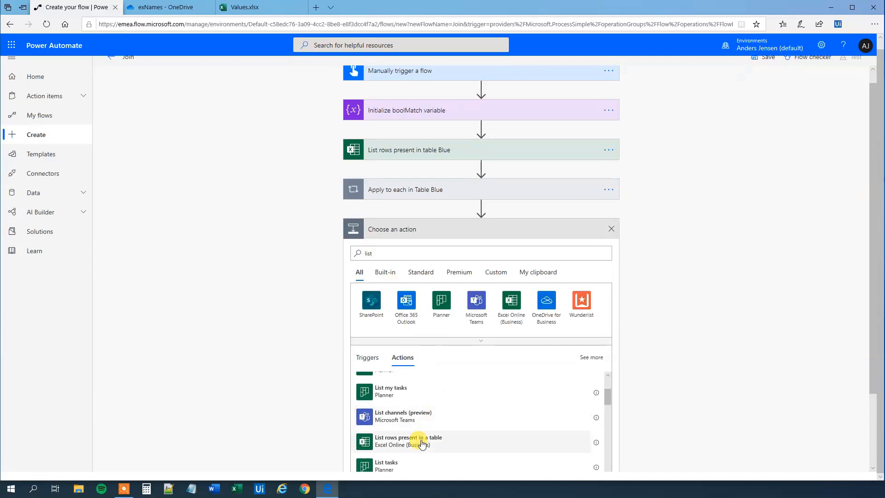
{"action": "left_click", "coordinate": [422, 443]}
{"action": "left_click", "coordinate": [611, 243]}
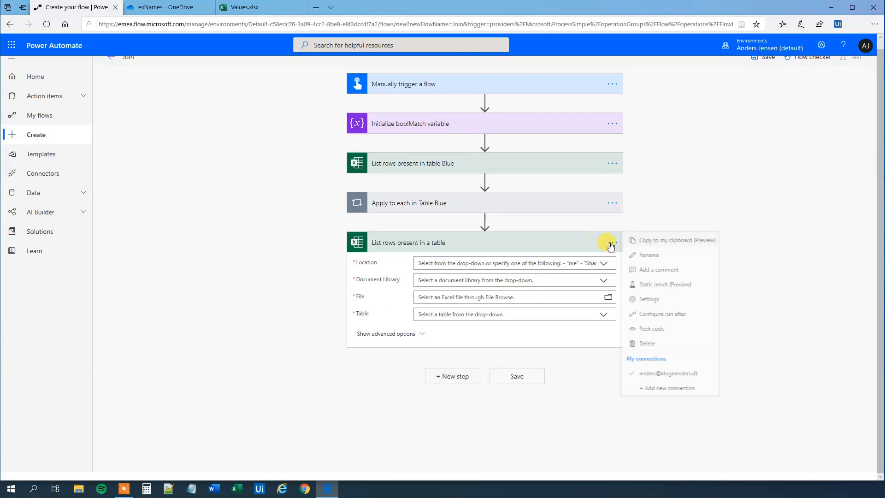
{"action": "left_click", "coordinate": [639, 256]}
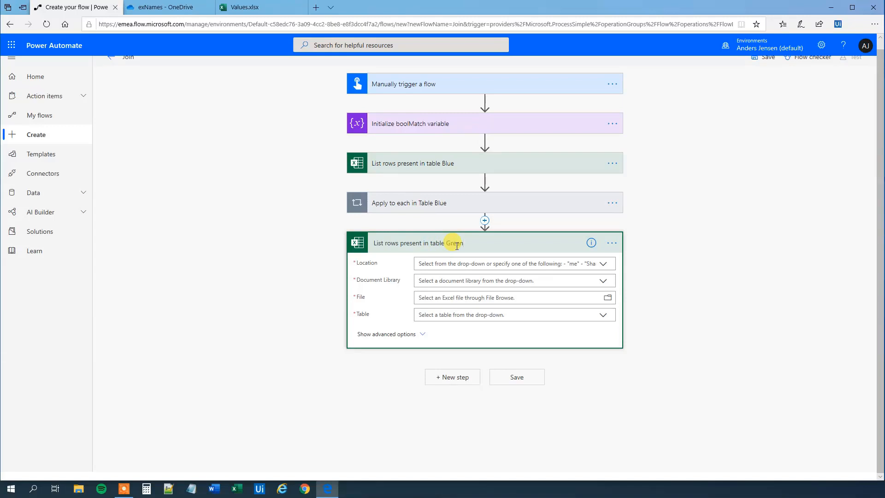
Point List rows present in table Green to OneDrive for Business, library OneDrive, file /exNames/Values.xlsx and table TableGreen.
{"action": "left_click", "coordinate": [603, 262]}
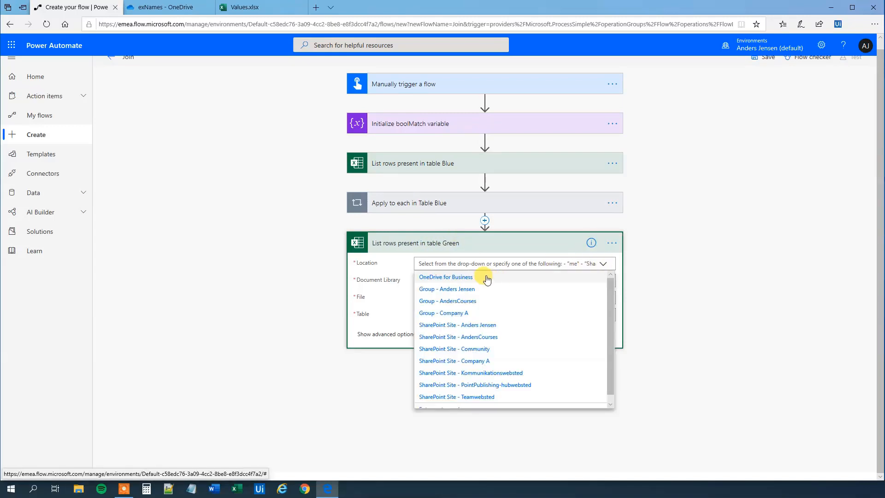
{"action": "left_click", "coordinate": [487, 278]}
{"action": "left_click", "coordinate": [601, 282]}
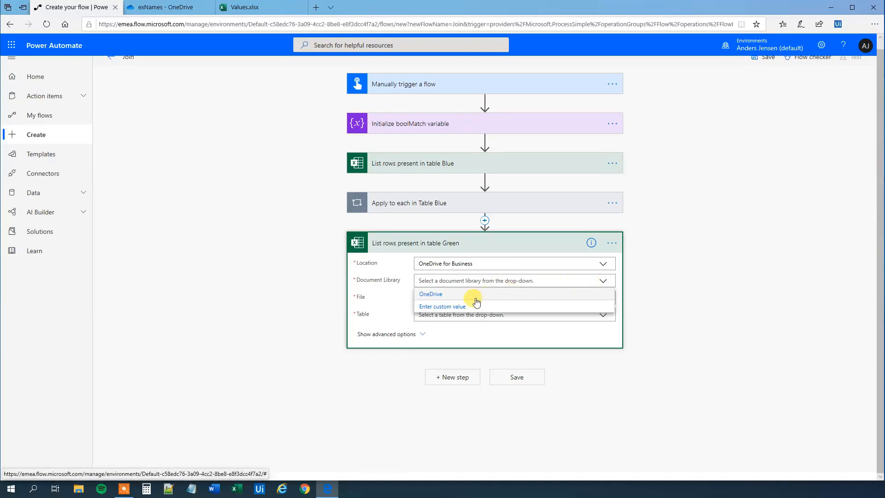
{"action": "left_click", "coordinate": [468, 292]}
{"action": "left_click", "coordinate": [607, 300]}
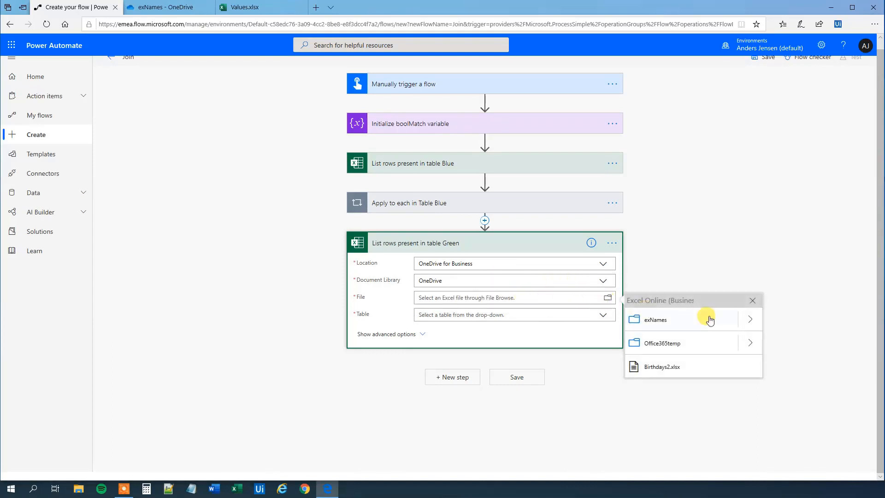
{"action": "left_click", "coordinate": [750, 317]}
{"action": "left_click", "coordinate": [695, 329]}
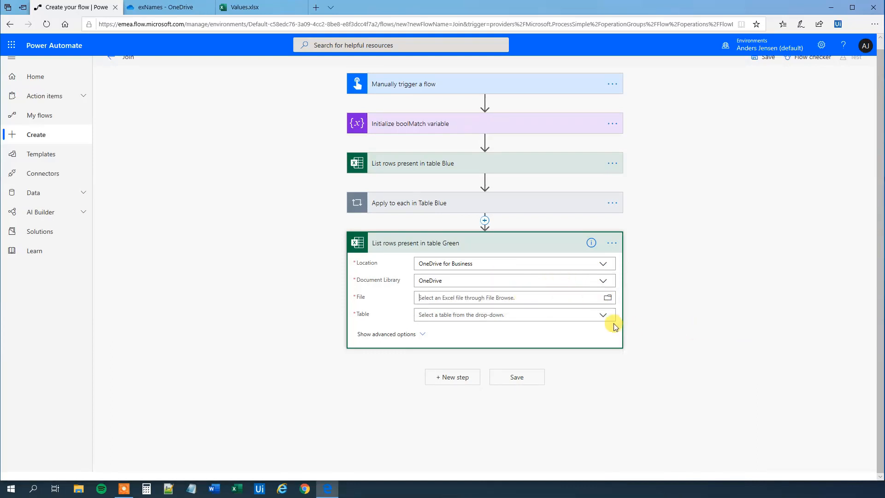
{"action": "left_click", "coordinate": [607, 322]}
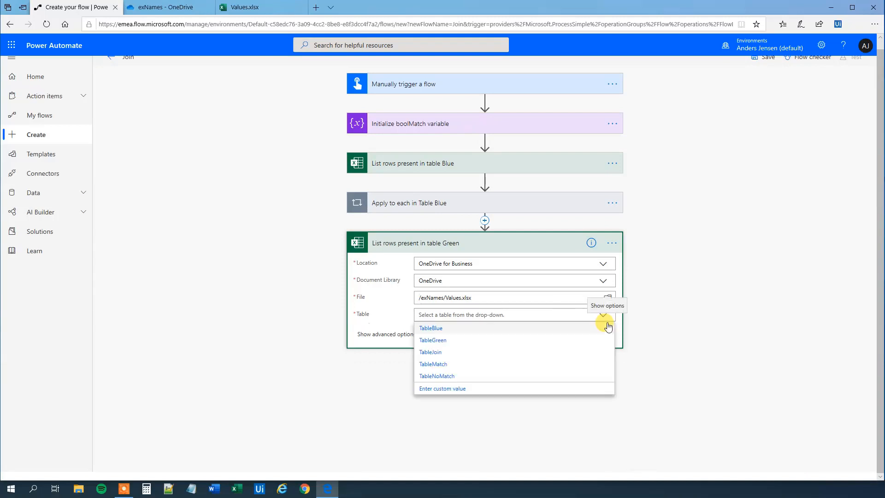
{"action": "left_click", "coordinate": [463, 340]}
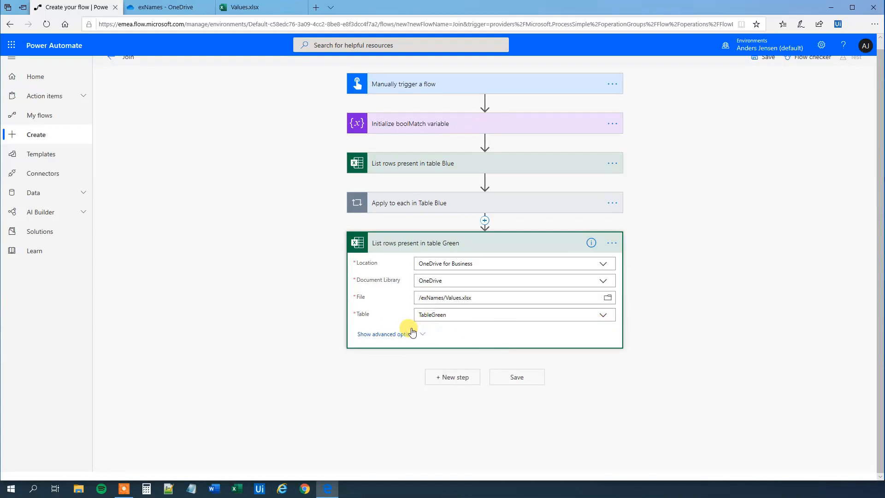
Add an Apply to each loop that uses the value output of List rows present in table Green.
{"action": "left_click", "coordinate": [454, 379]}
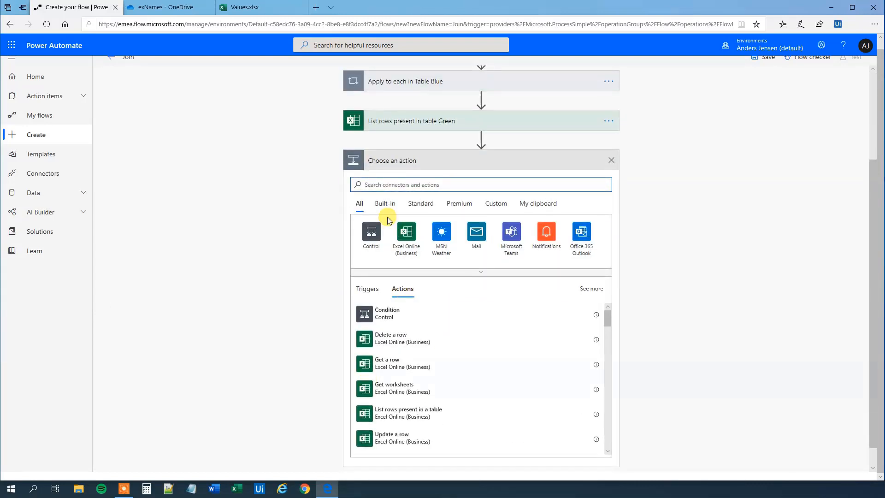
{"action": "type", "text": "apply"}
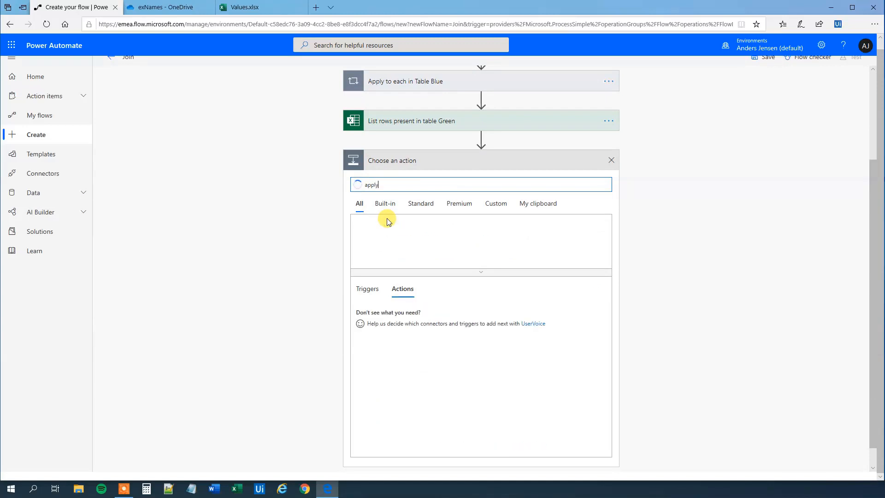
{"action": "left_click", "coordinate": [399, 311]}
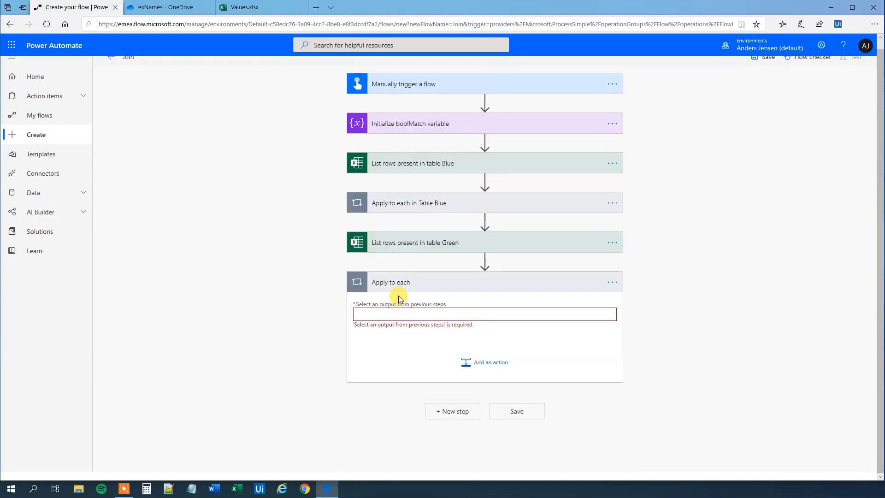
{"action": "left_click", "coordinate": [395, 317]}
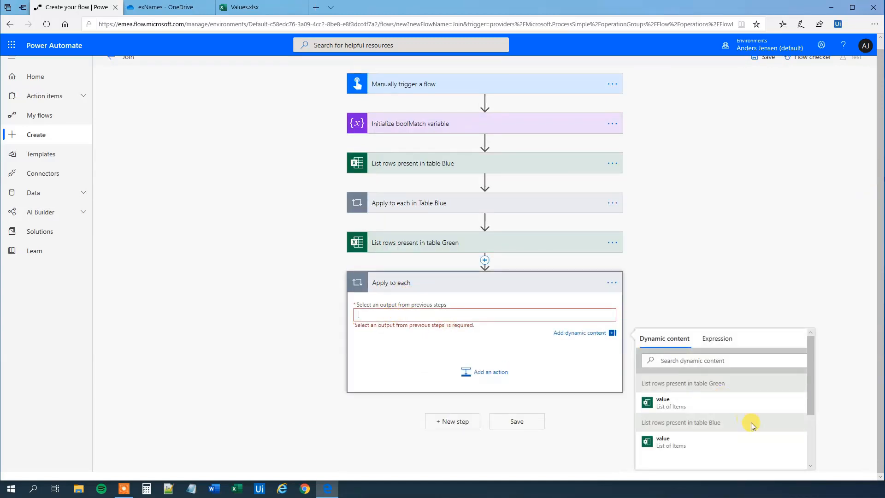
{"action": "left_click", "coordinate": [685, 401]}
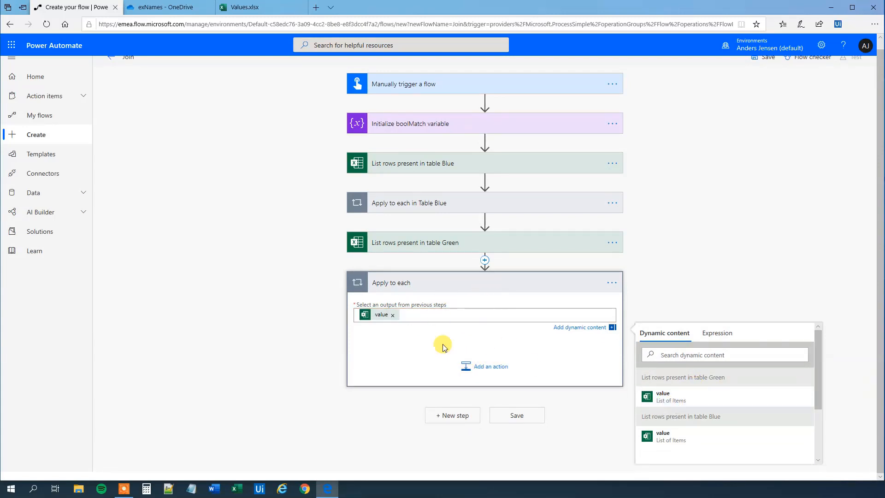
Inside the green table's loop, add a nested Apply to each that uses the value output of List rows present in table Blue.
{"action": "left_click", "coordinate": [483, 367]}
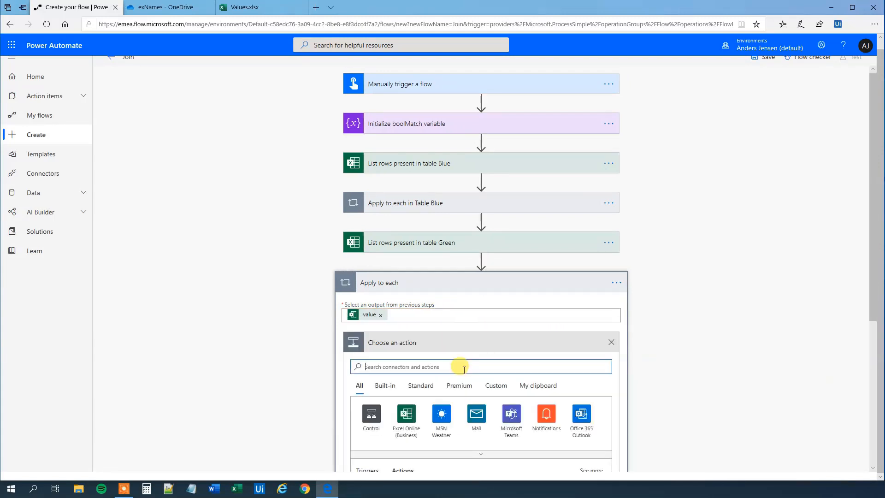
{"action": "type", "text": "ap"}
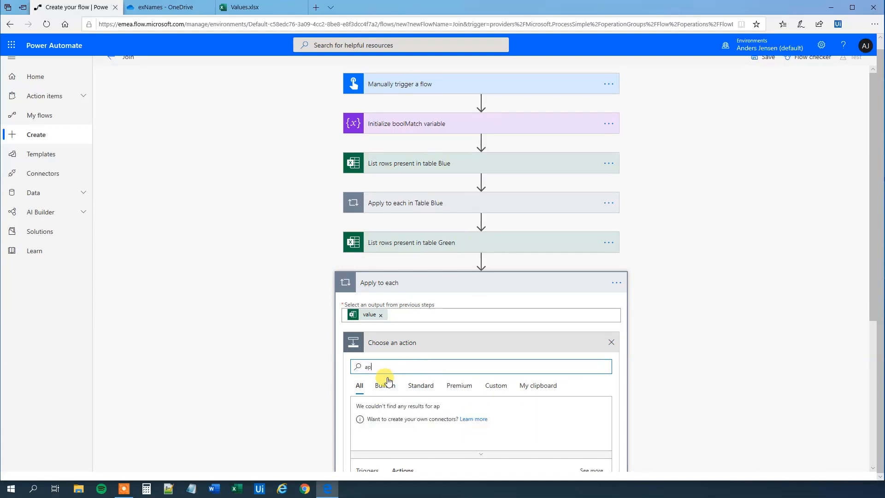
{"action": "type", "text": "ply"}
{"action": "scroll", "coordinate": [397, 378], "scroll_direction": "down", "scroll_amount": 3}
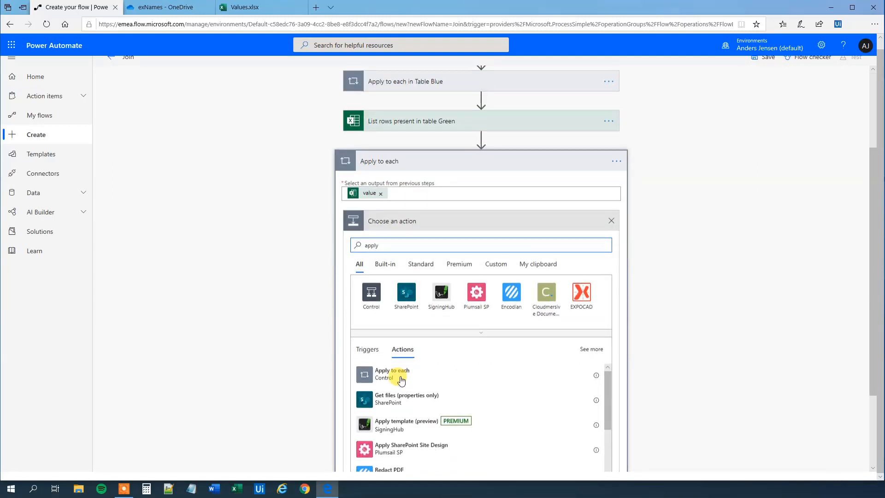
{"action": "left_click", "coordinate": [408, 376]}
{"action": "scroll", "coordinate": [406, 367], "scroll_direction": "down", "scroll_amount": 1}
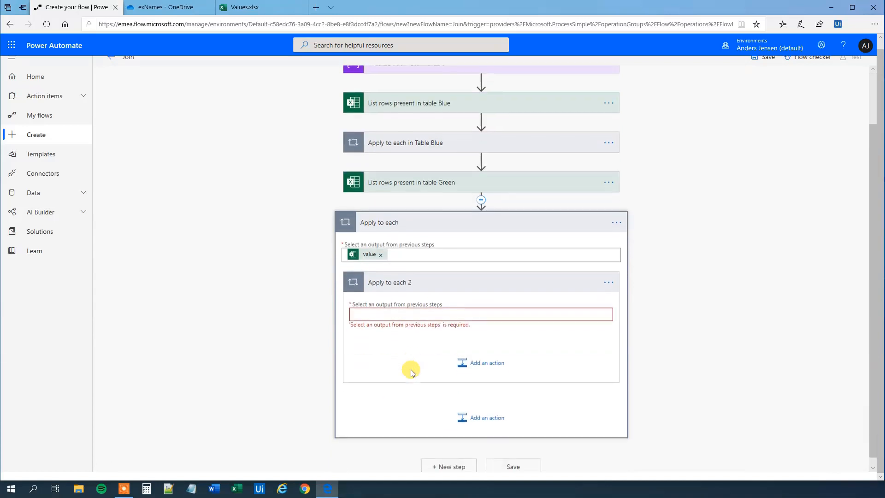
{"action": "left_click", "coordinate": [411, 316]}
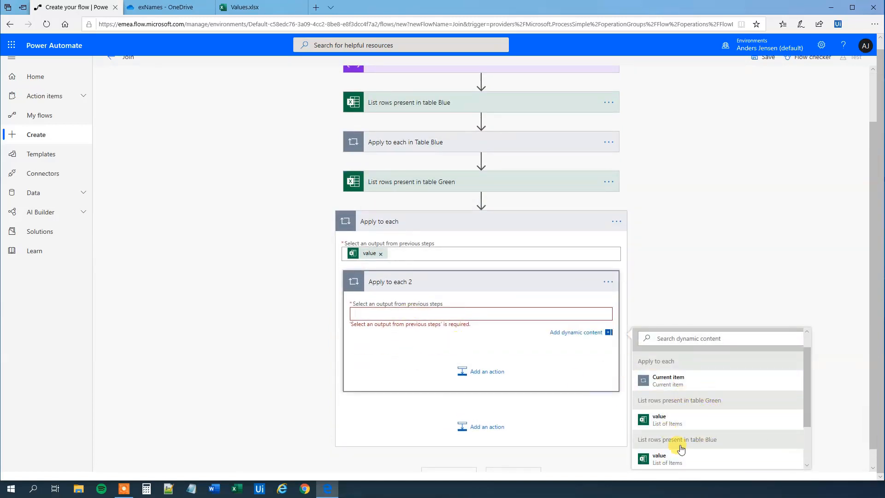
{"action": "left_click", "coordinate": [655, 458]}
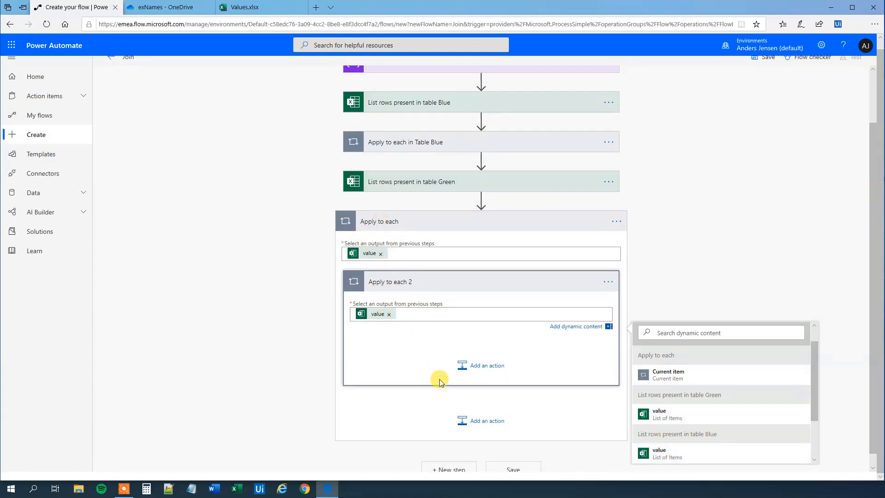
Check the blue and green tables in Values.xlsx, return to the flow and add a Condition inside Apply to each 2.
{"action": "left_click", "coordinate": [261, 9]}
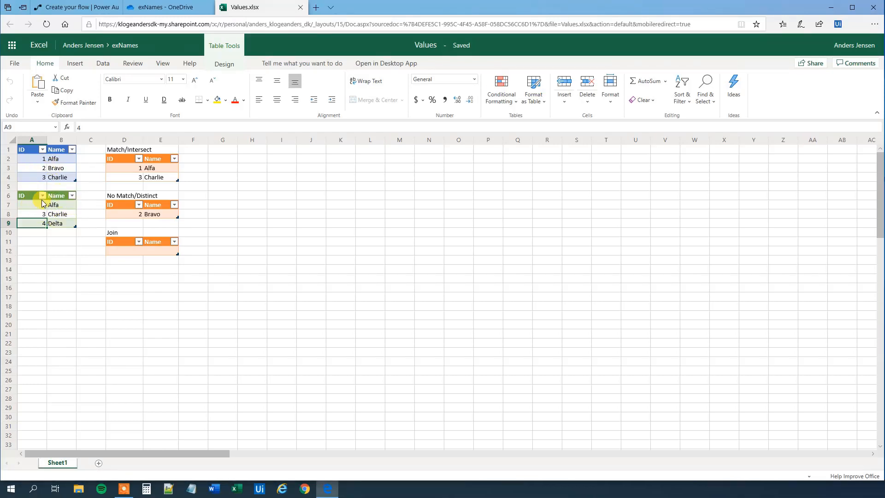
{"action": "left_click", "coordinate": [78, 7]}
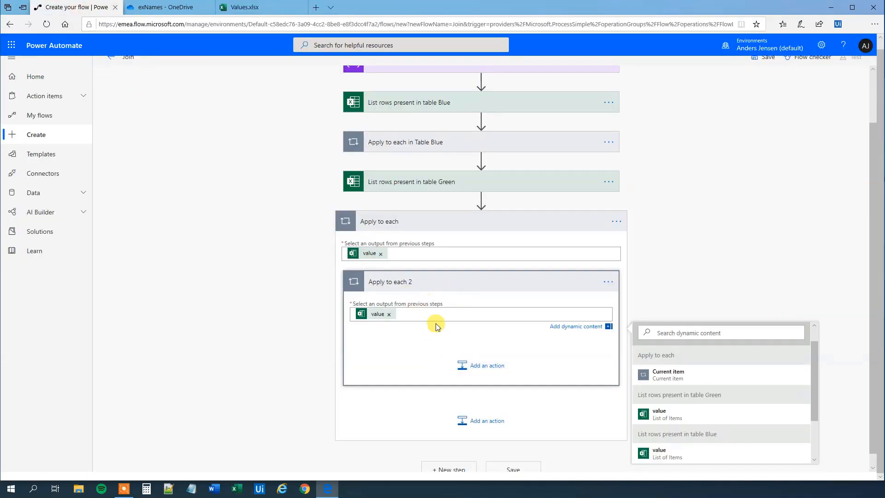
{"action": "left_click", "coordinate": [484, 366]}
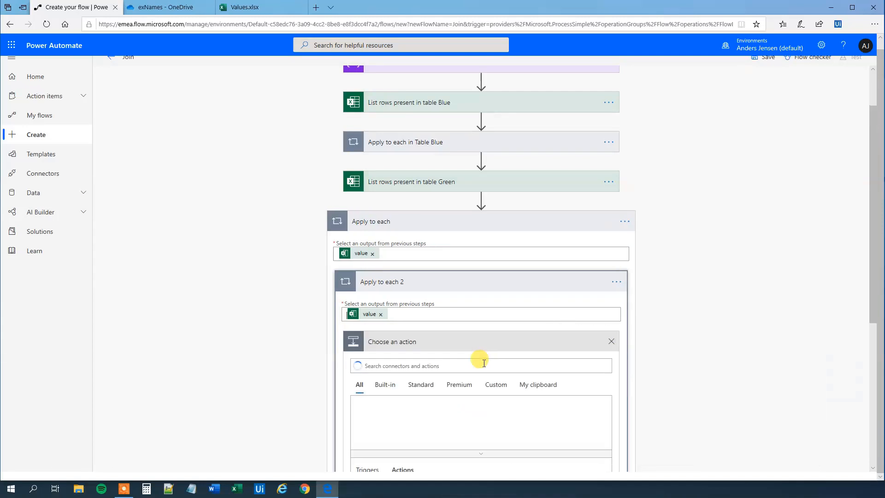
{"action": "type", "text": "condi"}
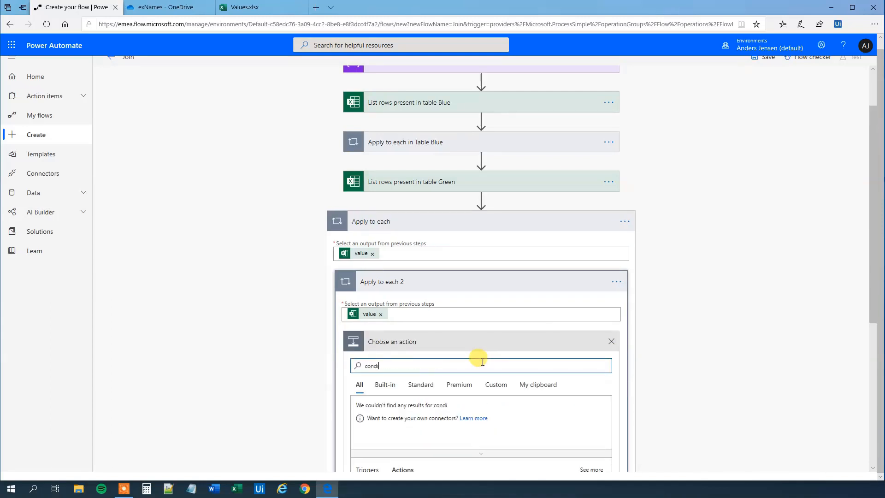
{"action": "scroll", "coordinate": [490, 368], "scroll_direction": "down", "scroll_amount": 3}
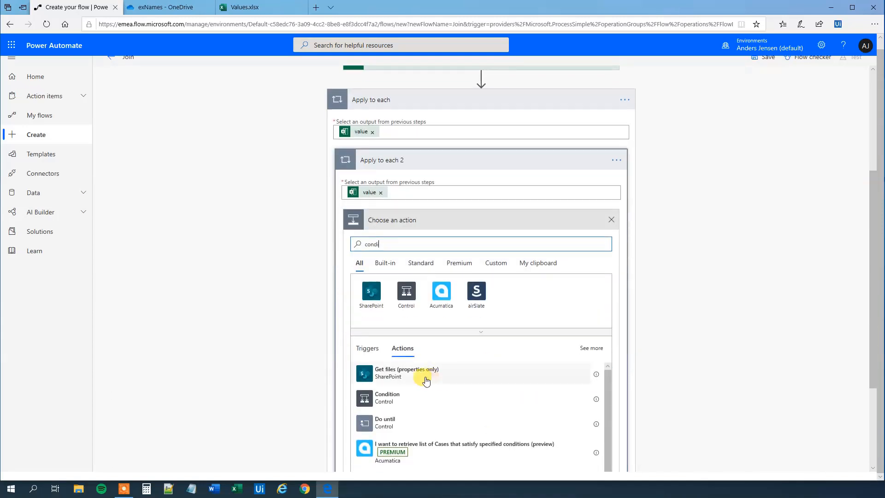
{"action": "left_click", "coordinate": [405, 395]}
{"action": "scroll", "coordinate": [401, 361], "scroll_direction": "down", "scroll_amount": 3}
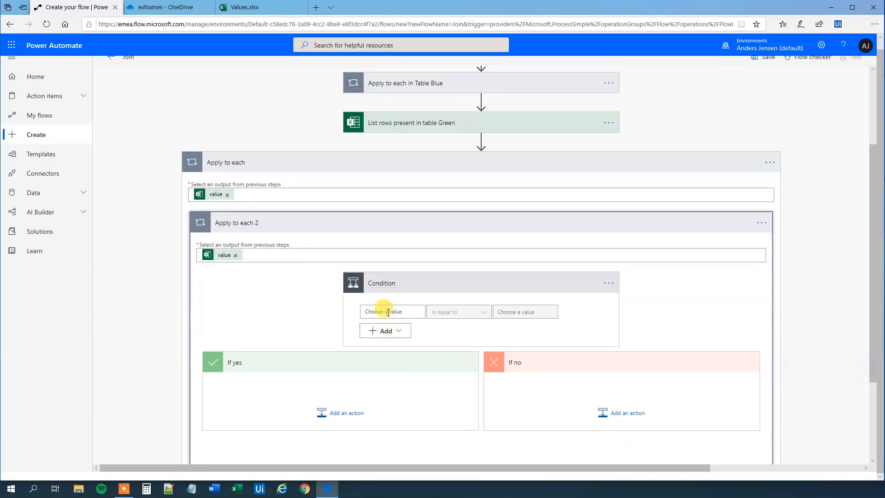
Set the condition to ID from List rows present in table Blue is equal to ID from List rows present in table Green.
{"action": "left_click", "coordinate": [388, 312]}
{"action": "scroll", "coordinate": [481, 397], "scroll_direction": "down", "scroll_amount": 2}
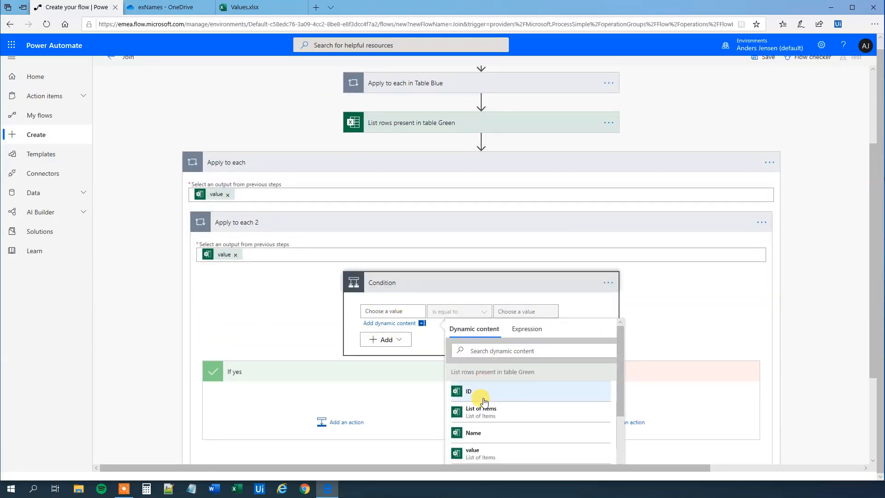
{"action": "scroll", "coordinate": [535, 395], "scroll_direction": "up", "scroll_amount": 1}
{"action": "scroll", "coordinate": [510, 427], "scroll_direction": "down", "scroll_amount": 2}
{"action": "scroll", "coordinate": [517, 426], "scroll_direction": "down", "scroll_amount": 2}
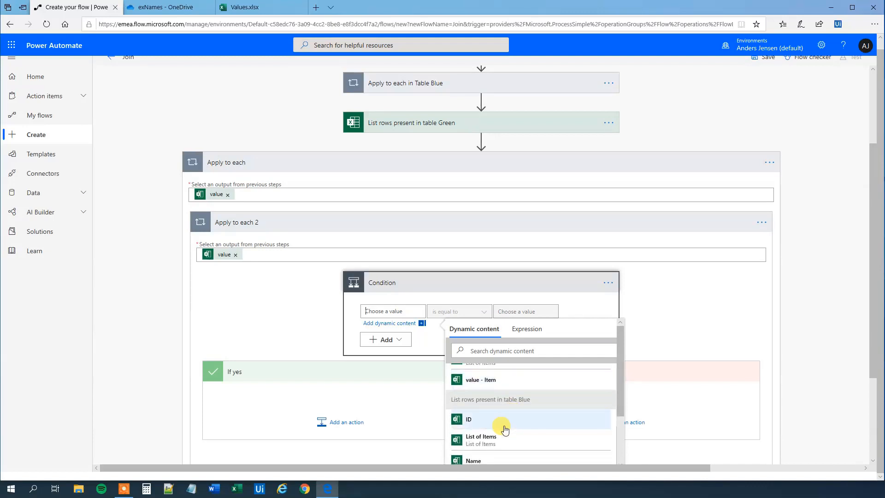
{"action": "left_click", "coordinate": [516, 425]}
{"action": "left_click", "coordinate": [517, 310]}
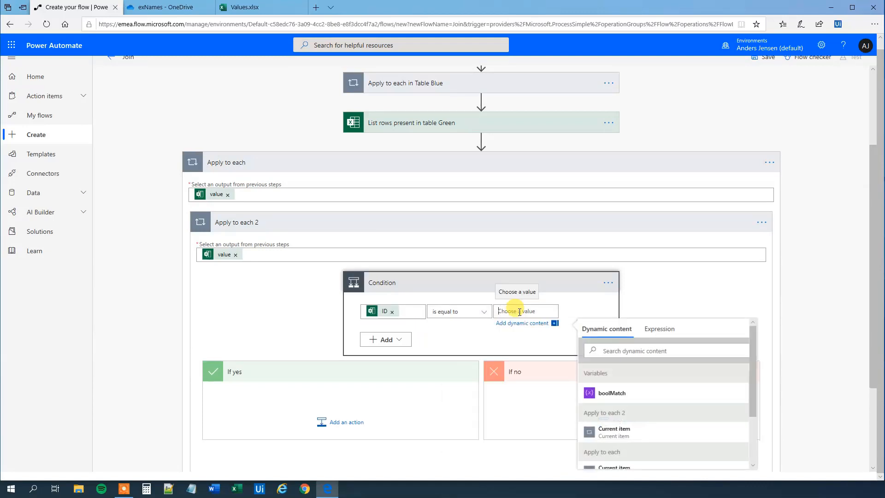
{"action": "scroll", "coordinate": [599, 406], "scroll_direction": "down", "scroll_amount": 1}
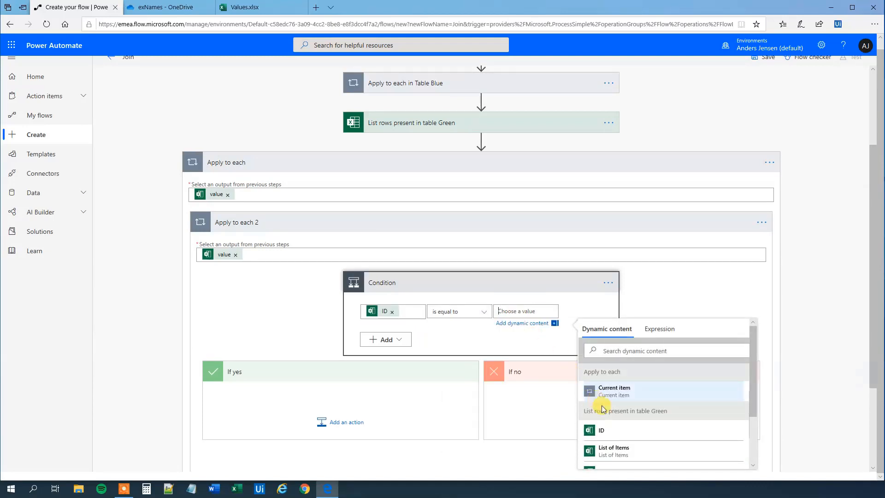
{"action": "left_click", "coordinate": [610, 435]}
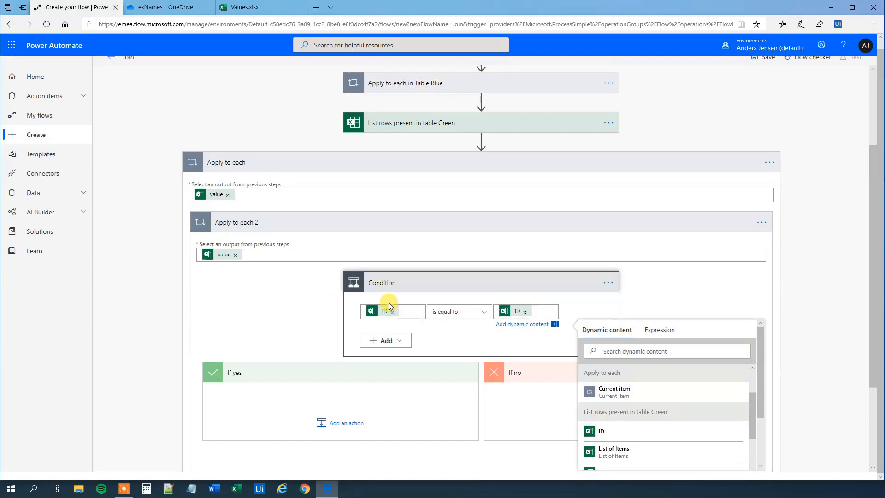
{"action": "left_click", "coordinate": [308, 307]}
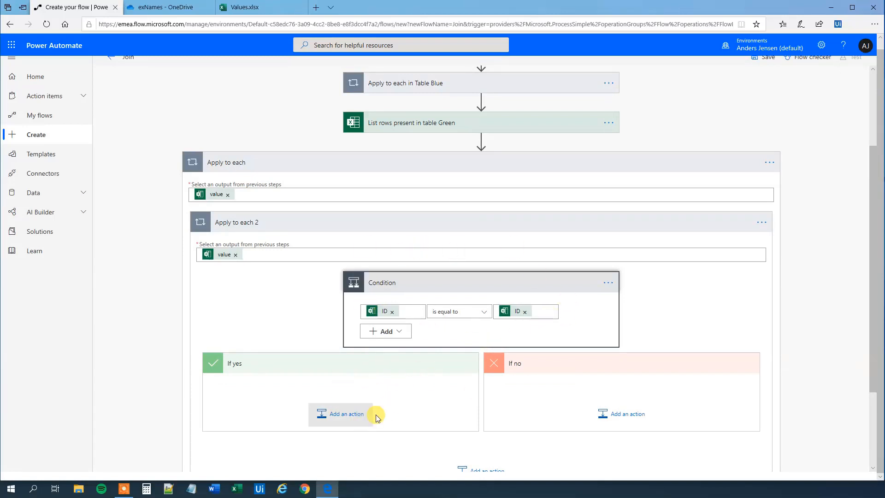
Add a Set variable action to the If yes branch of the ID condition.
{"action": "left_click", "coordinate": [354, 418]}
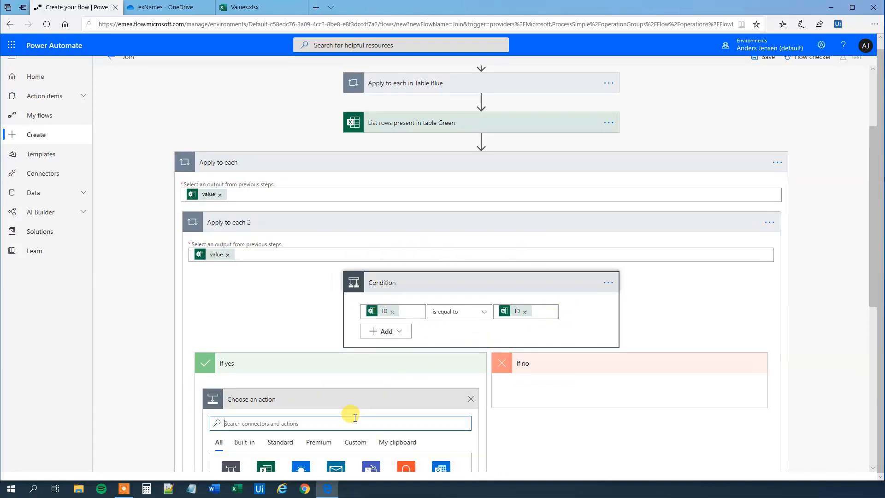
{"action": "type", "text": "sert"}
{"action": "key", "text": "BackSpace"}
{"action": "key", "text": "BackSpace"}
{"action": "type", "text": "t"}
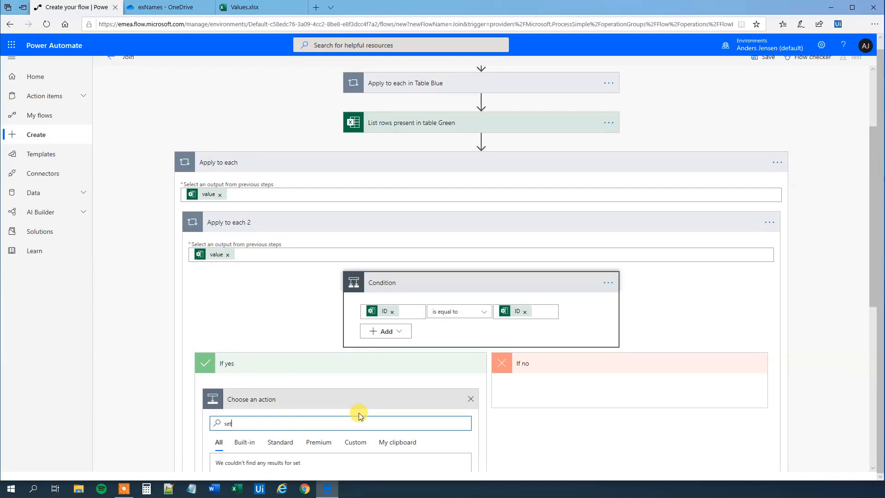
{"action": "scroll", "coordinate": [337, 407], "scroll_direction": "down", "scroll_amount": 4}
{"action": "scroll", "coordinate": [338, 407], "scroll_direction": "down", "scroll_amount": 1}
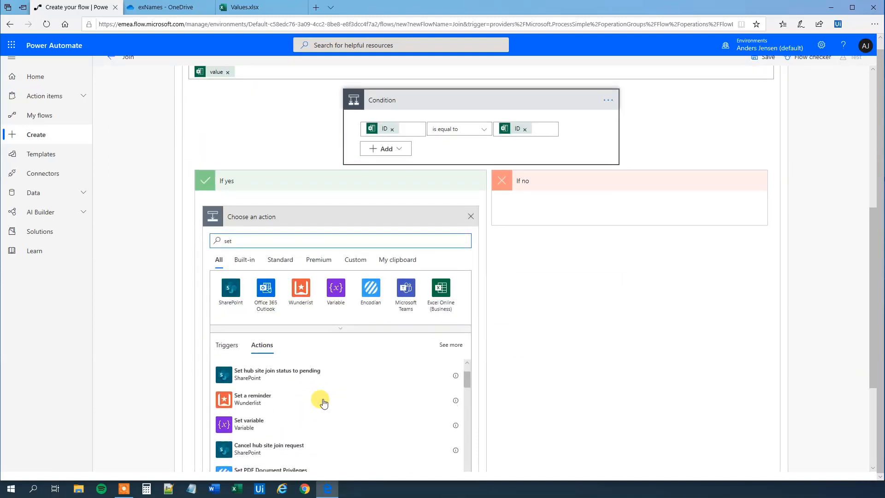
{"action": "left_click", "coordinate": [275, 419]}
{"action": "scroll", "coordinate": [318, 369], "scroll_direction": "down", "scroll_amount": 1}
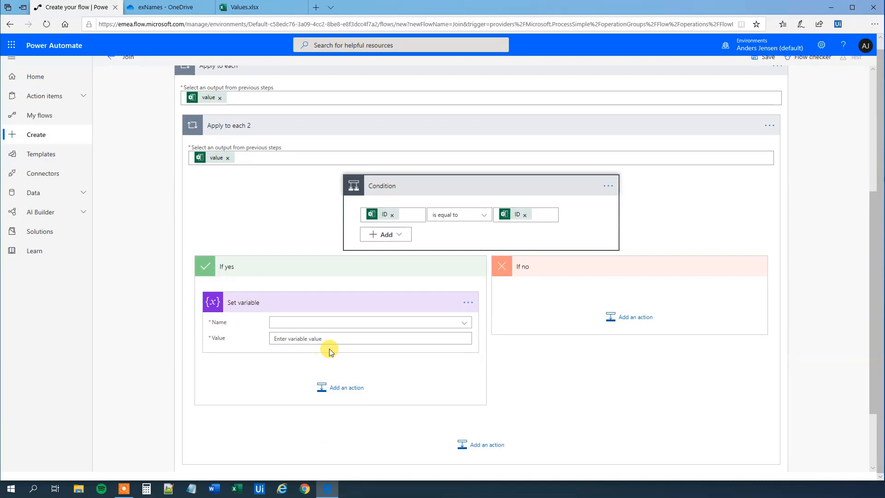
Configure the Set variable action to assign the expression true to boolMatch.
{"action": "left_click", "coordinate": [322, 323]}
{"action": "left_click", "coordinate": [302, 351]}
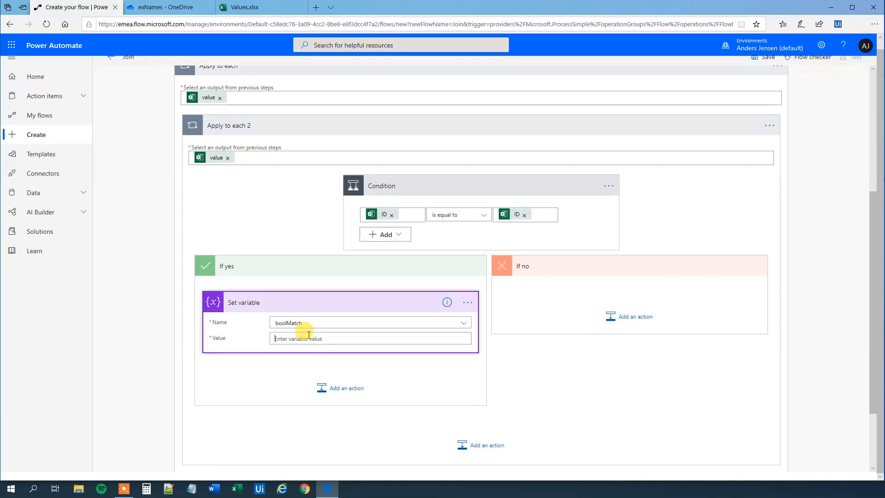
{"action": "left_click", "coordinate": [301, 338]}
{"action": "left_click", "coordinate": [572, 355]}
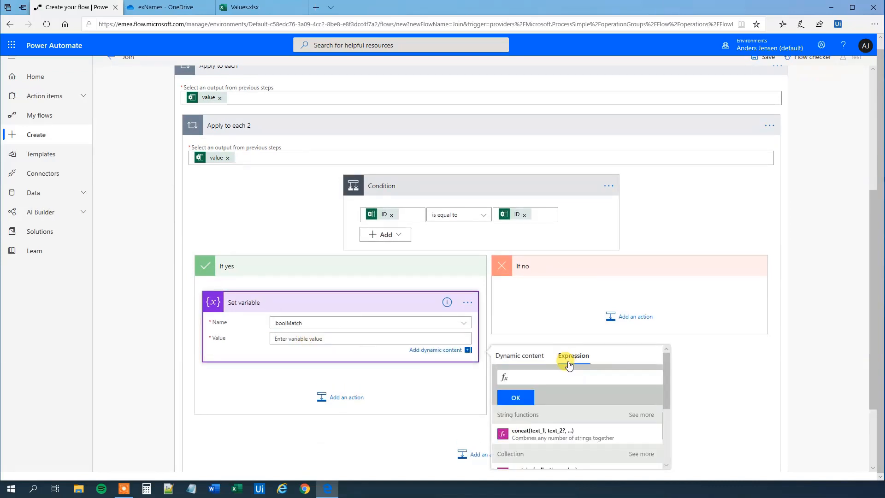
{"action": "type", "text": "true"}
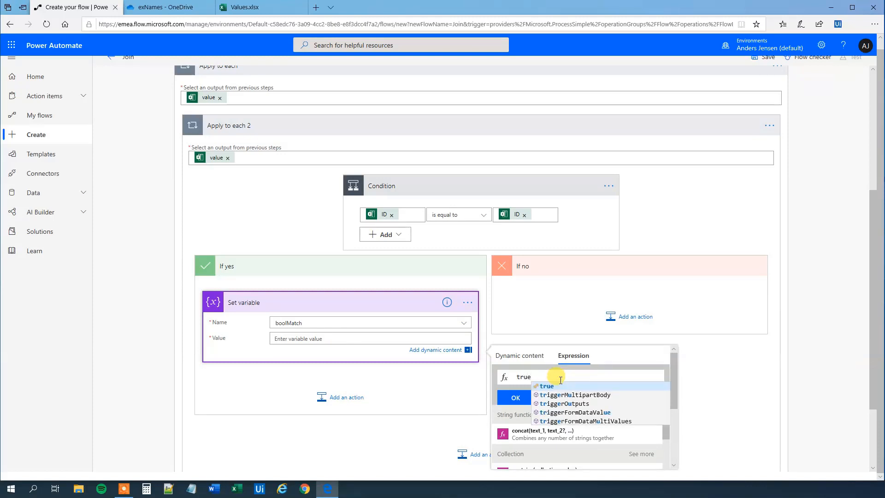
{"action": "left_click", "coordinate": [548, 386]}
{"action": "left_click", "coordinate": [516, 397]}
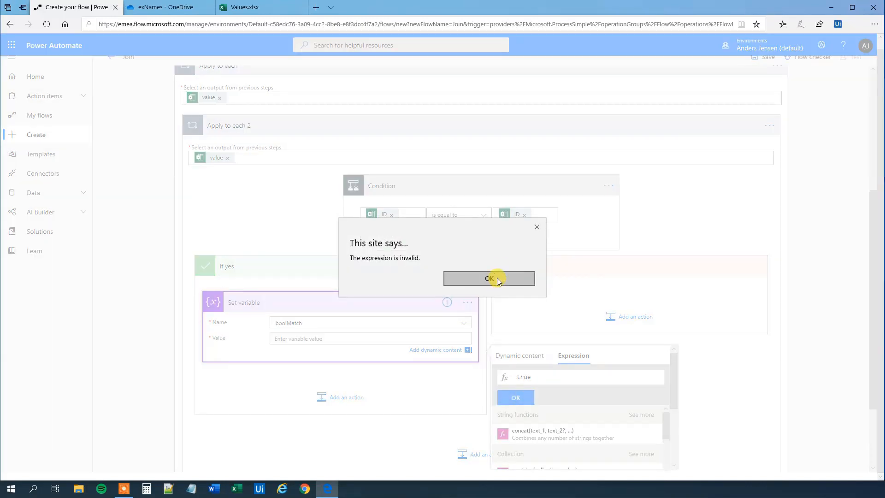
{"action": "left_click", "coordinate": [497, 278]}
{"action": "left_click", "coordinate": [515, 397]}
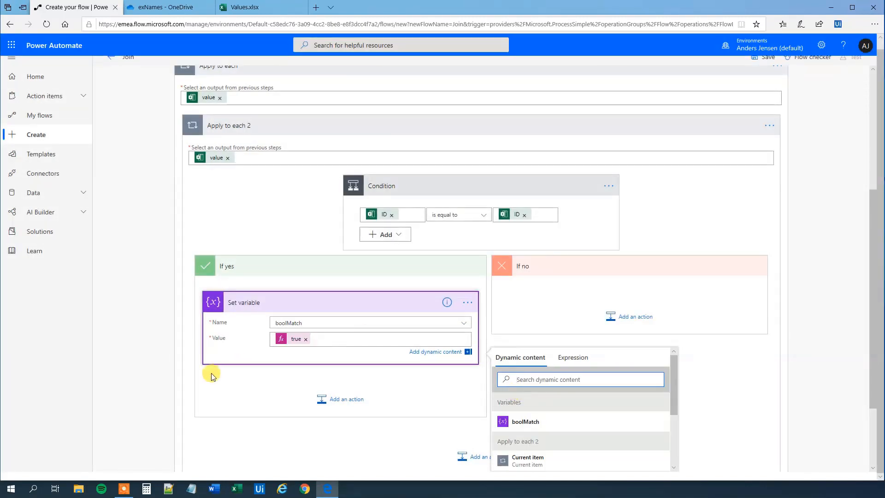
{"action": "left_click", "coordinate": [189, 375]}
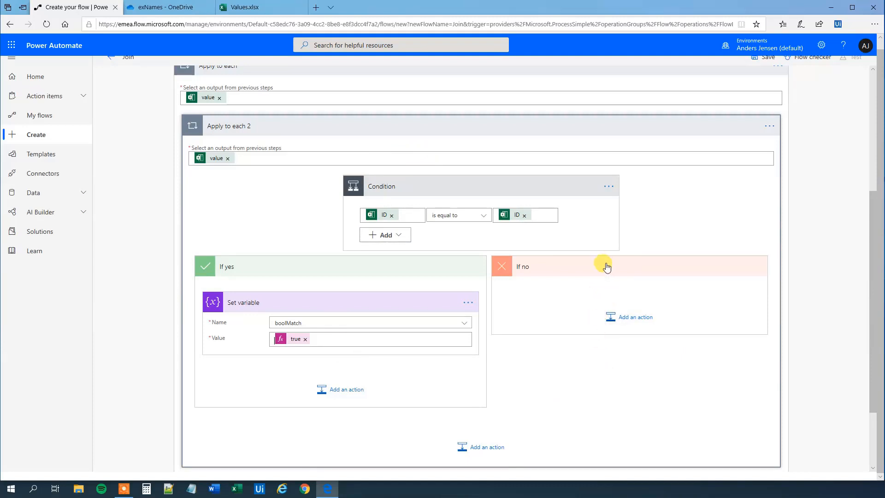
Add a Condition after Apply to each 2, inside the outer Apply to each loop of the green table.
{"action": "scroll", "coordinate": [592, 272], "scroll_direction": "down", "scroll_amount": 2}
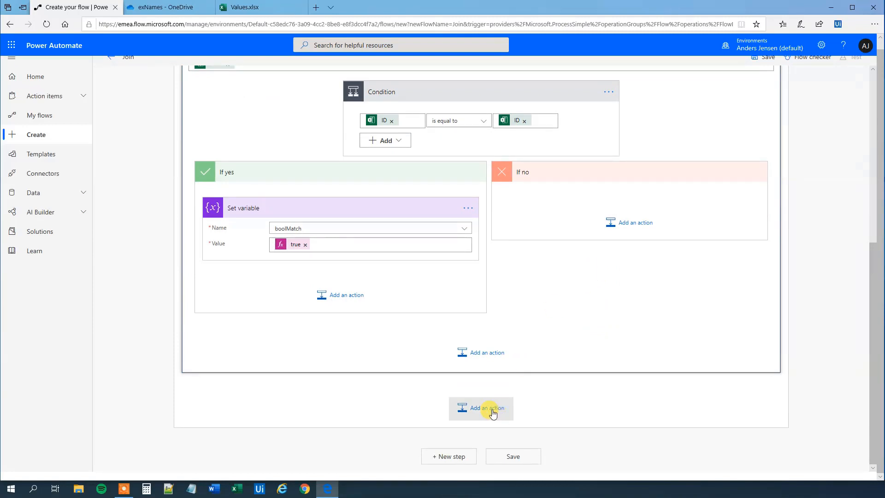
{"action": "left_click", "coordinate": [493, 412]}
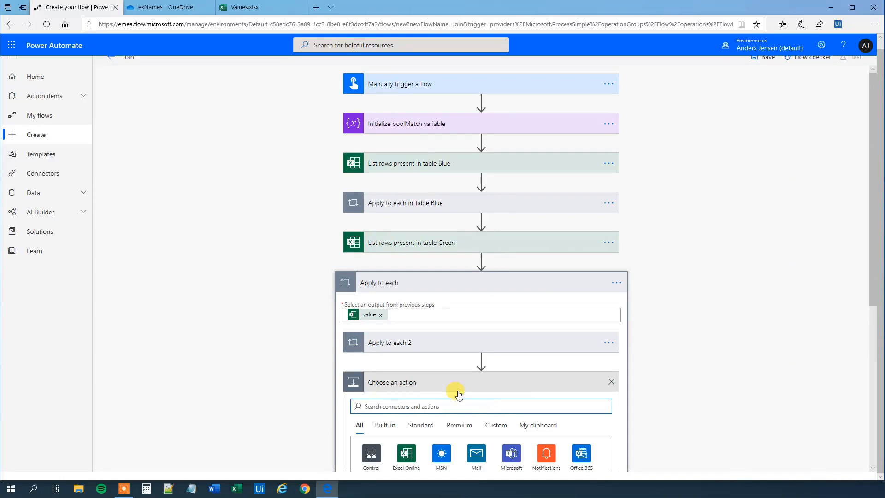
{"action": "scroll", "coordinate": [460, 393], "scroll_direction": "down", "scroll_amount": 5}
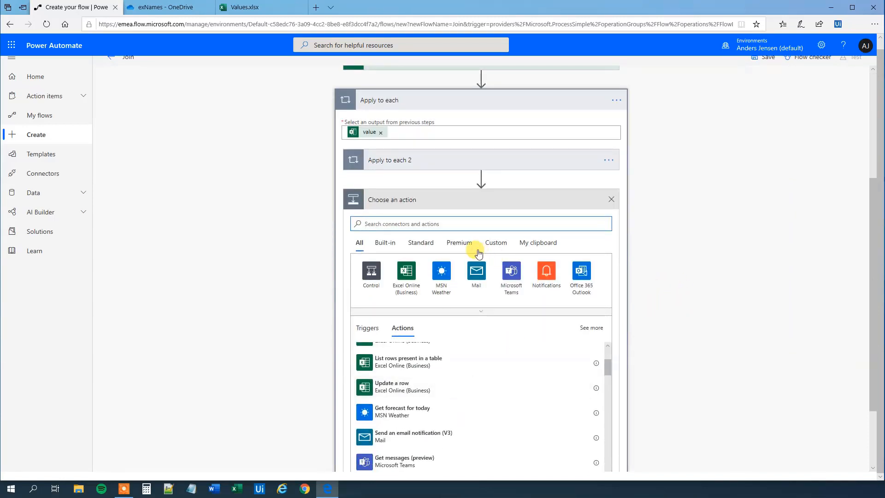
{"action": "type", "text": "condi"}
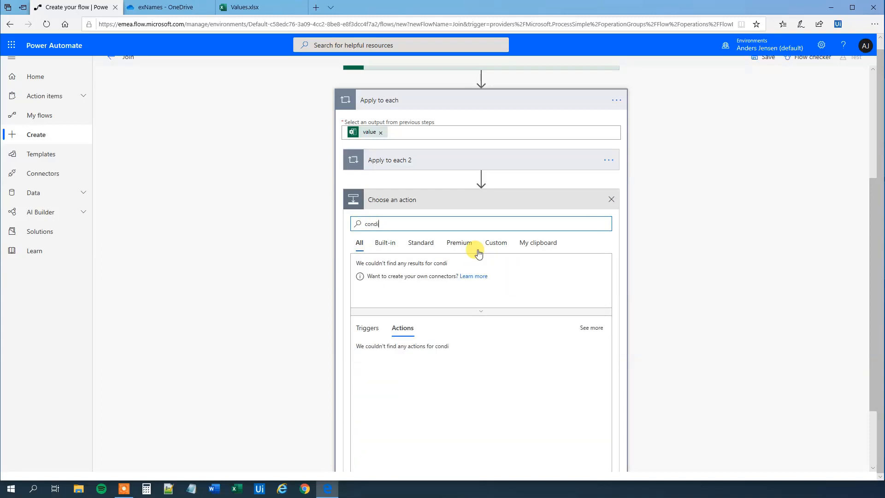
{"action": "type", "text": "tion"}
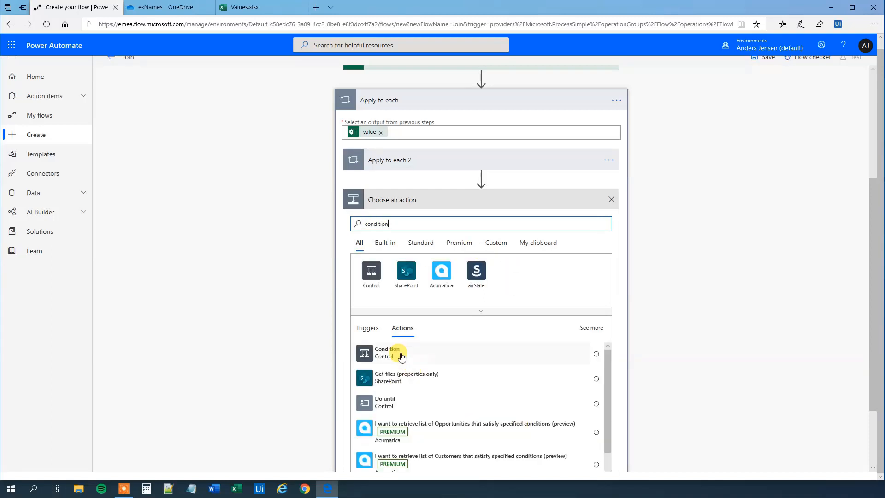
{"action": "left_click", "coordinate": [402, 355]}
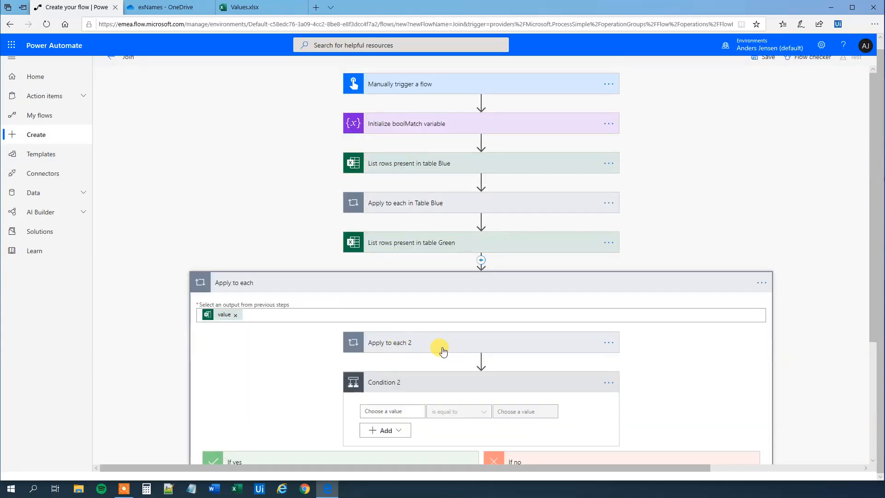
Set Condition 2 to check that the boolMatch variable is equal to the expression false.
{"action": "scroll", "coordinate": [440, 348], "scroll_direction": "down", "scroll_amount": 3}
{"action": "left_click", "coordinate": [395, 291]}
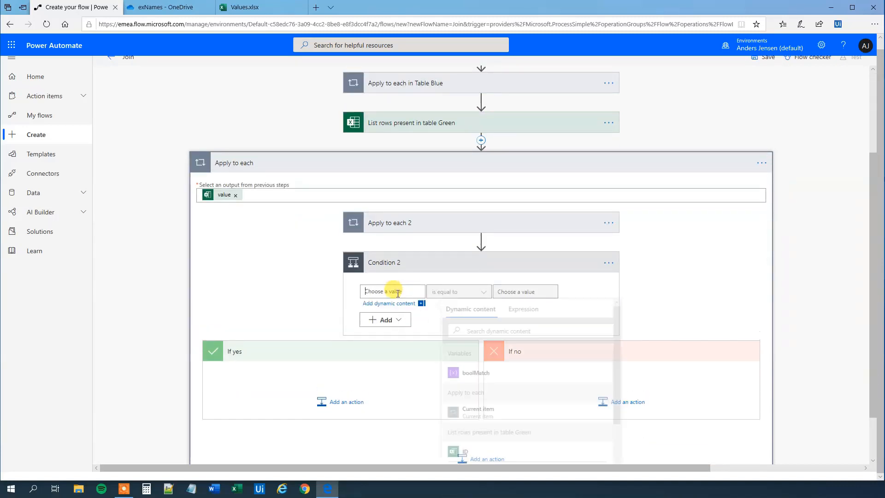
{"action": "left_click", "coordinate": [473, 372]}
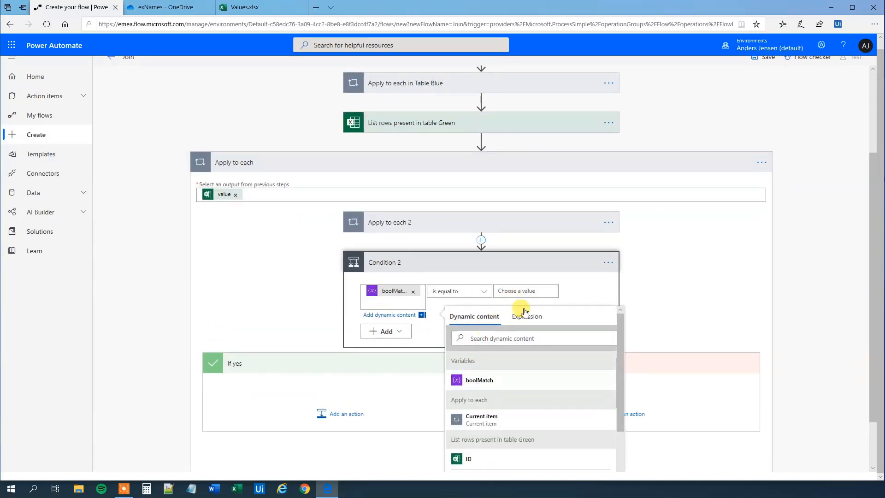
{"action": "left_click", "coordinate": [518, 291]}
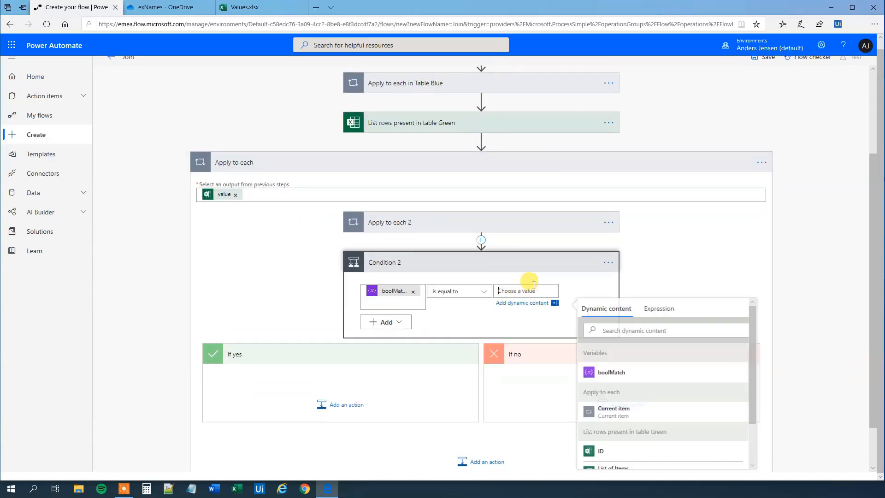
{"action": "left_click", "coordinate": [653, 310]}
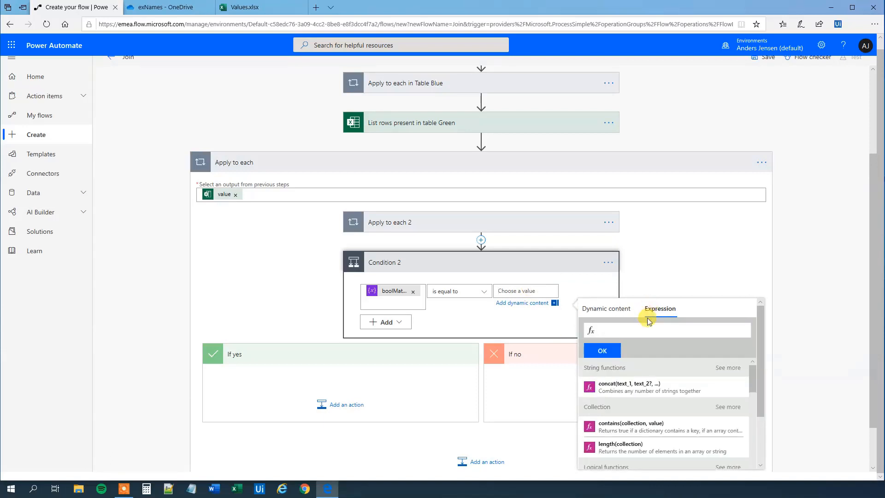
{"action": "type", "text": "false"}
{"action": "left_click", "coordinate": [604, 350]}
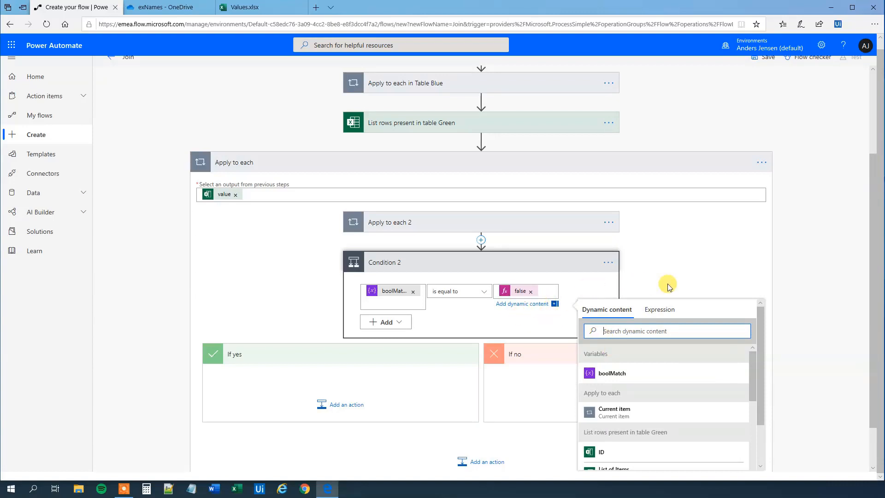
{"action": "left_click", "coordinate": [683, 282]}
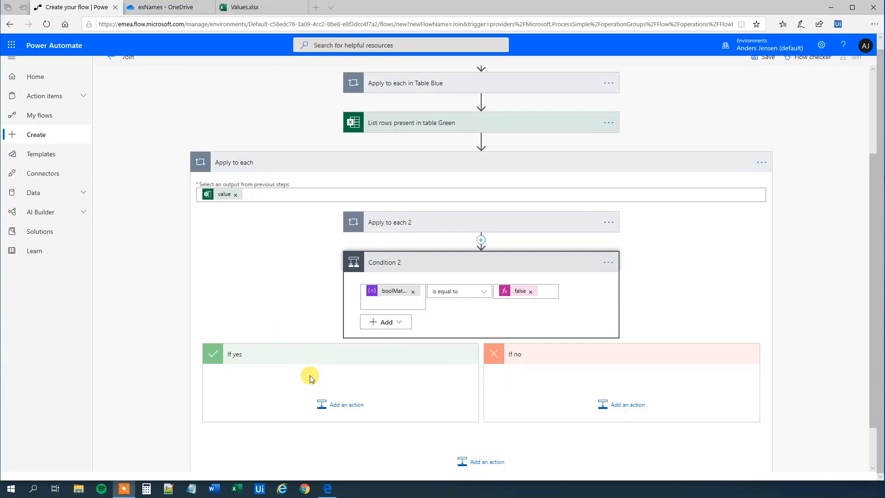
Add an Excel Online (Business) Add a row into a table action to the If yes branch of Condition 2.
{"action": "left_click", "coordinate": [339, 409]}
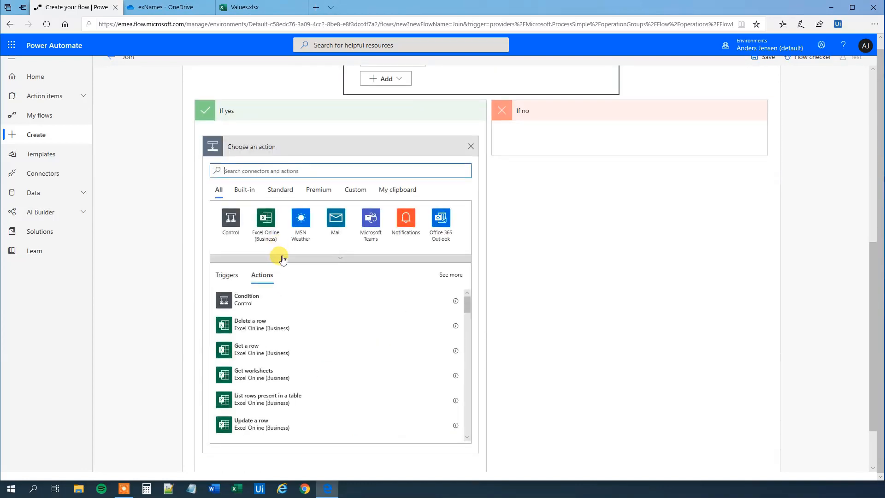
{"action": "left_click", "coordinate": [263, 173]}
{"action": "type", "text": "add"}
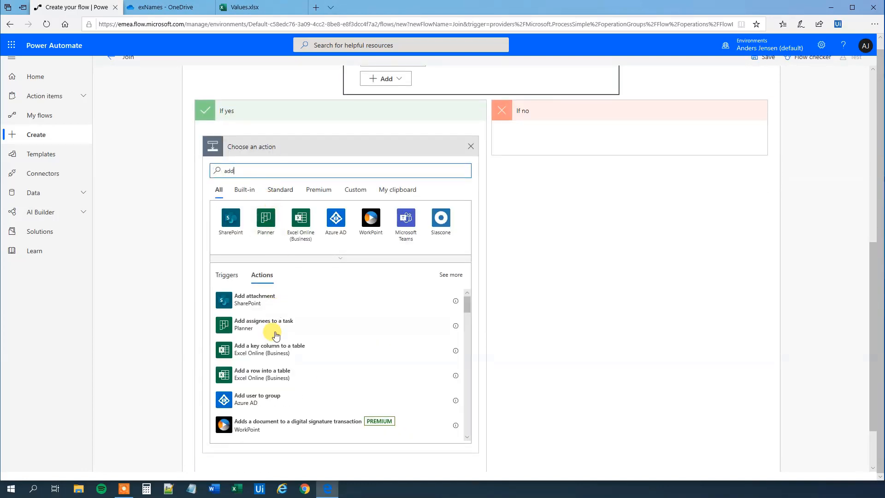
{"action": "left_click", "coordinate": [267, 372]}
{"action": "scroll", "coordinate": [290, 328], "scroll_direction": "down", "scroll_amount": 4}
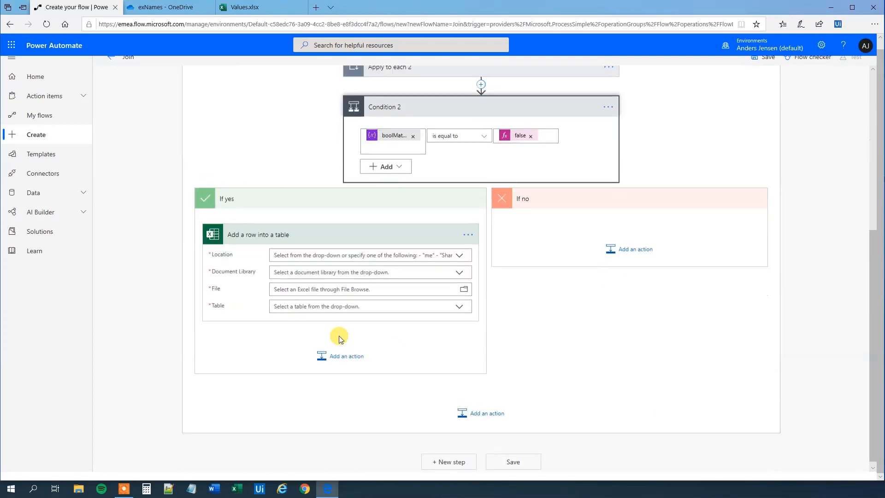
Point the row action at OneDrive for Business, library OneDrive, file /exNames/Values.xlsx and table TableJoin.
{"action": "left_click", "coordinate": [460, 250]}
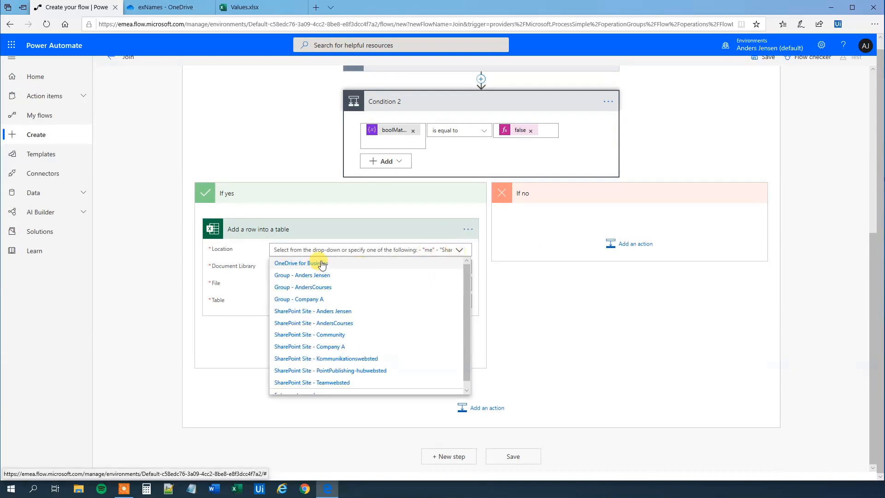
{"action": "left_click", "coordinate": [317, 260]}
{"action": "left_click", "coordinate": [451, 268]}
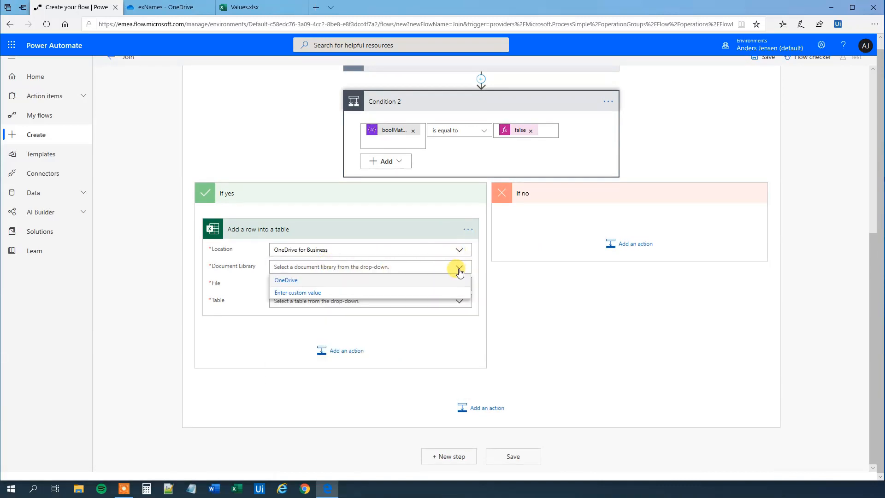
{"action": "left_click", "coordinate": [306, 282]}
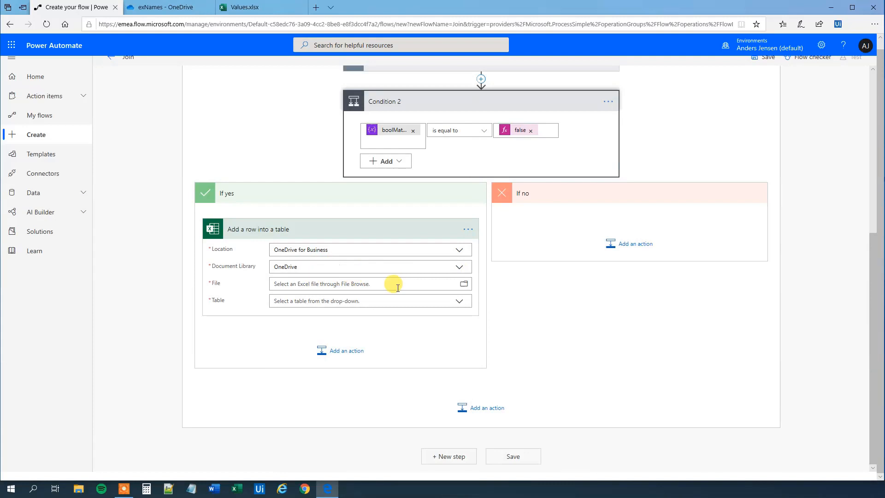
{"action": "left_click", "coordinate": [461, 286]}
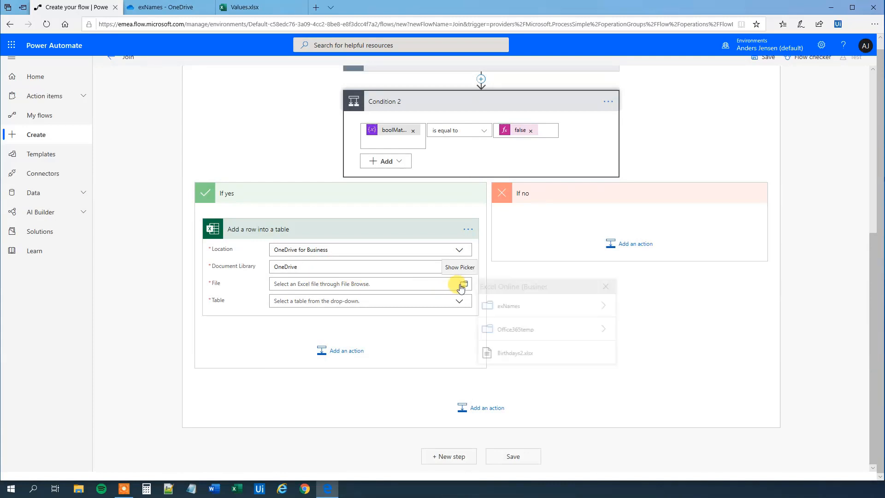
{"action": "left_click", "coordinate": [600, 306]}
{"action": "left_click", "coordinate": [559, 303]}
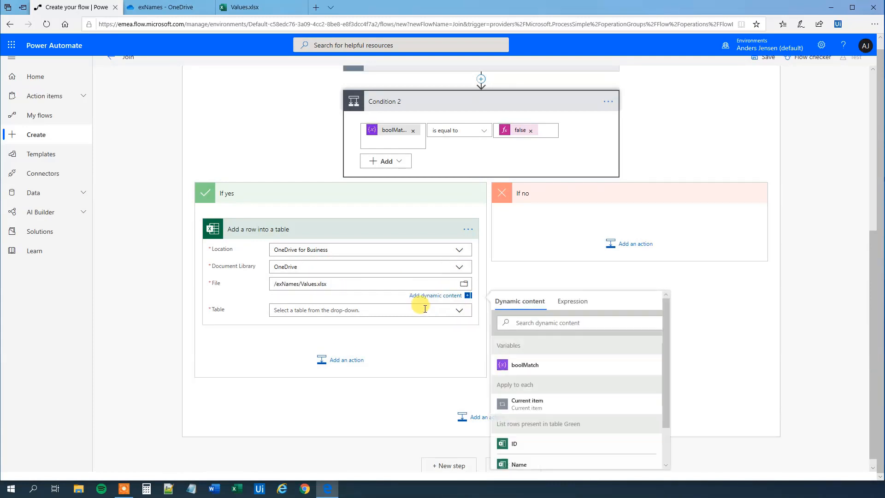
{"action": "left_click", "coordinate": [463, 312]}
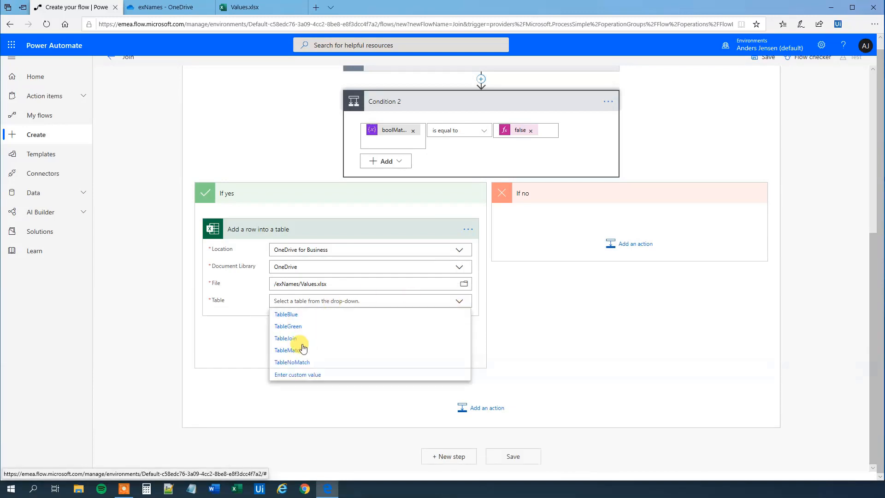
{"action": "left_click", "coordinate": [295, 338]}
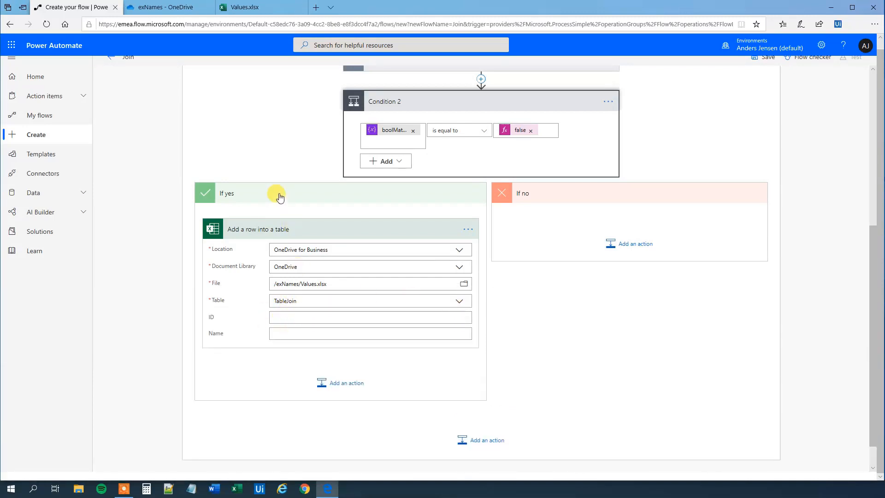
Fill the new row's ID and Name with ID and Name from List rows present in table Green.
{"action": "left_click", "coordinate": [292, 316]}
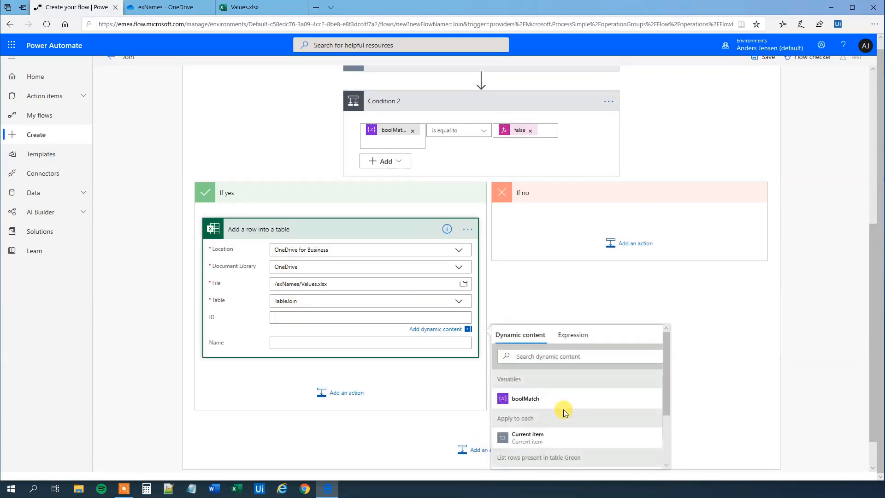
{"action": "scroll", "coordinate": [562, 408], "scroll_direction": "down", "scroll_amount": 2}
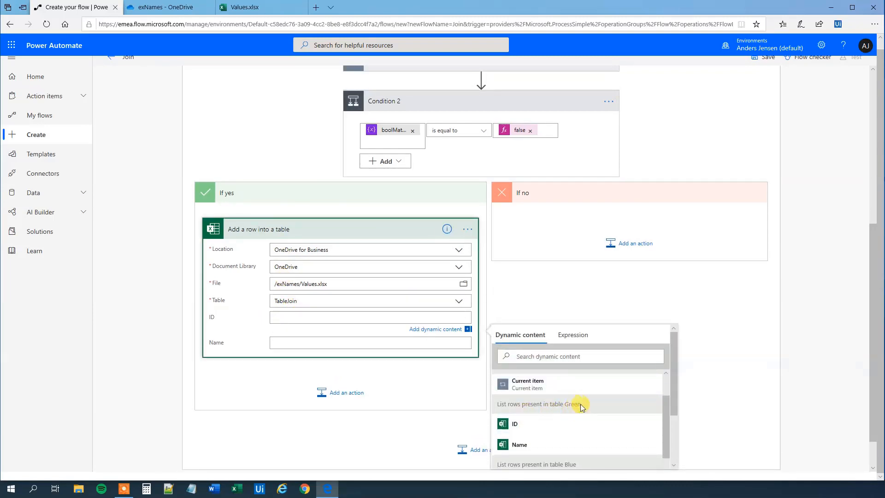
{"action": "left_click", "coordinate": [542, 424]}
{"action": "left_click", "coordinate": [362, 343]}
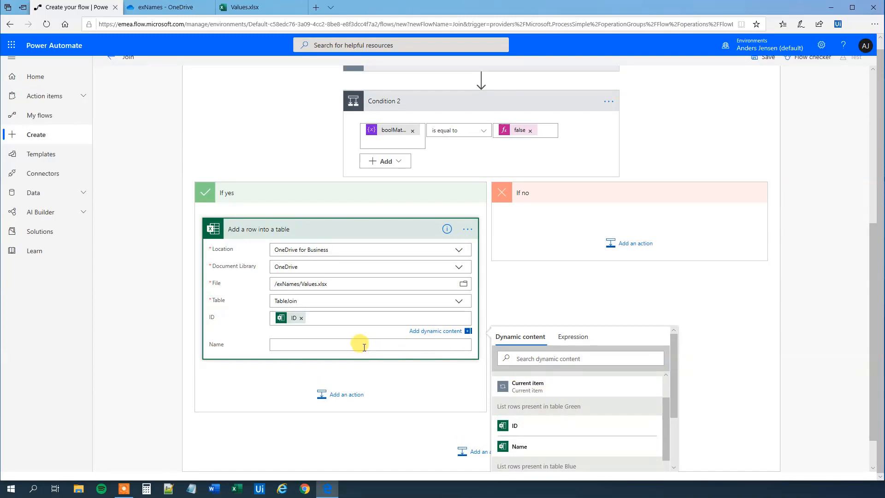
{"action": "scroll", "coordinate": [555, 424], "scroll_direction": "down", "scroll_amount": 2}
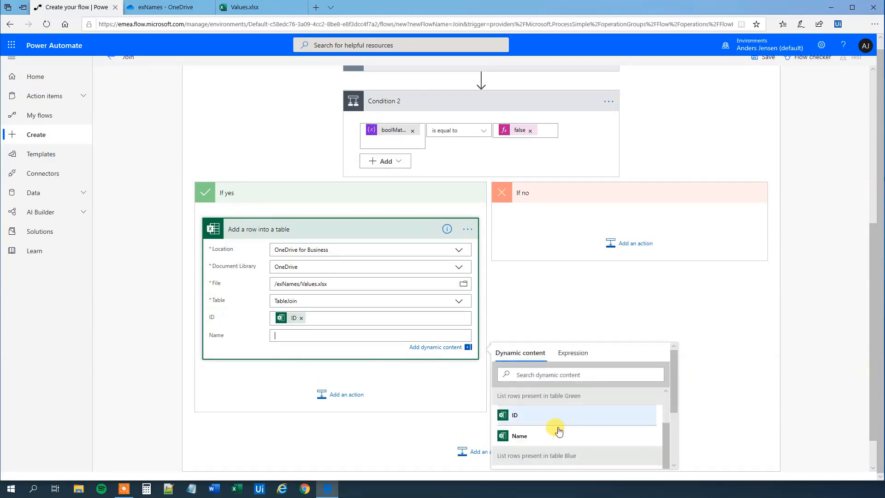
{"action": "left_click", "coordinate": [552, 435]}
{"action": "left_click", "coordinate": [622, 302]}
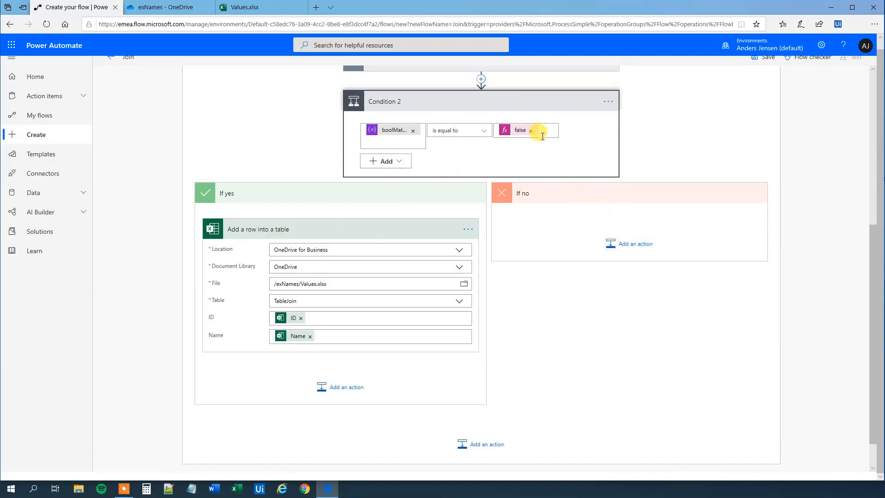
Add a Set variable action to the If no branch of Condition 2.
{"action": "left_click", "coordinate": [642, 246]}
{"action": "type", "text": "sert"}
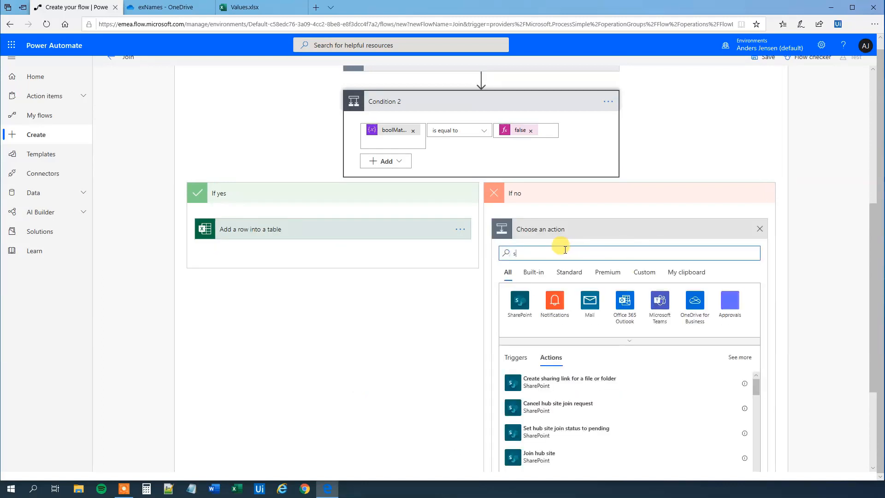
{"action": "key", "text": "BackSpace"}
{"action": "key", "text": "BackSpace"}
{"action": "type", "text": "t"}
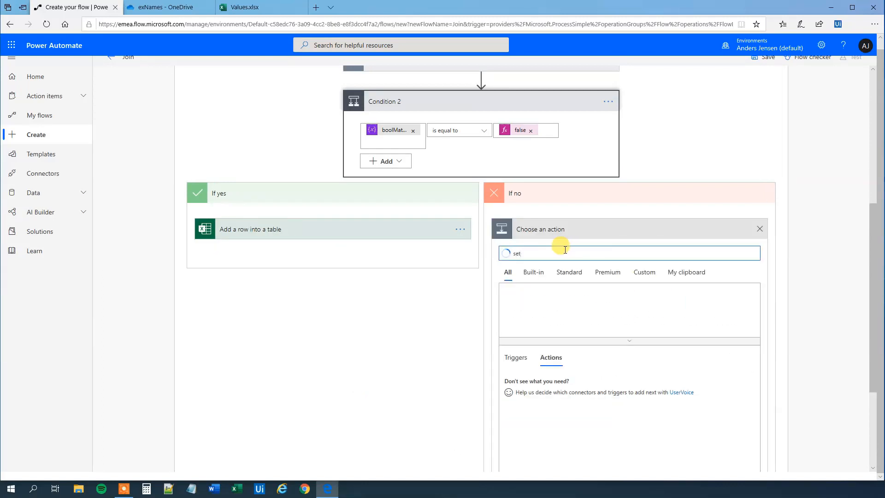
{"action": "type", "text": " v"}
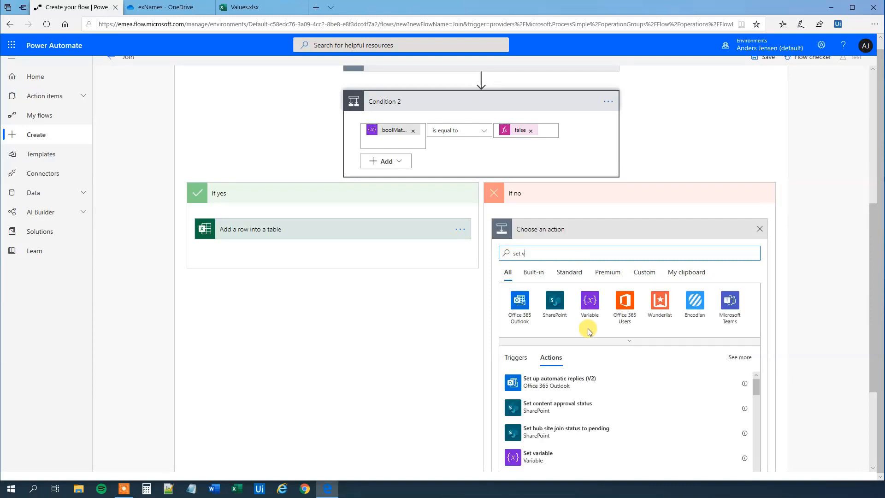
{"action": "left_click", "coordinate": [546, 456]}
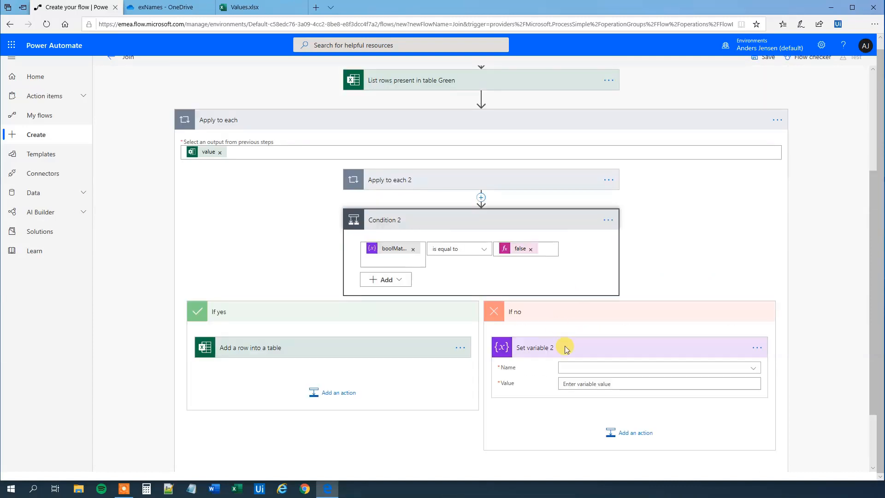
Try to configure Set variable 2 to assign the expression false to boolMatch.
{"action": "left_click", "coordinate": [600, 370]}
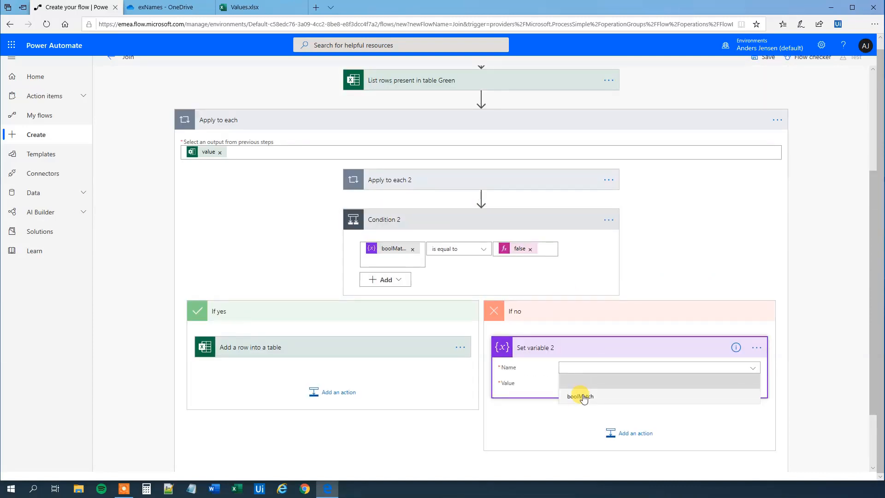
{"action": "left_click", "coordinate": [579, 395]}
{"action": "left_click", "coordinate": [632, 382]}
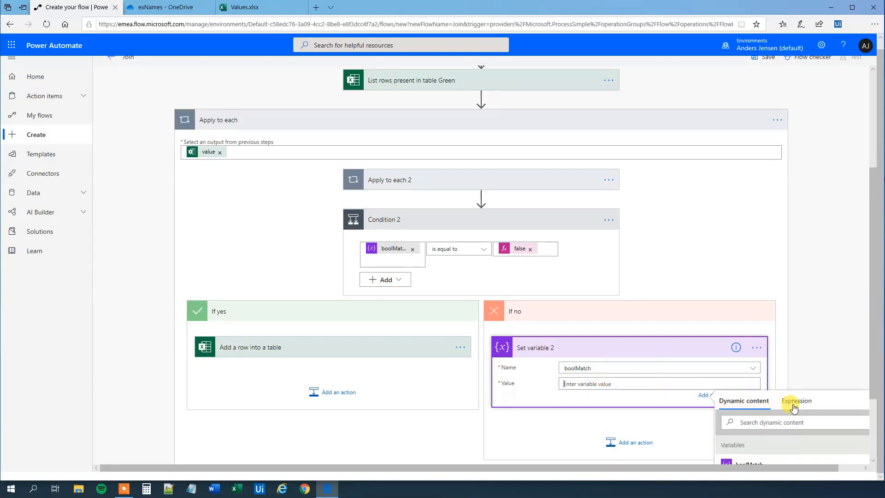
{"action": "left_click", "coordinate": [790, 405]}
{"action": "type", "text": "fa"}
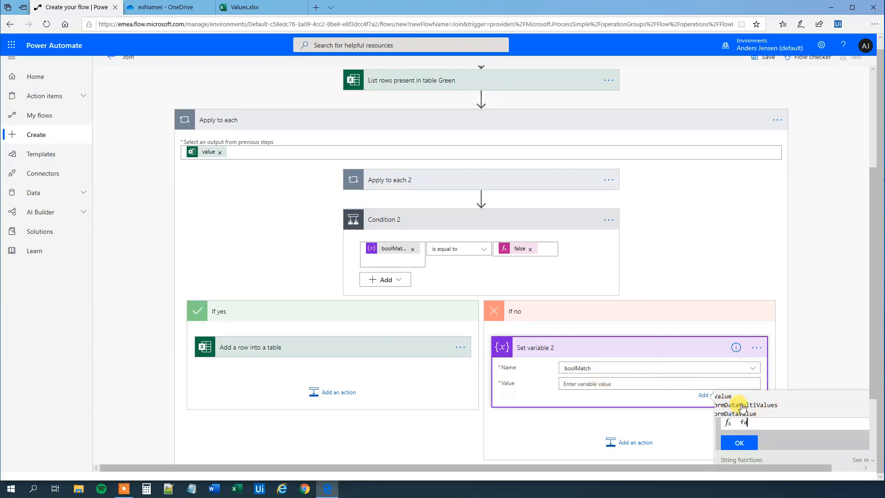
{"action": "type", "text": "lse"}
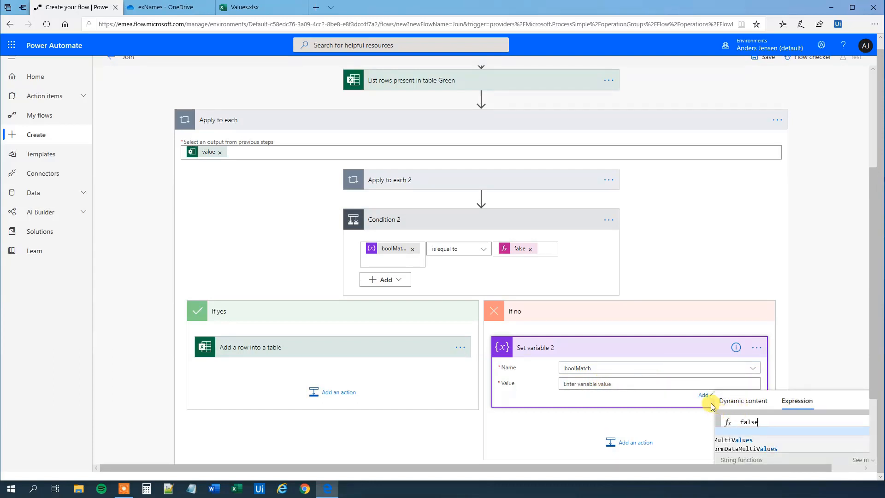
{"action": "scroll", "coordinate": [734, 393], "scroll_direction": "down", "scroll_amount": 2}
{"action": "left_click", "coordinate": [733, 345]}
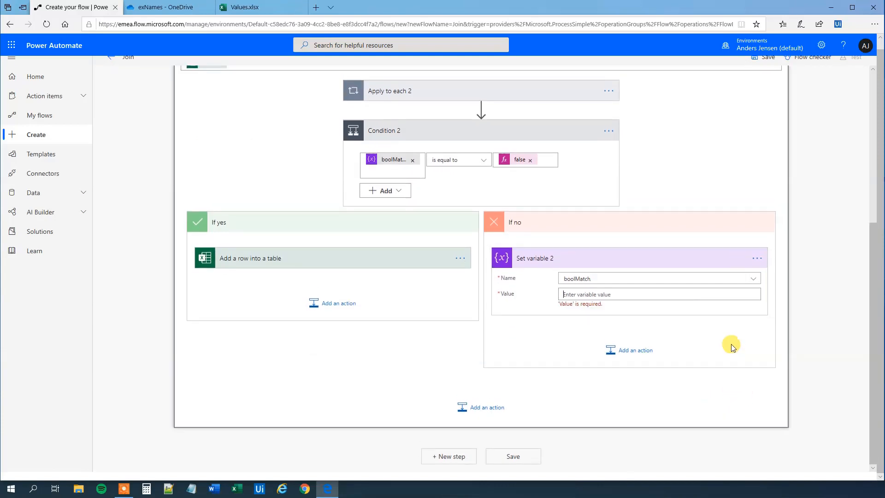
Delete the Set variable 2 action from the If no branch.
{"action": "left_click", "coordinate": [610, 294]}
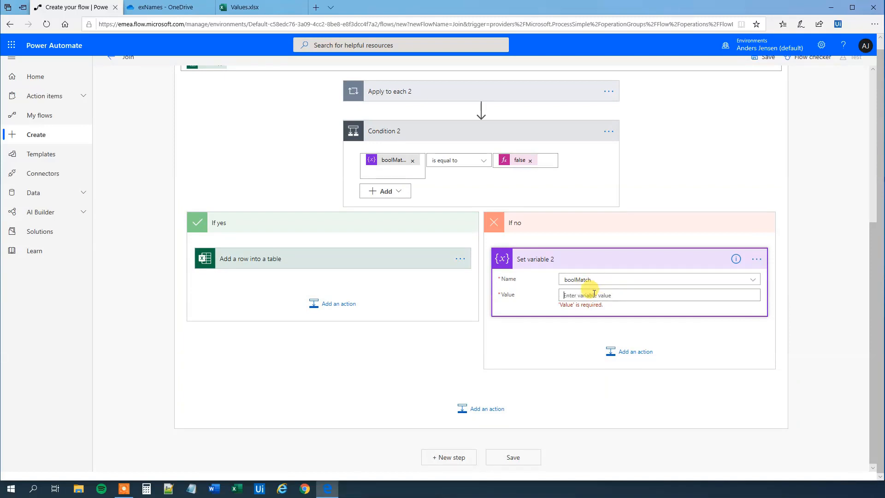
{"action": "type", "text": "f"}
{"action": "key", "text": "BackSpace"}
{"action": "left_click", "coordinate": [754, 258]}
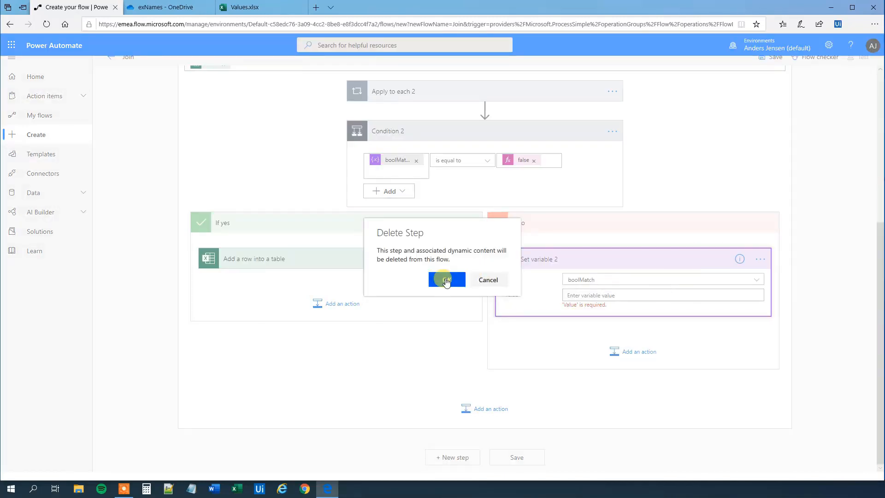
{"action": "left_click", "coordinate": [446, 279]}
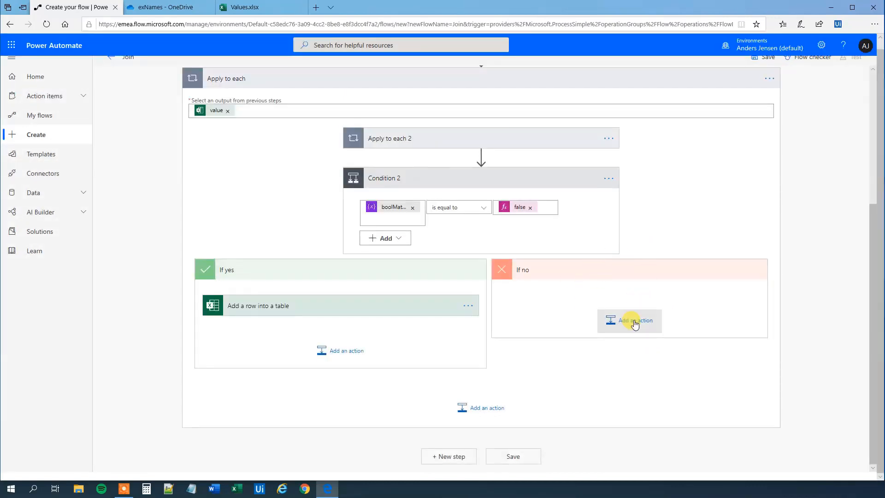
Add a Set variable action to the If no branch of Condition 2 again.
{"action": "left_click", "coordinate": [634, 322]}
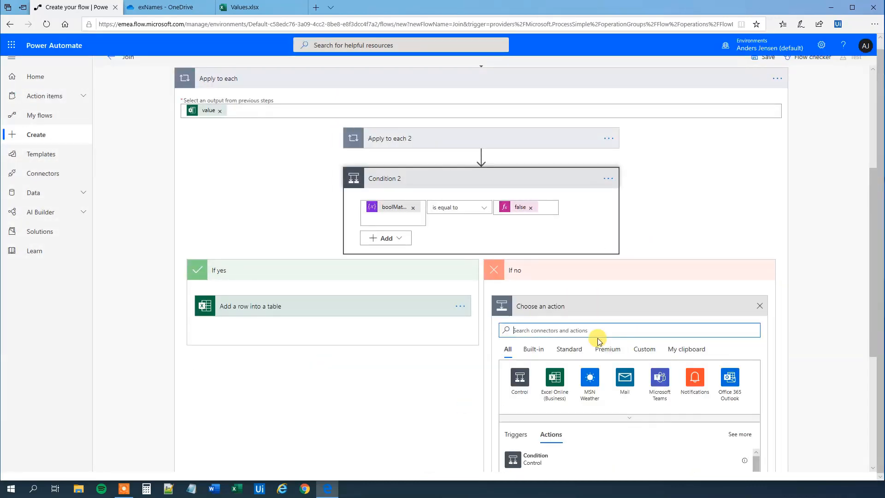
{"action": "type", "text": "set"}
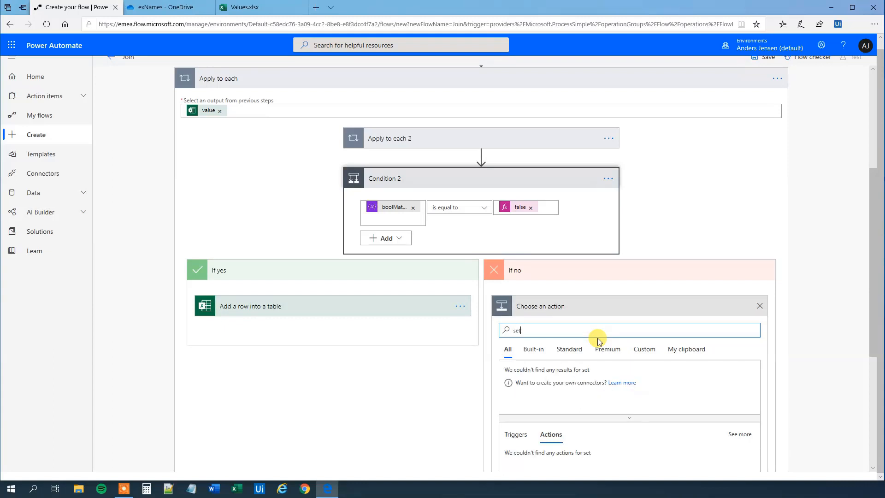
{"action": "scroll", "coordinate": [588, 343], "scroll_direction": "down", "scroll_amount": 3}
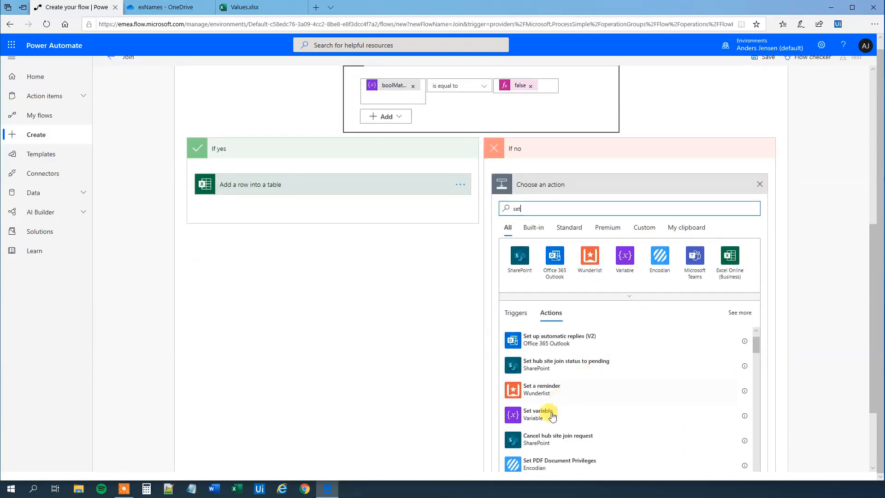
{"action": "left_click", "coordinate": [553, 416]}
Configure Set variable 2 in the If no branch to assign the expression false to boolMatch.
{"action": "left_click", "coordinate": [601, 369]}
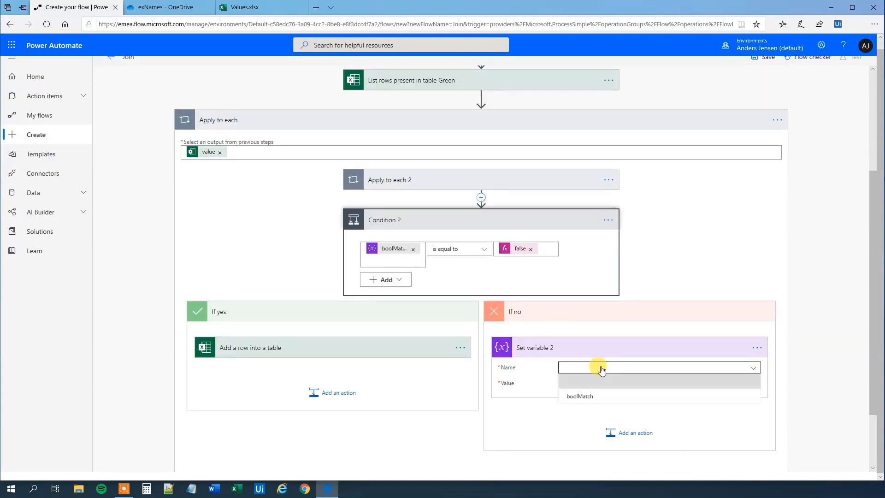
{"action": "left_click", "coordinate": [579, 396]}
{"action": "left_click", "coordinate": [586, 384]}
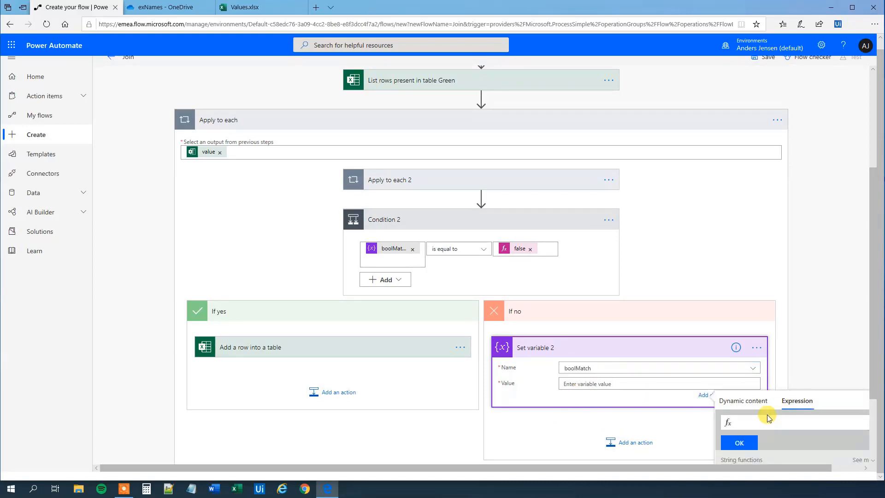
{"action": "type", "text": "fa"}
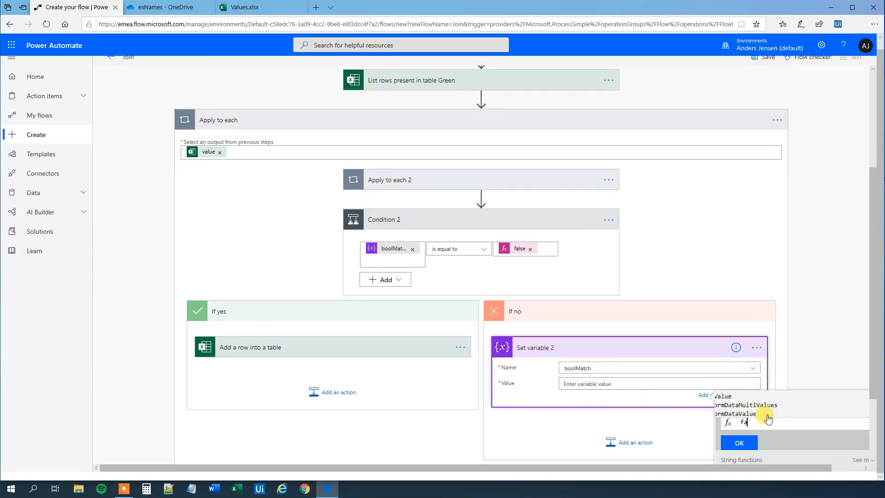
{"action": "type", "text": "lse"}
{"action": "scroll", "coordinate": [766, 416], "scroll_direction": "down", "scroll_amount": 1}
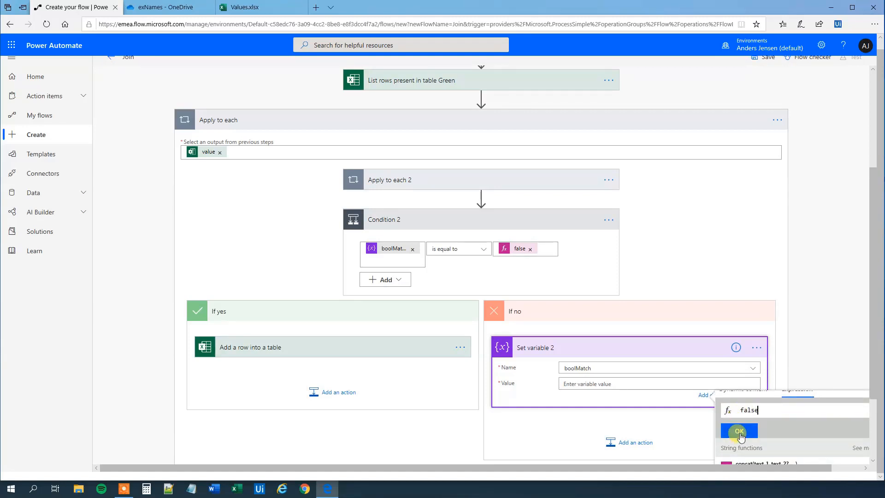
{"action": "left_click", "coordinate": [737, 431]}
{"action": "left_click", "coordinate": [449, 276]}
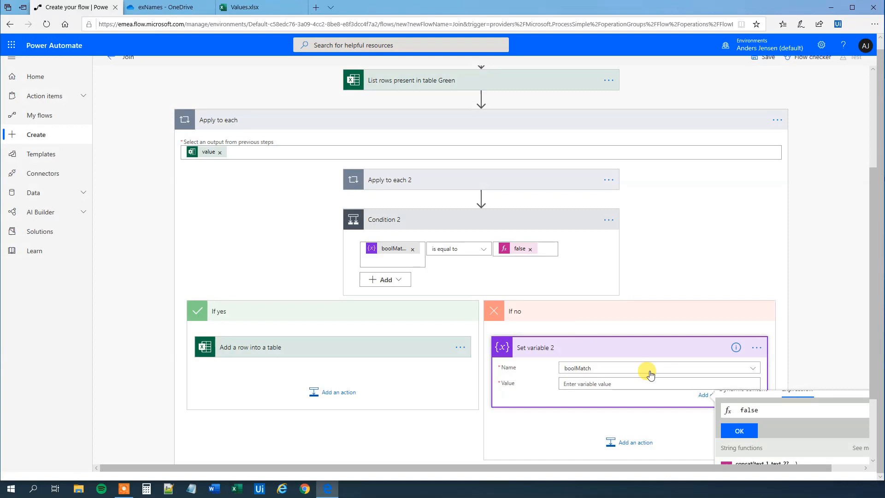
{"action": "left_click", "coordinate": [737, 429]}
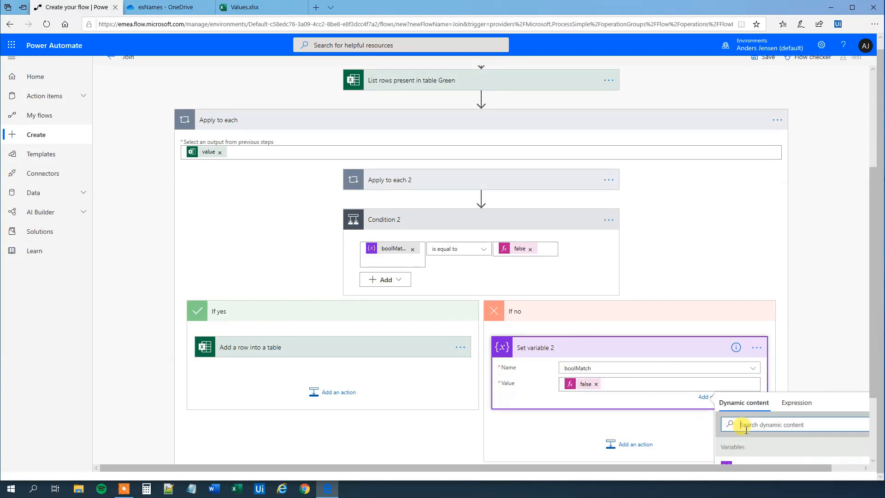
{"action": "left_click", "coordinate": [679, 426]}
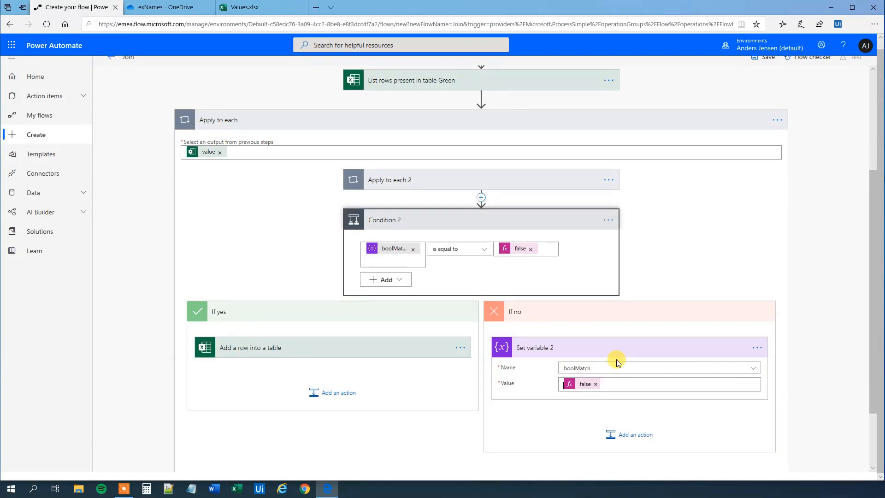
Check the Join table in the Values.xlsx workbook and return to the Join flow.
{"action": "scroll", "coordinate": [629, 336], "scroll_direction": "up", "scroll_amount": 4}
{"action": "left_click", "coordinate": [253, 8]}
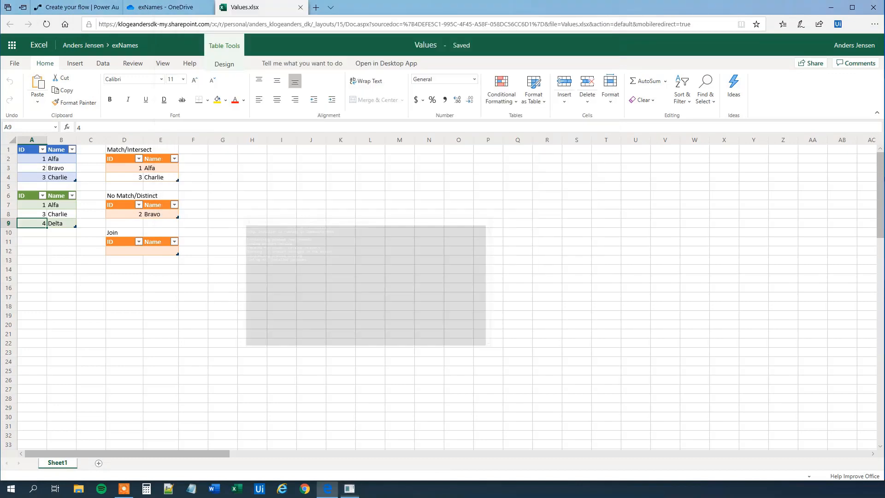
{"action": "left_click", "coordinate": [73, 7]}
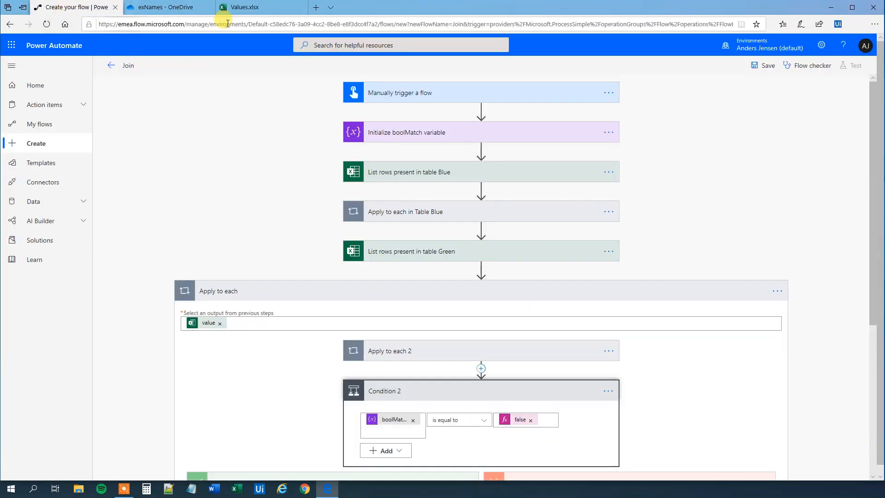
Save the Join flow and test it by performing the trigger action manually.
{"action": "left_click", "coordinate": [765, 66]}
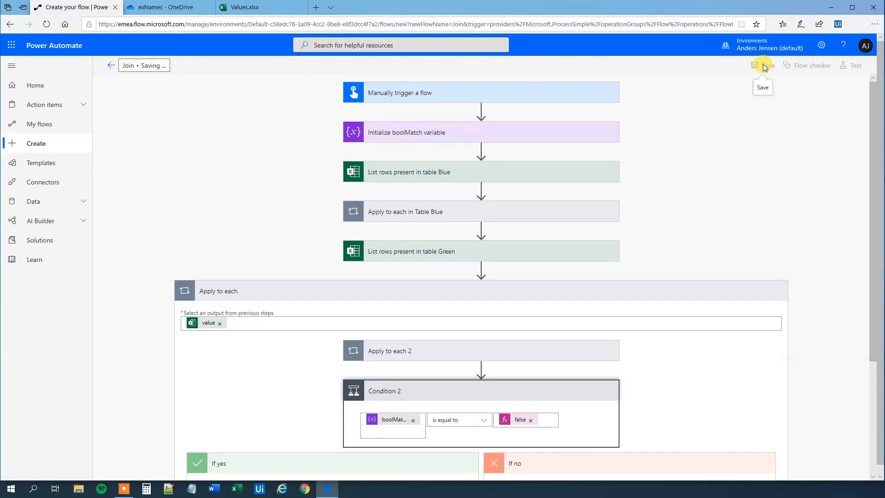
{"action": "left_click", "coordinate": [854, 69]}
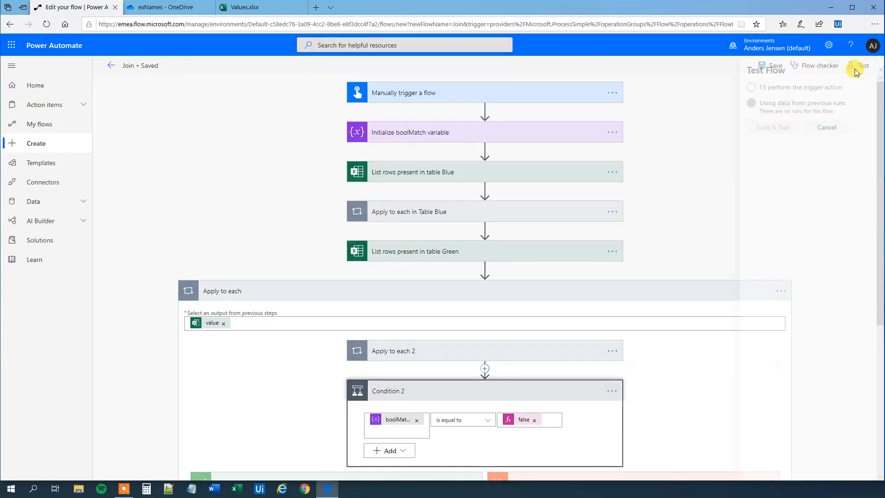
{"action": "left_click", "coordinate": [740, 87]}
{"action": "left_click", "coordinate": [761, 123]}
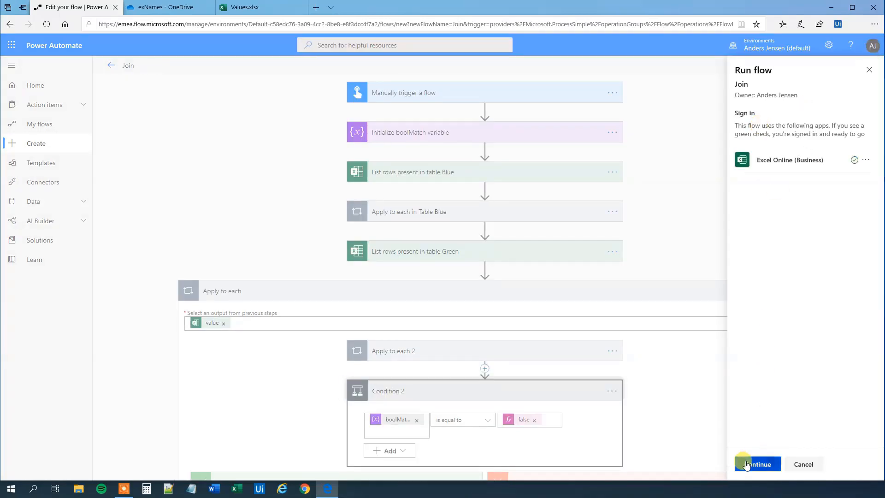
{"action": "left_click", "coordinate": [747, 463]}
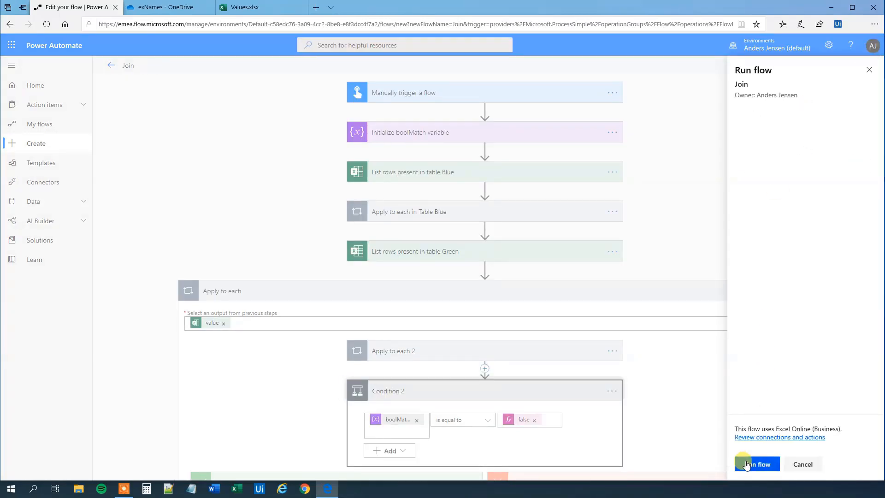
{"action": "left_click", "coordinate": [747, 464]}
{"action": "left_click", "coordinate": [761, 462]}
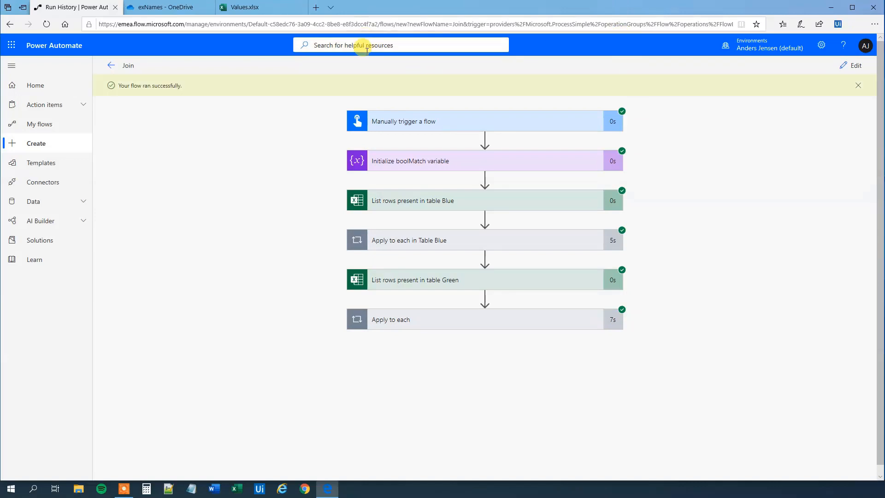
Close the open Values.xlsx workbook and reopen it from the exNames folder in OneDrive.
{"action": "left_click", "coordinate": [301, 7]}
{"action": "left_click", "coordinate": [188, 13]}
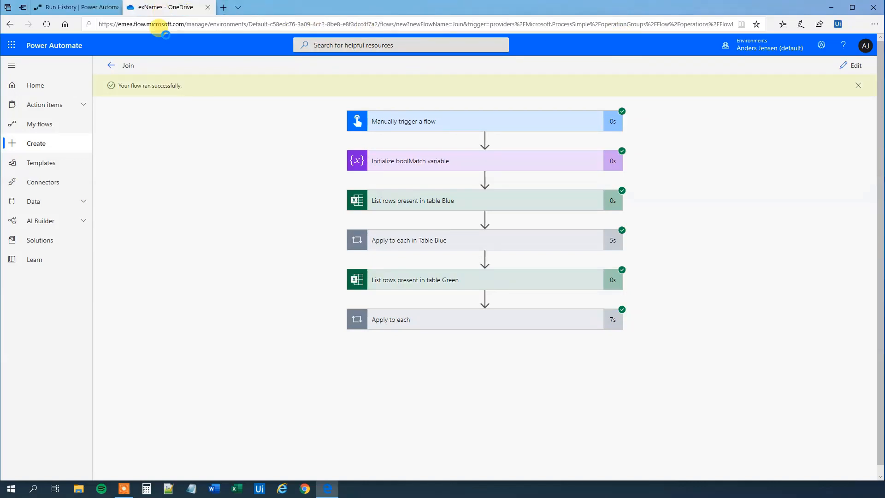
{"action": "key", "text": "ctrl+t"}
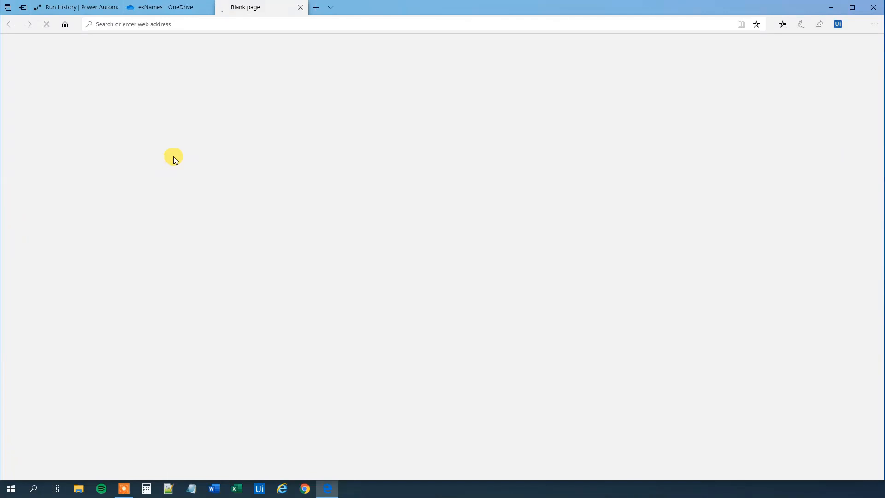